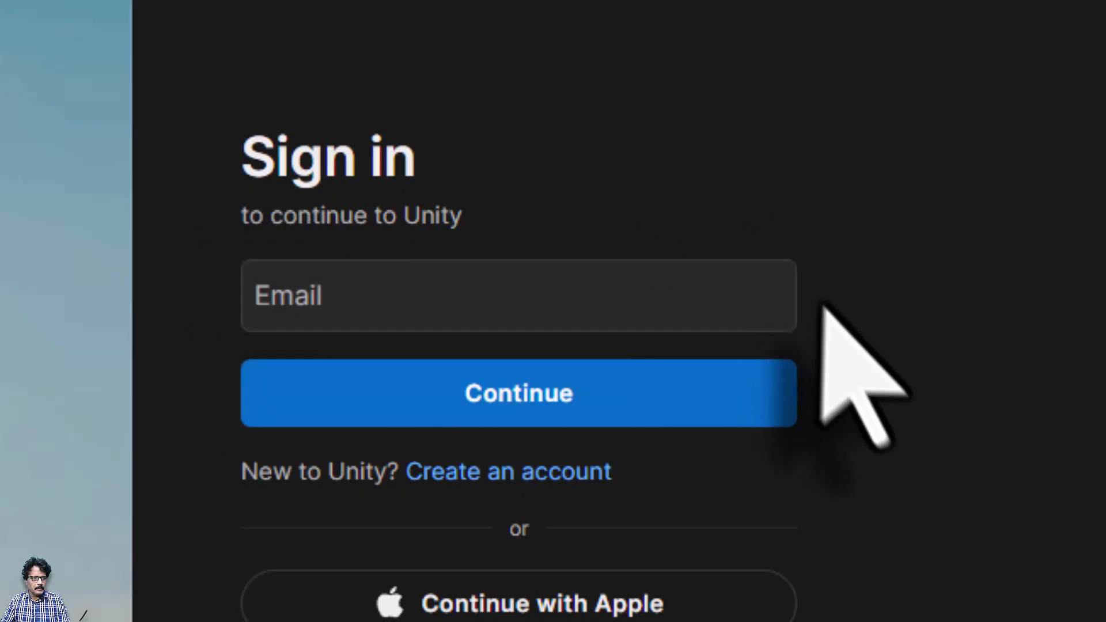
# Register a Unity ID with the user's email, user name and password, then confirm the email via its link
pyautogui.click(506, 481)
pyautogui.click(475, 311)
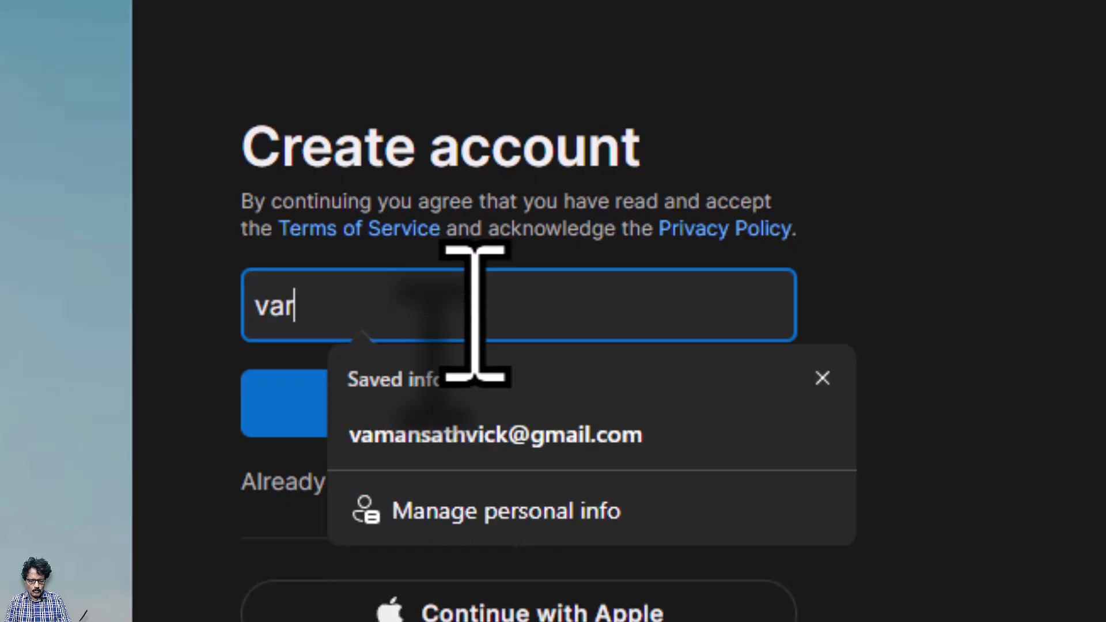
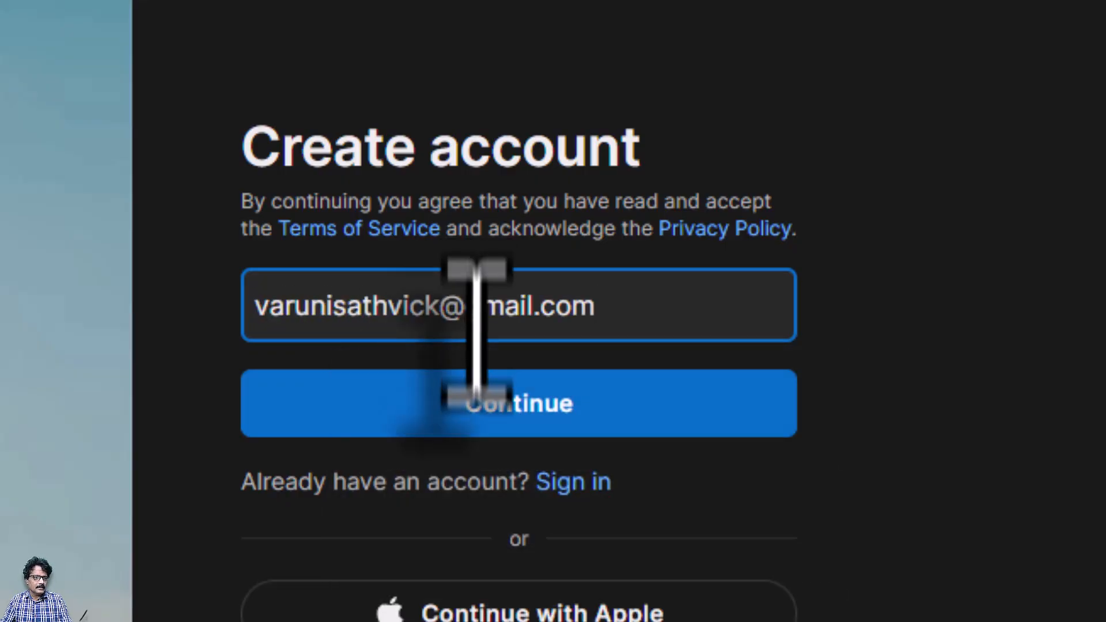
pyautogui.click(494, 406)
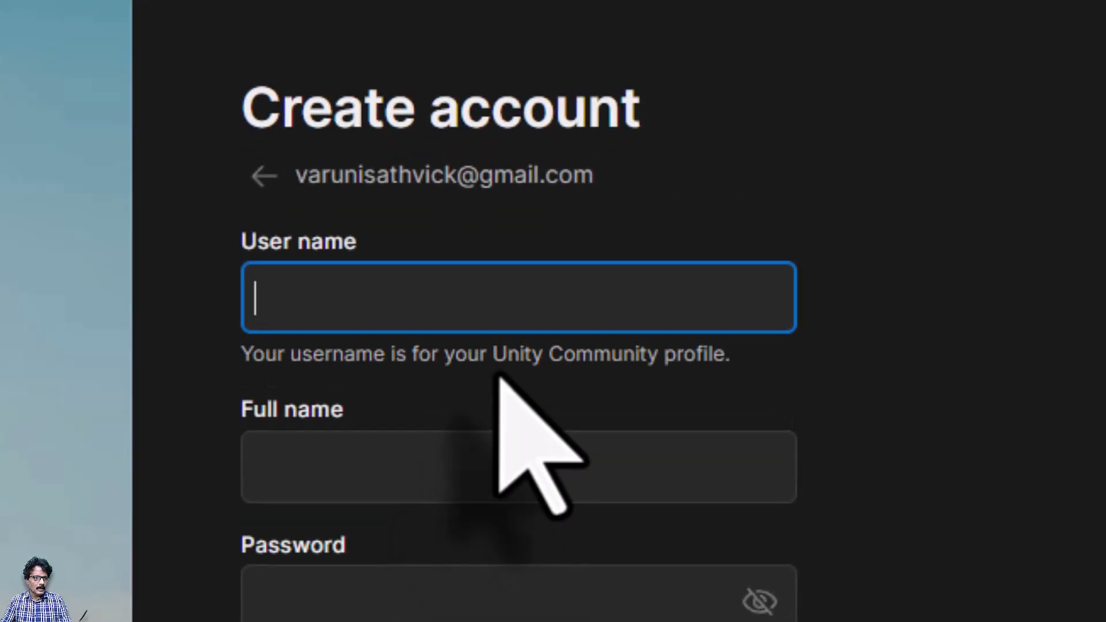
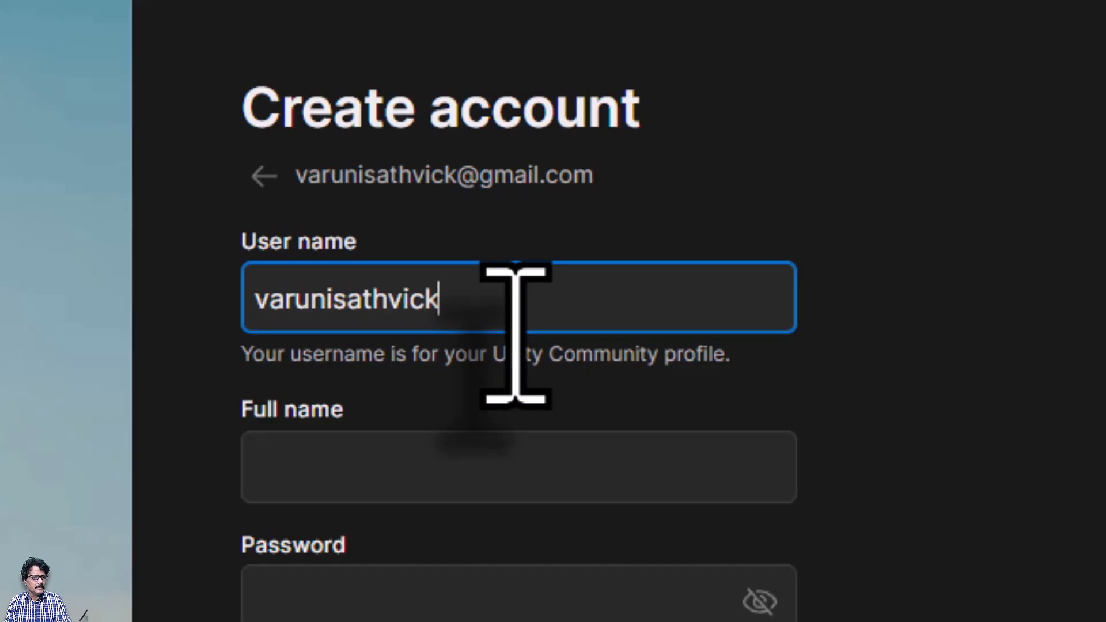
pyautogui.press('Tab')
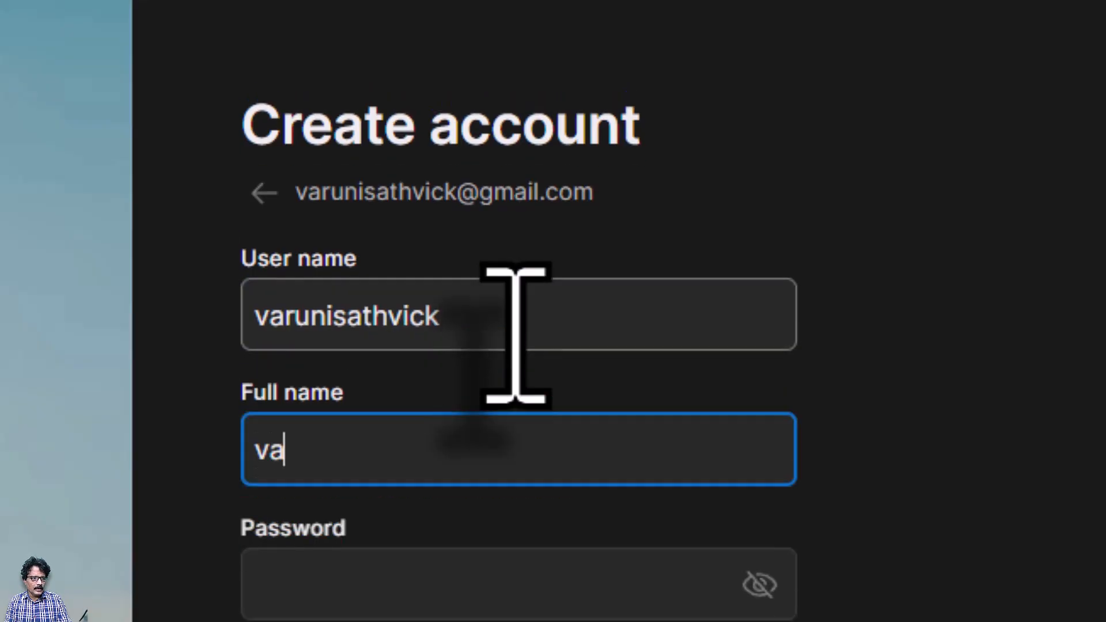
pyautogui.press('Tab')
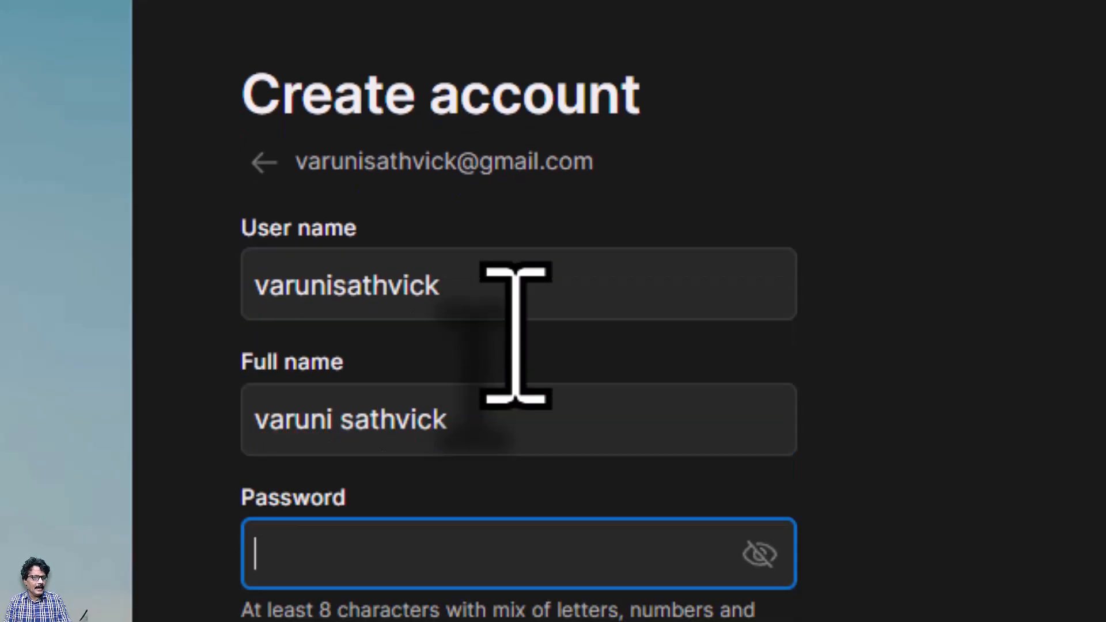
pyautogui.write('****************')
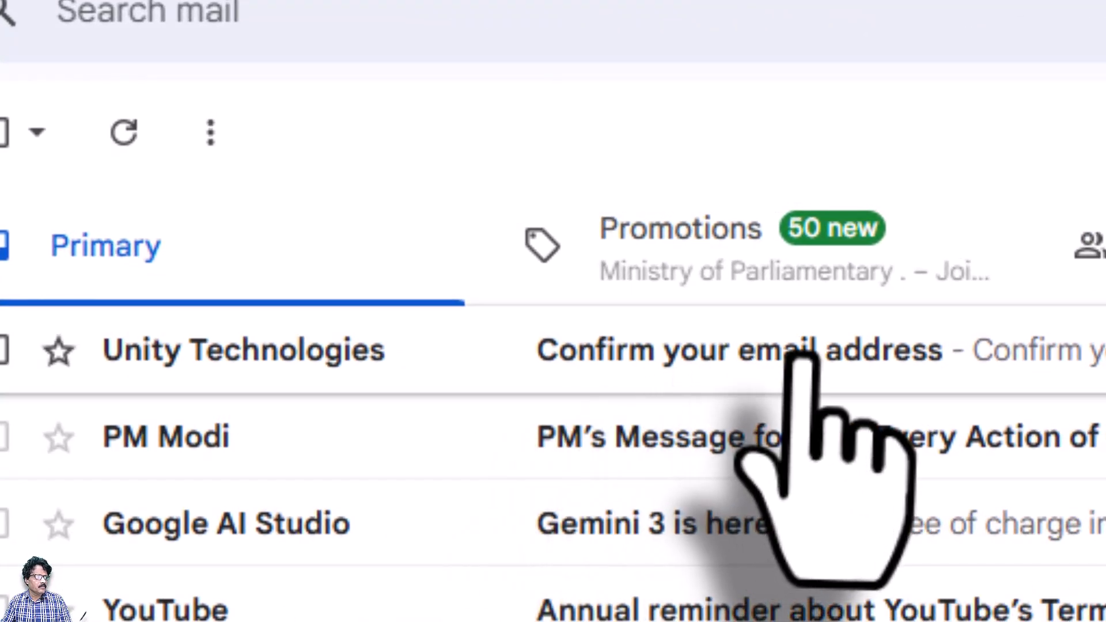
pyautogui.click(797, 353)
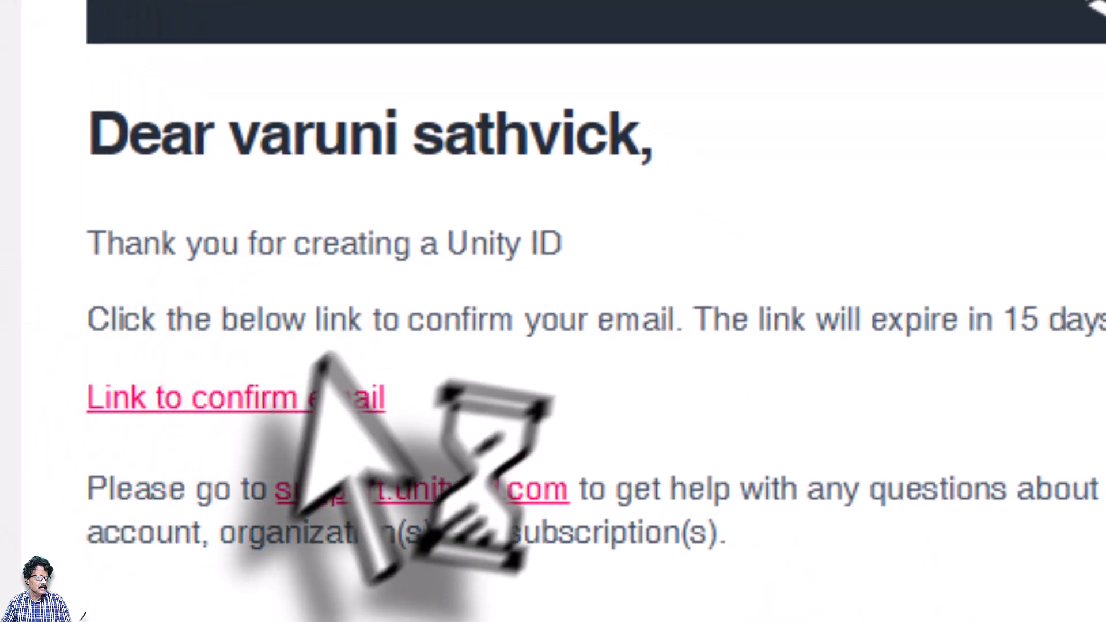
pyautogui.click(183, 403)
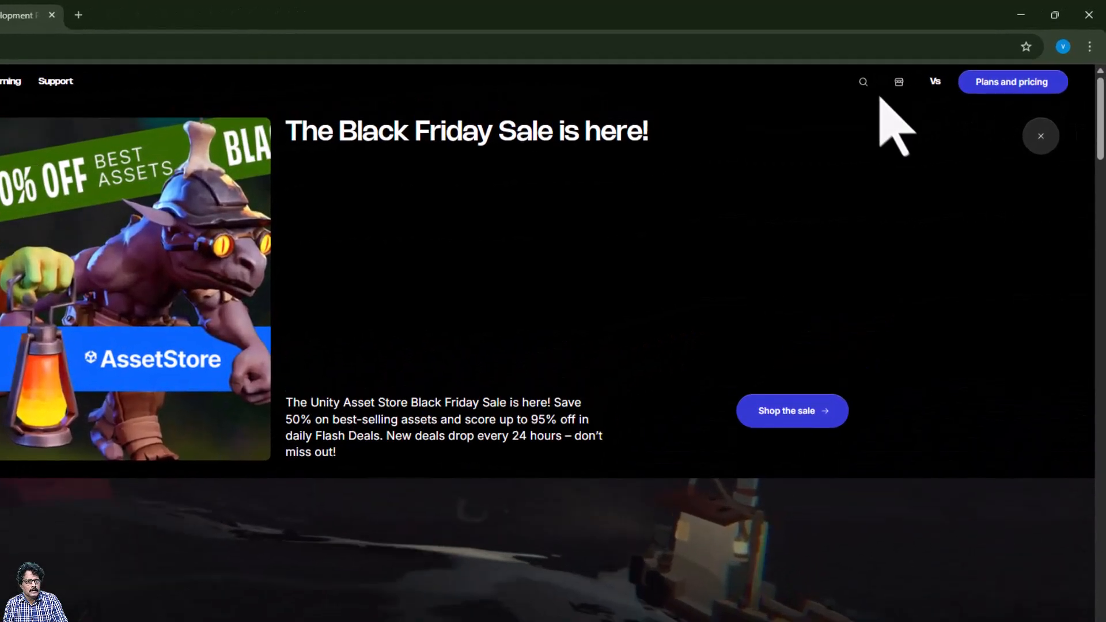
# Download the Windows Unity Hub installer UnityHubSetup-x64.exe (146 MB) from unity.com/download
pyautogui.click(973, 64)
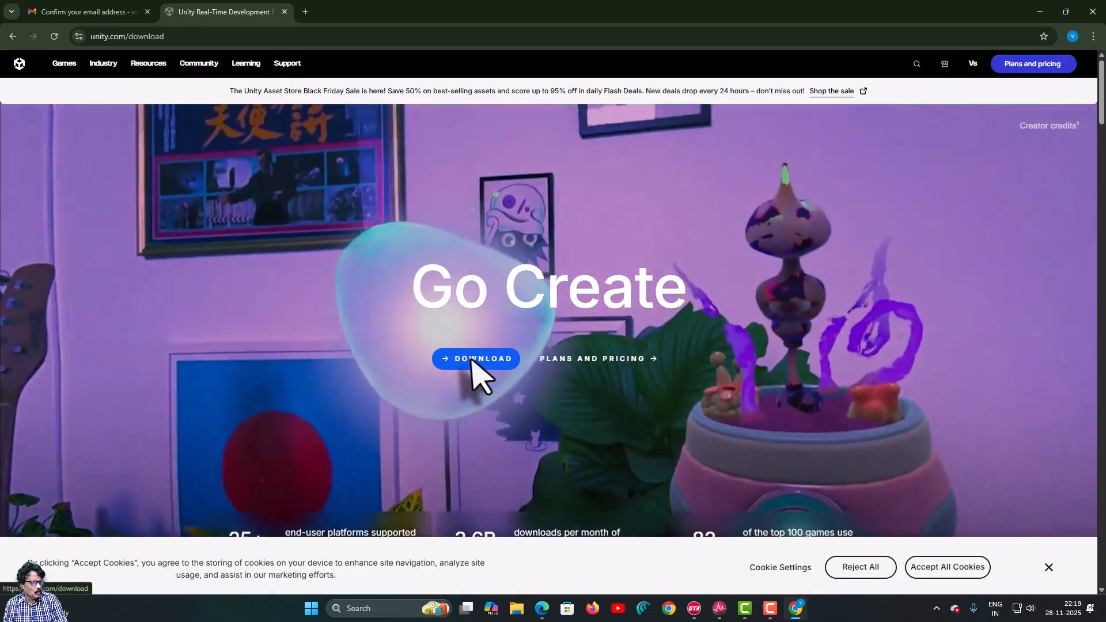
pyautogui.click(474, 361)
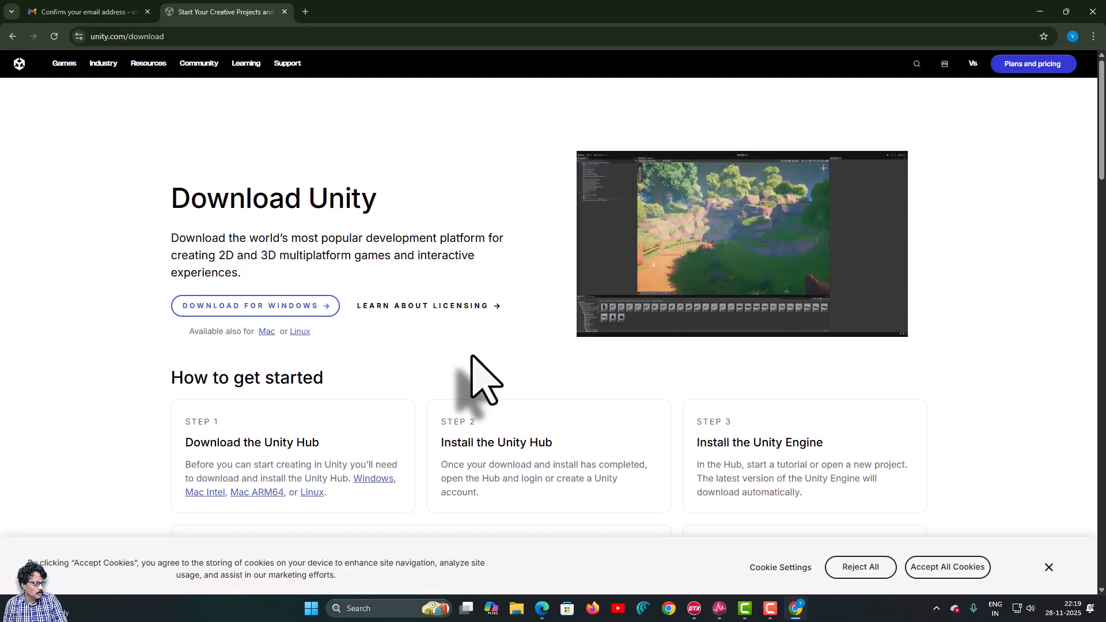
pyautogui.scroll(-3, 472, 356)
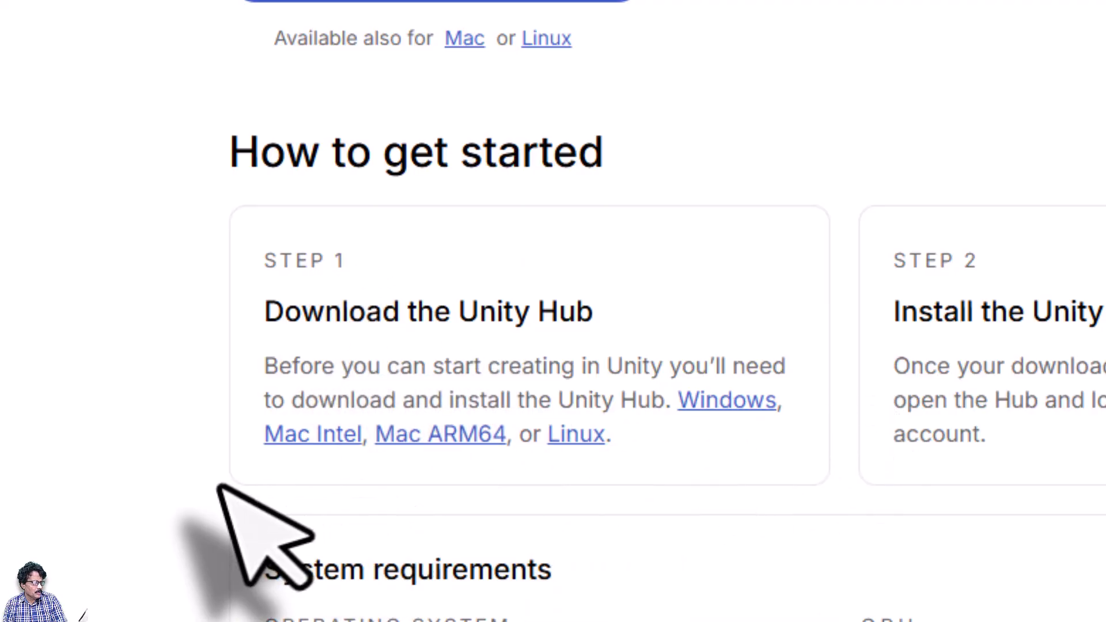
pyautogui.click(749, 412)
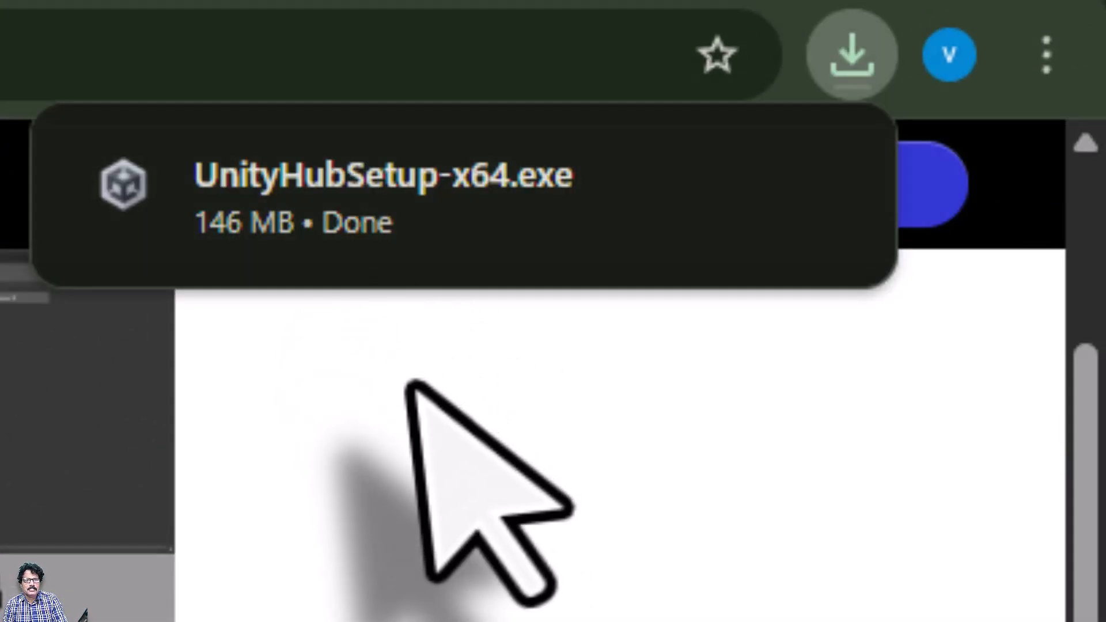
# Run UnityHubSetup-x64.exe and install Unity Hub 3.15.2 to the default Program Files folder, launching it
pyautogui.moveTo(679, 240)
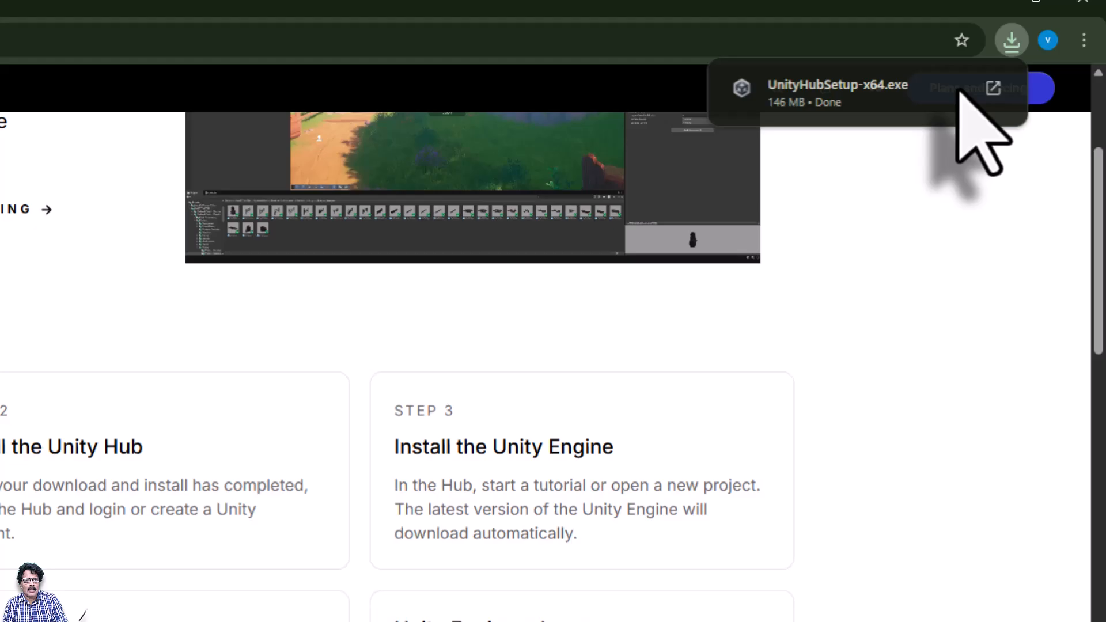
pyautogui.click(958, 91)
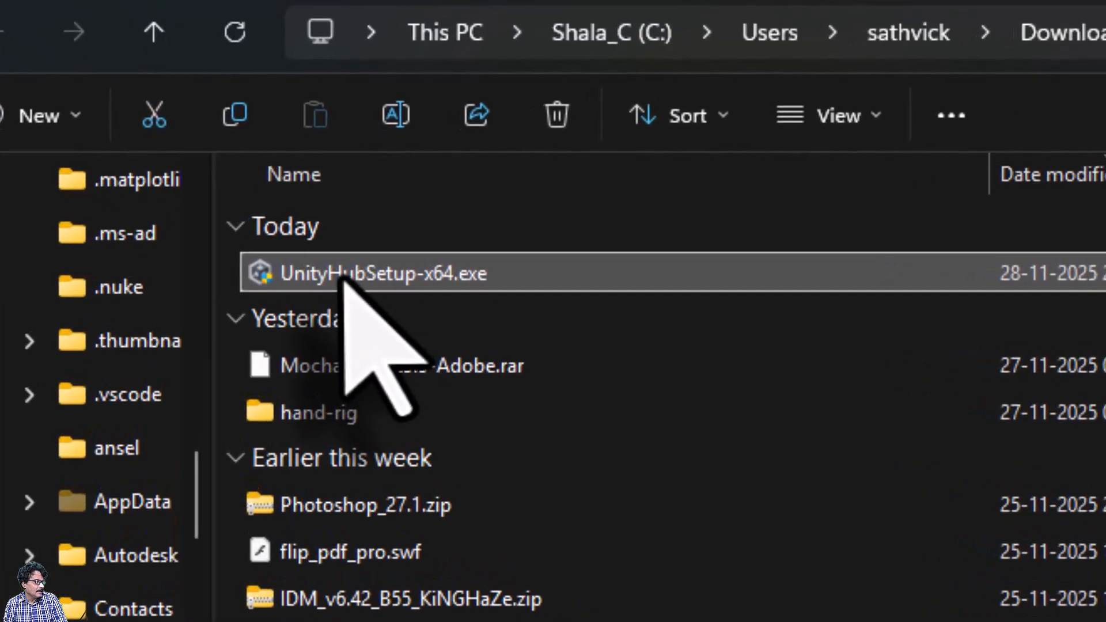
pyautogui.doubleClick(344, 279)
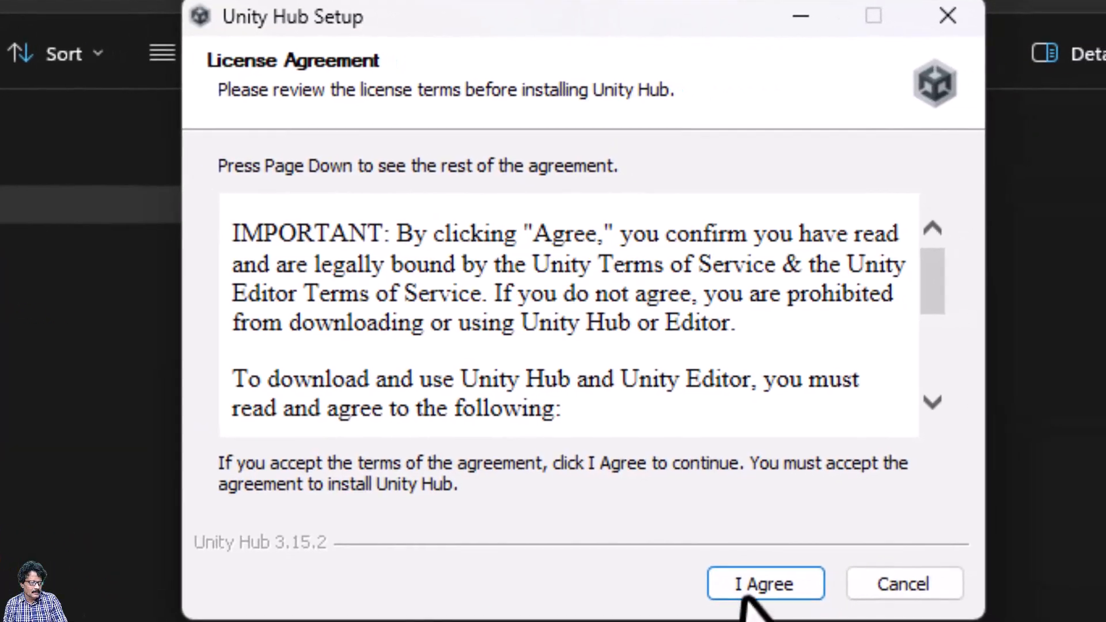
pyautogui.scroll(-10, 910, 245)
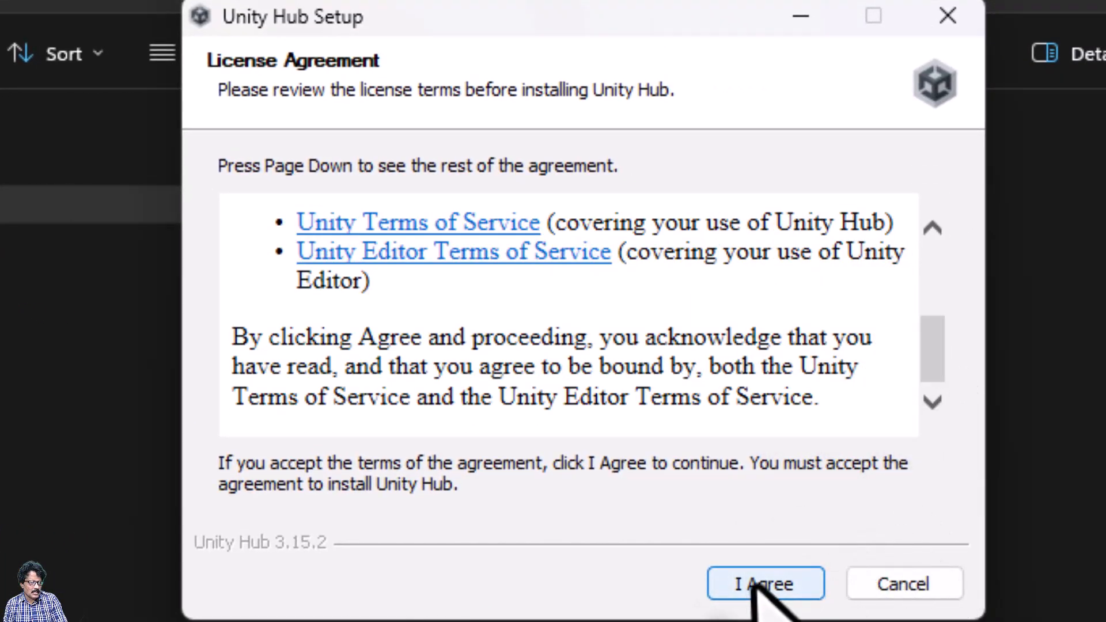
pyautogui.click(749, 582)
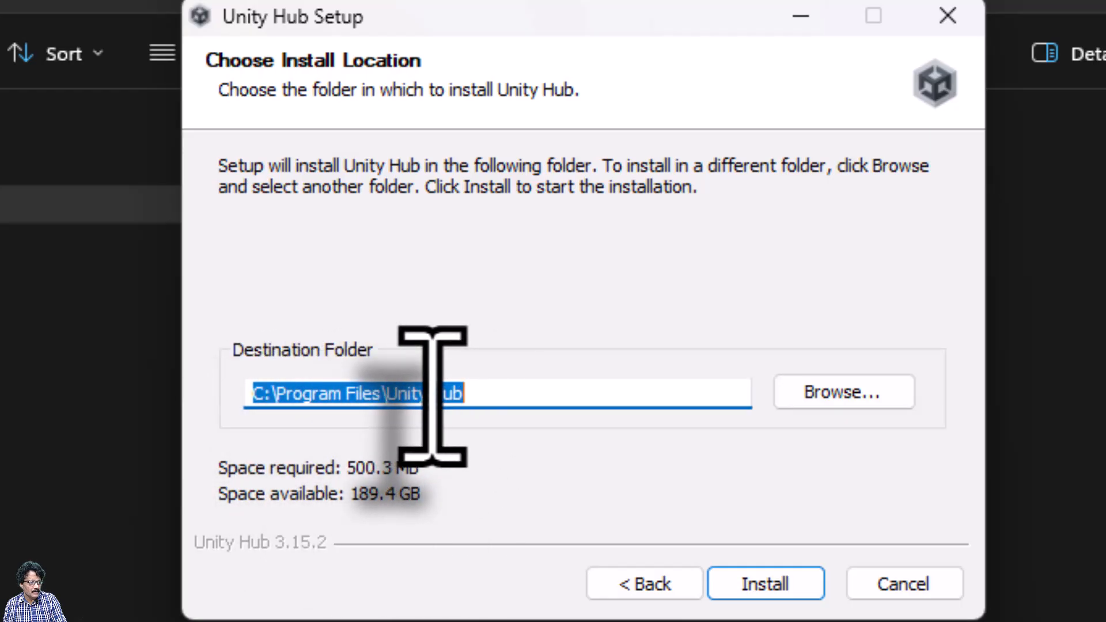
pyautogui.click(718, 590)
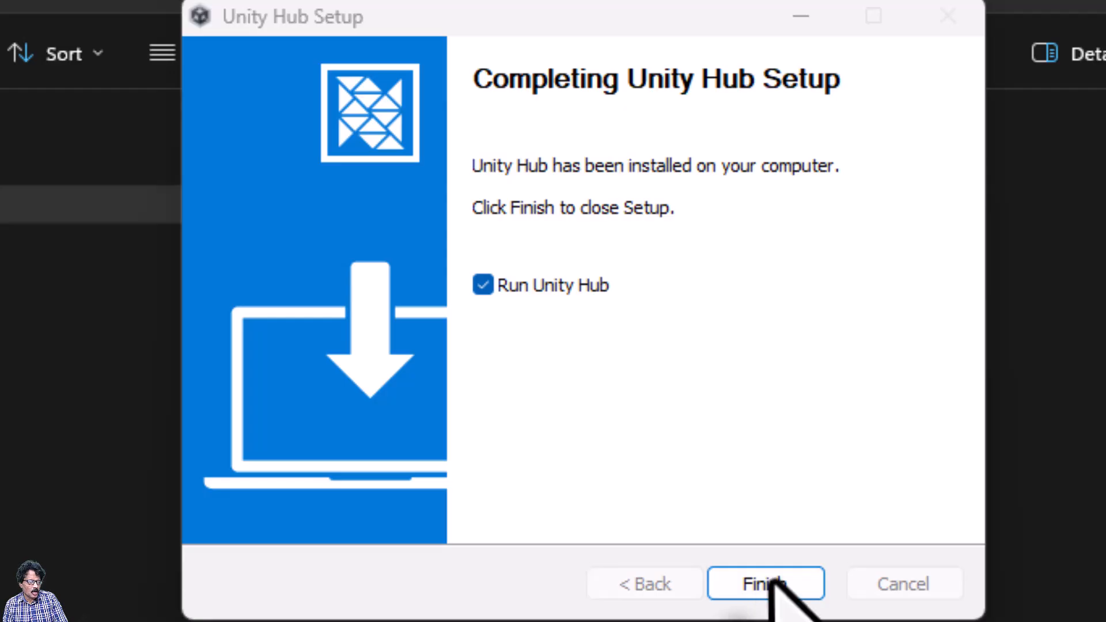
pyautogui.click(777, 580)
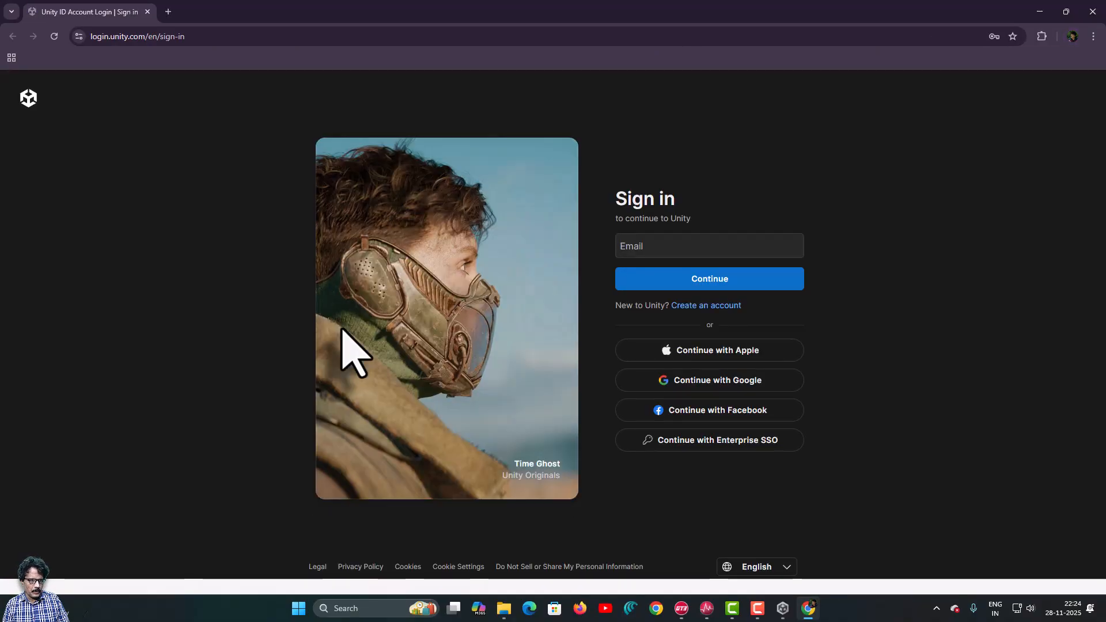
# Sign in to Unity ID with the account email and the saved password
pyautogui.click(679, 247)
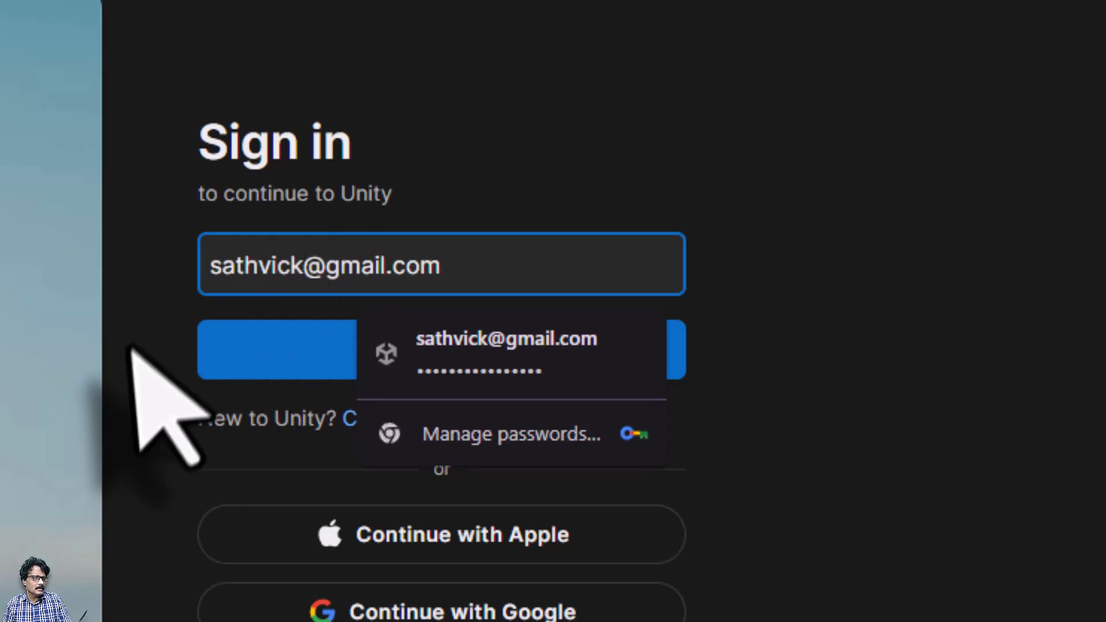
pyautogui.click(378, 352)
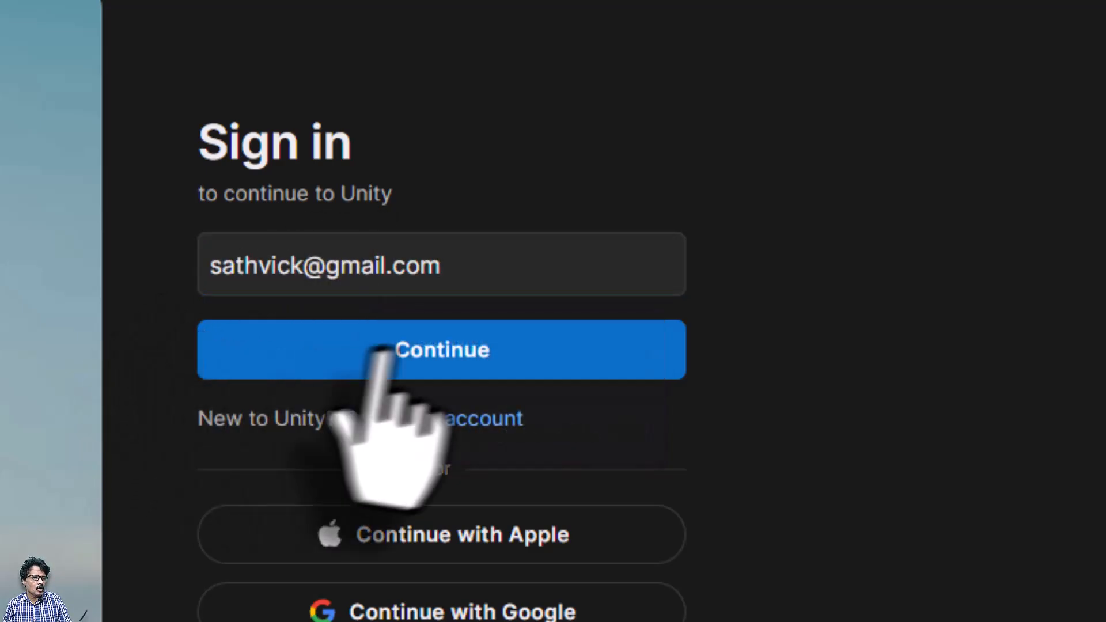
pyautogui.write('***')
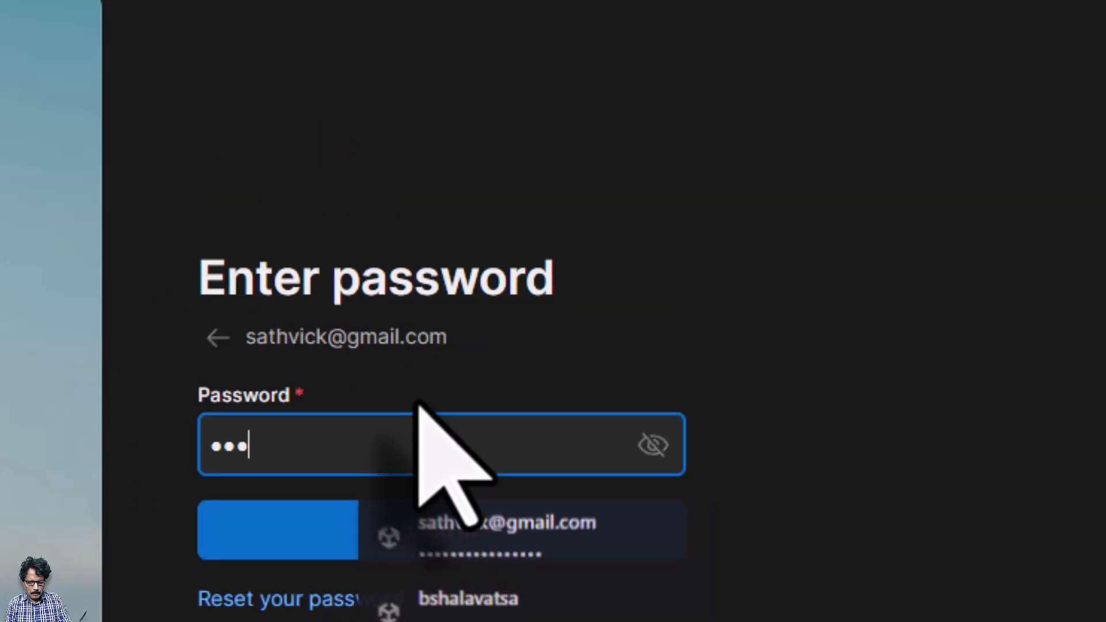
pyautogui.click(438, 532)
pyautogui.click(415, 532)
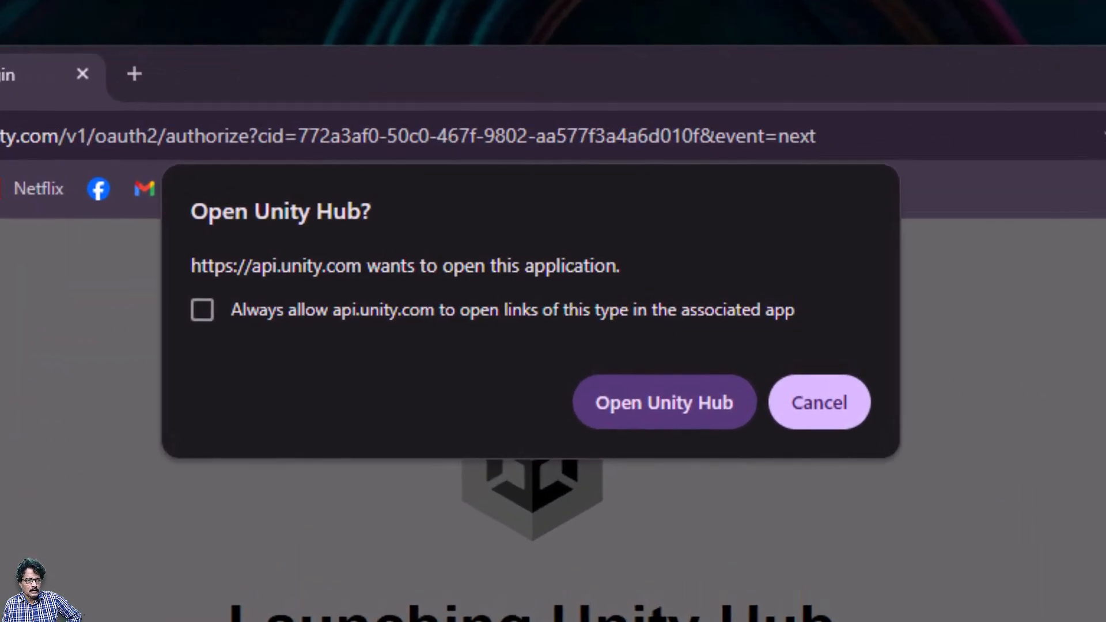
# Open Unity Hub and set its editor installs location to E:\unity
pyautogui.click(659, 403)
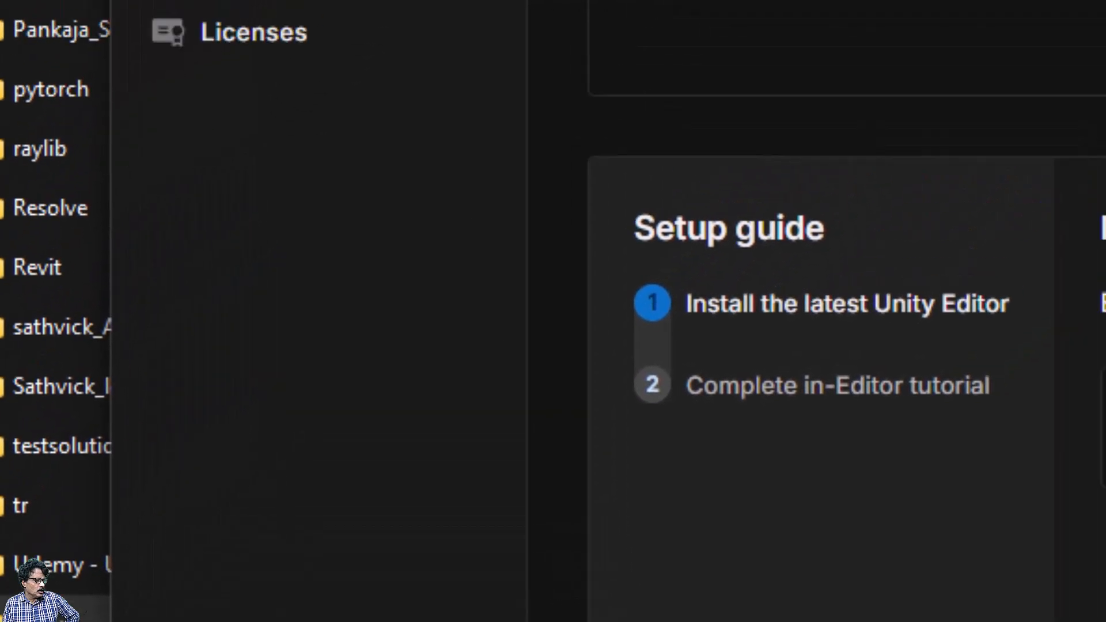
pyautogui.click(226, 461)
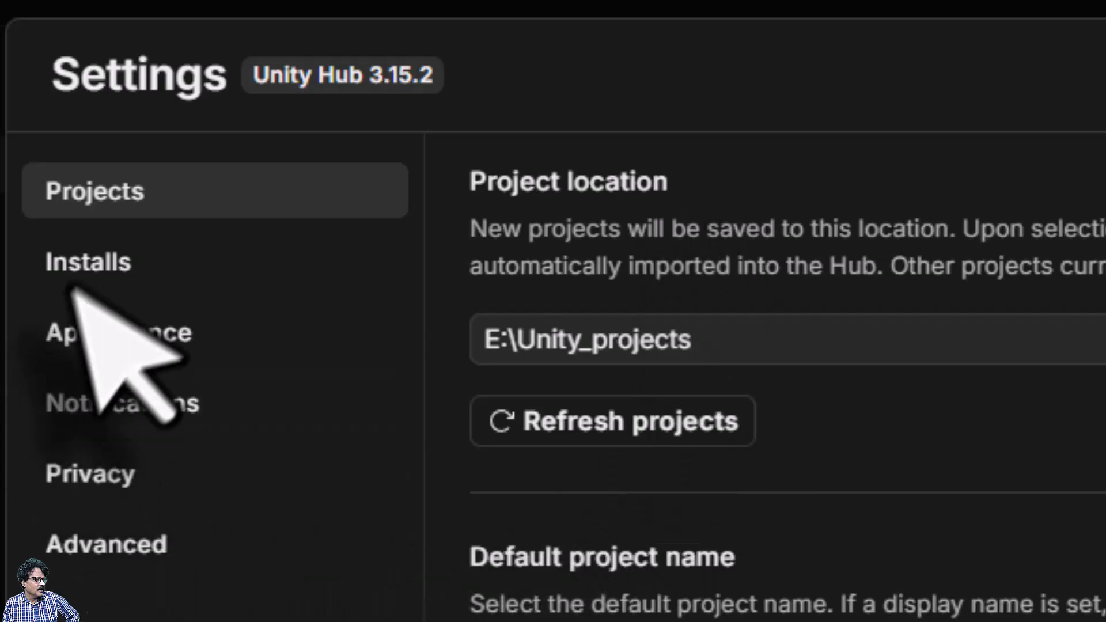
pyautogui.click(138, 261)
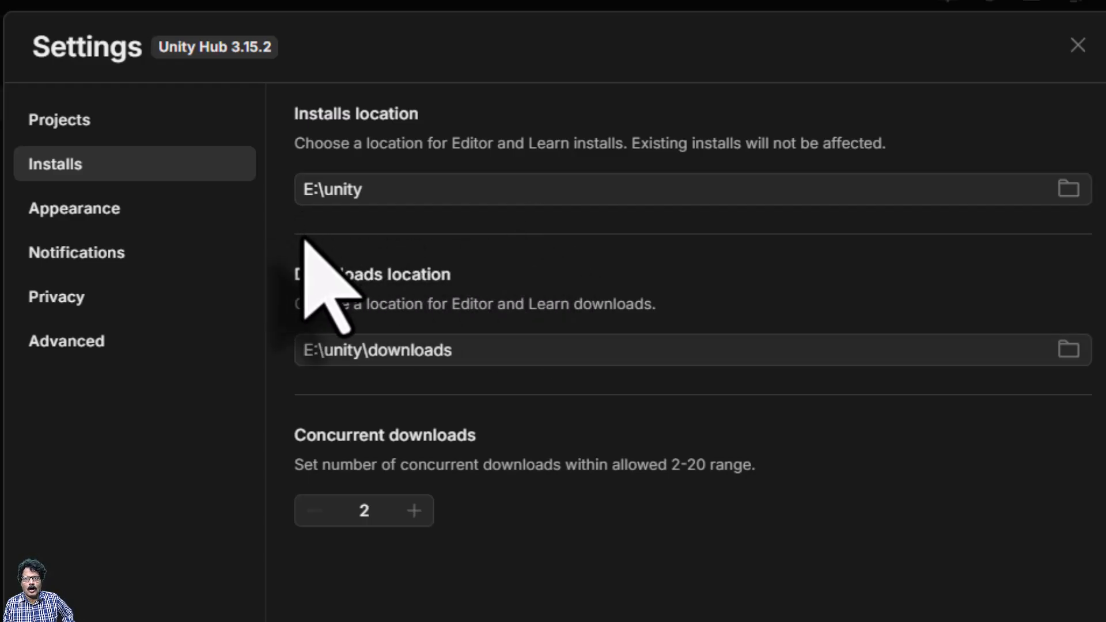
pyautogui.click(1069, 190)
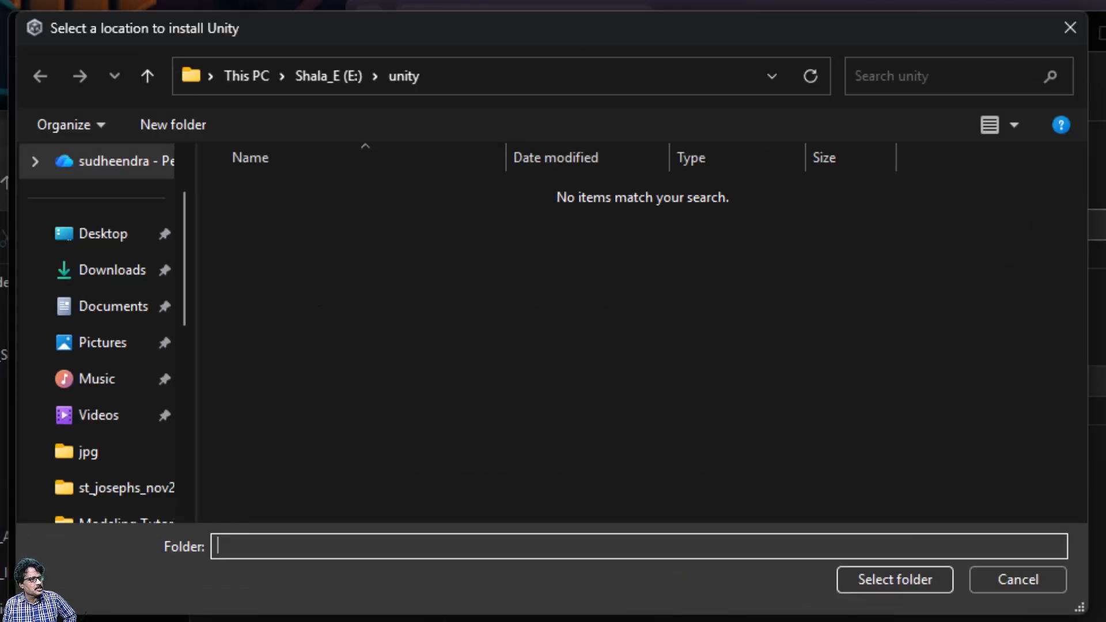
pyautogui.scroll(-15, 397, 271)
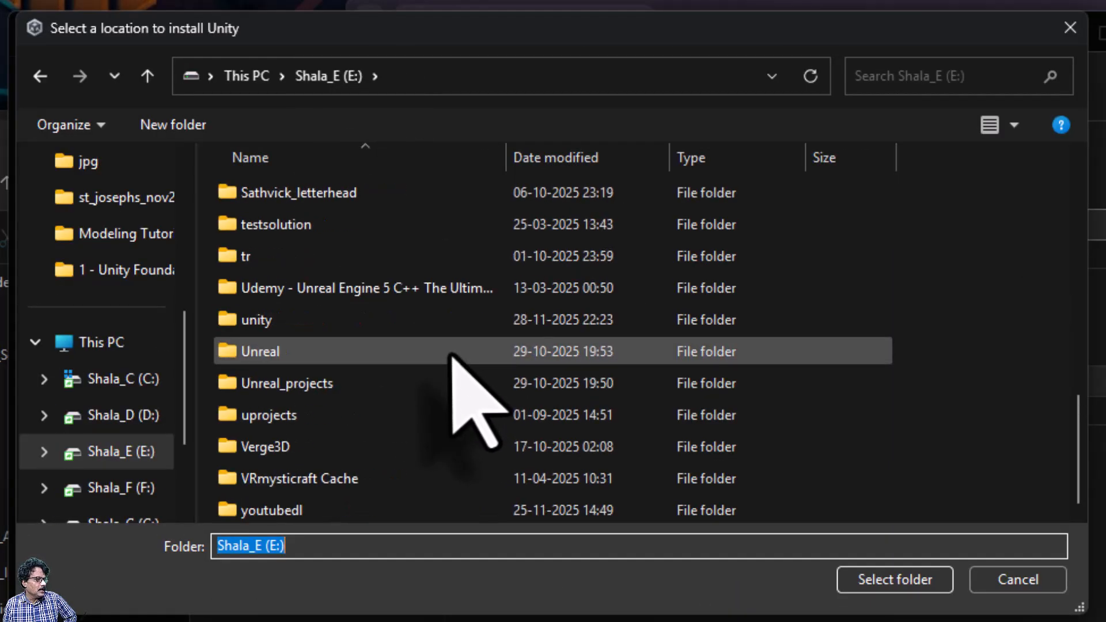
pyautogui.doubleClick(385, 316)
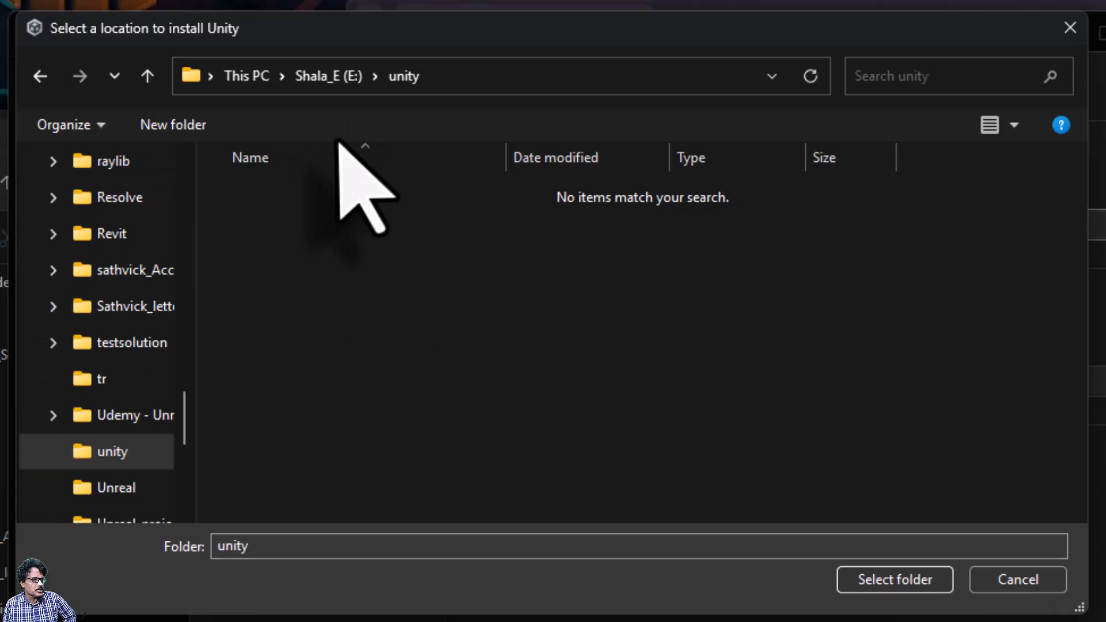
pyautogui.click(904, 580)
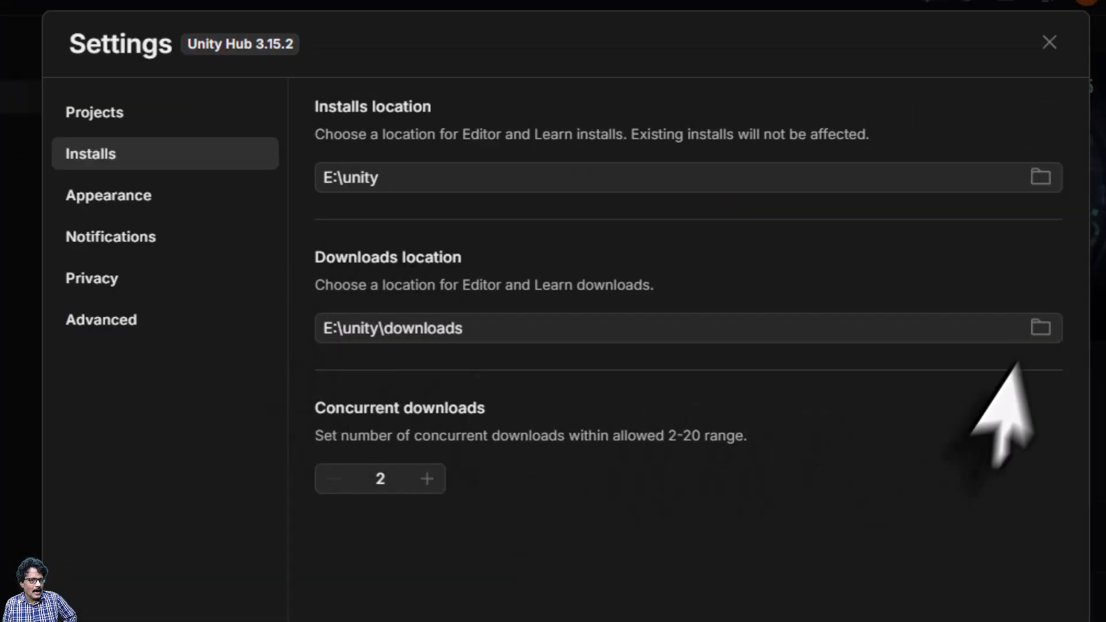
# Set the editor downloads location to a newly created E:\unity\downloads folder
pyautogui.click(1040, 327)
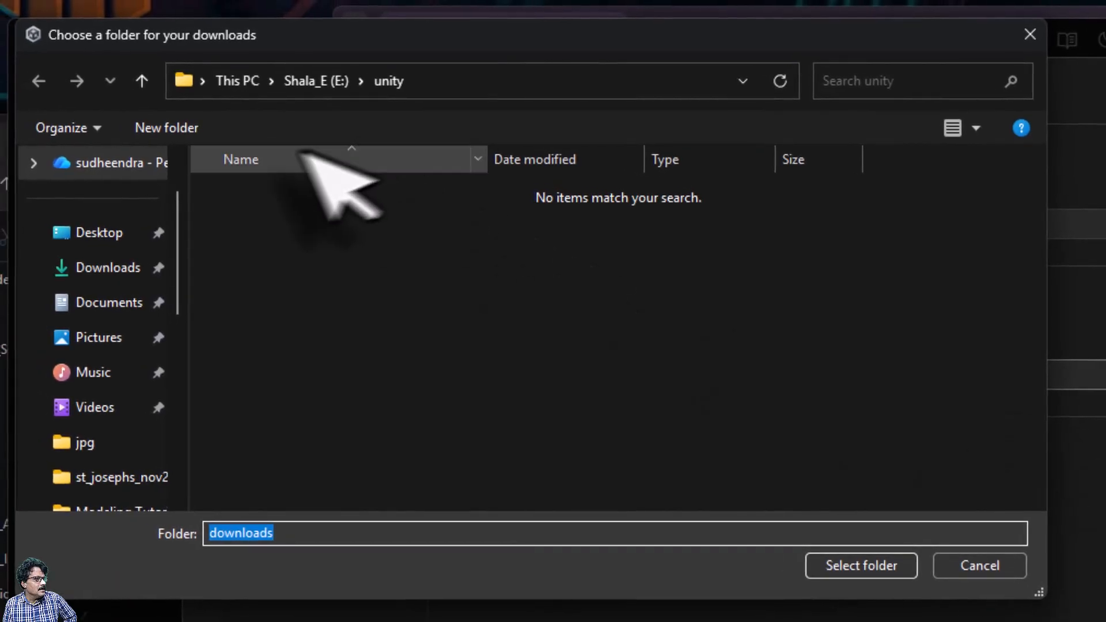
pyautogui.click(167, 128)
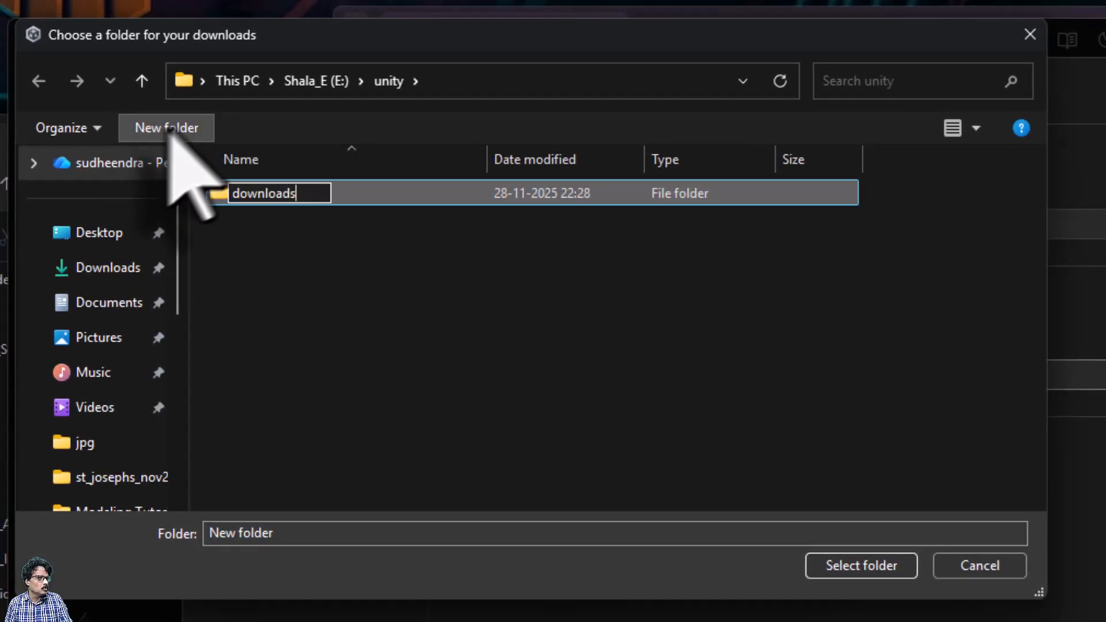
pyautogui.click(829, 564)
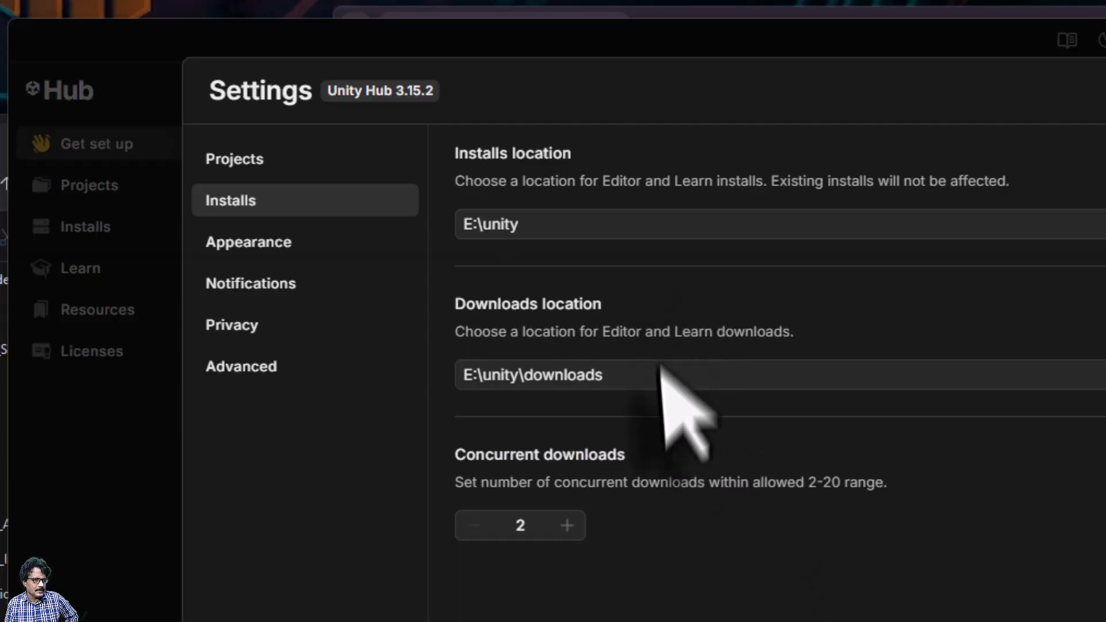
pyautogui.click(240, 165)
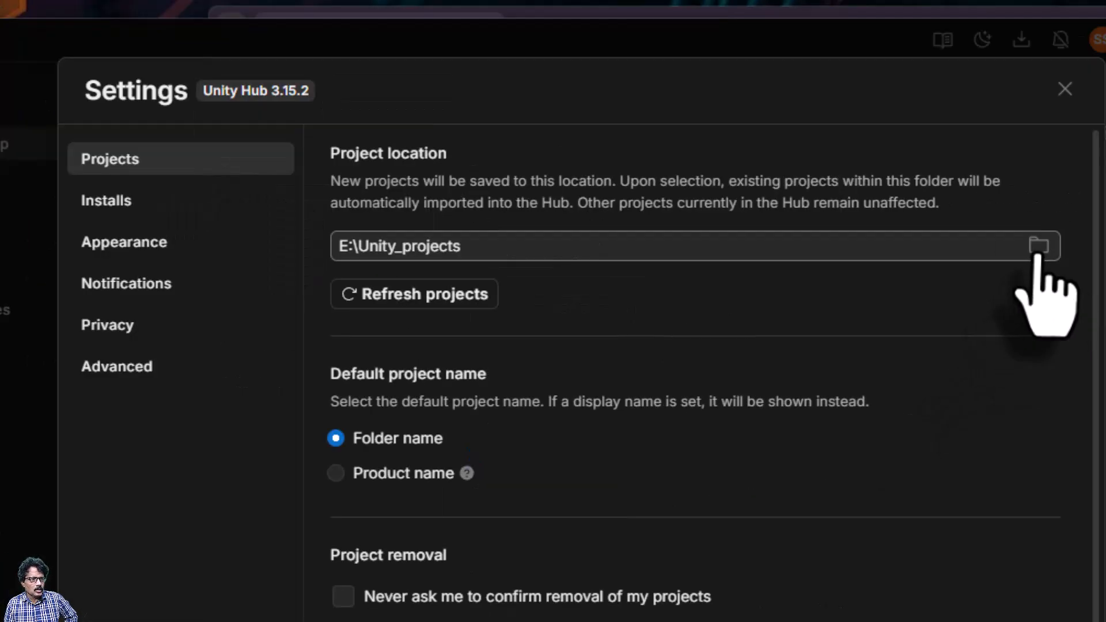
# Create a unity_projects folder on drive E and make it the project location
pyautogui.click(1039, 246)
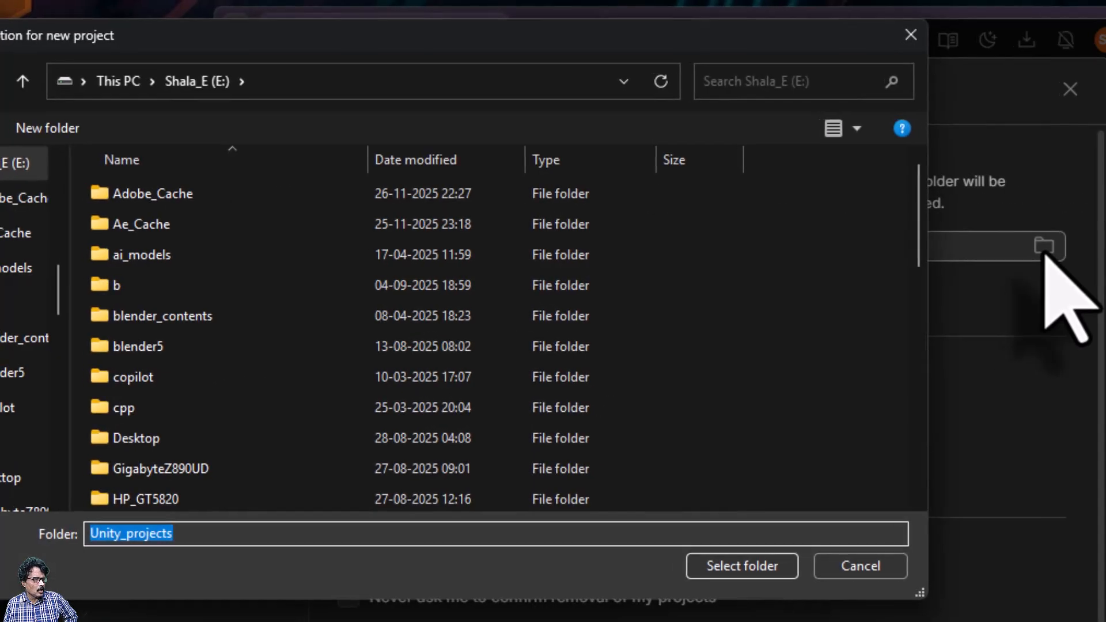
pyautogui.scroll(-4, 276, 315)
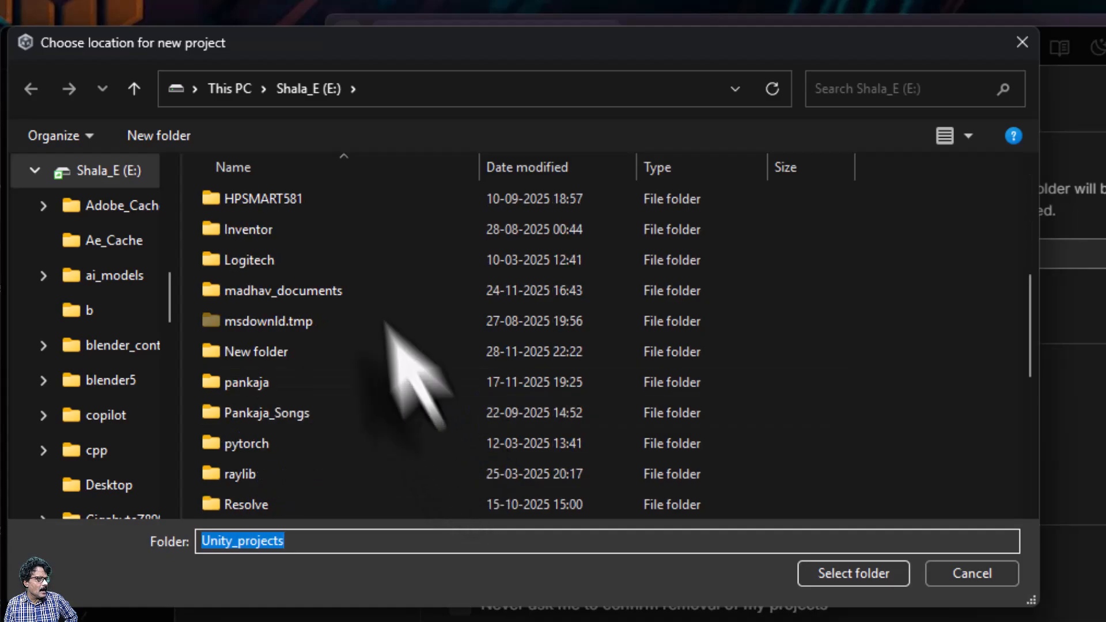
pyautogui.click(151, 135)
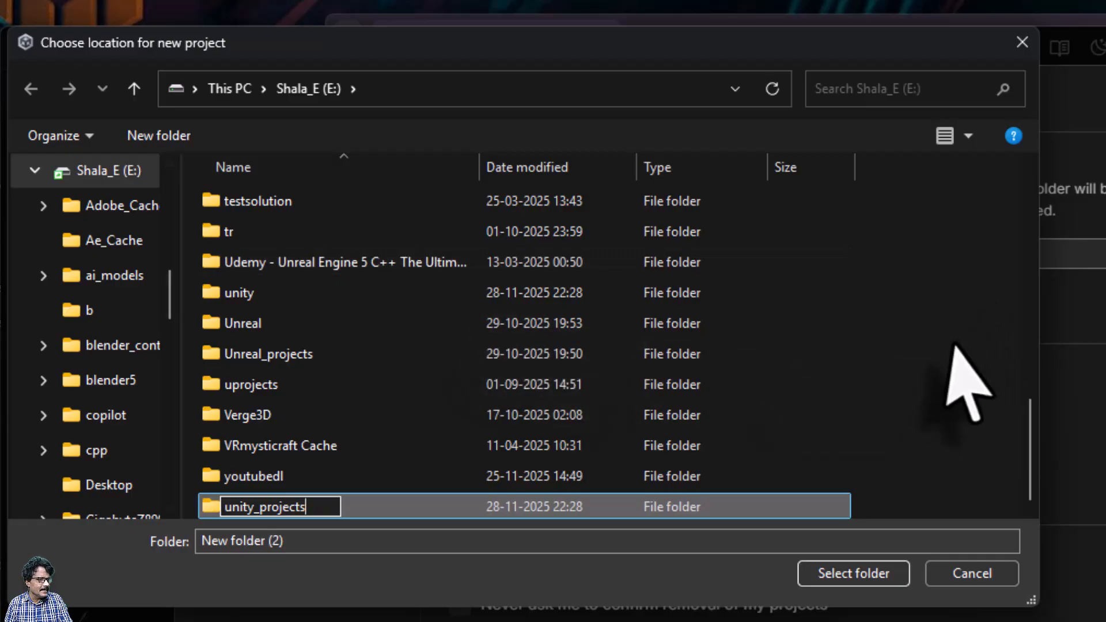
pyautogui.click(963, 370)
pyautogui.doubleClick(358, 508)
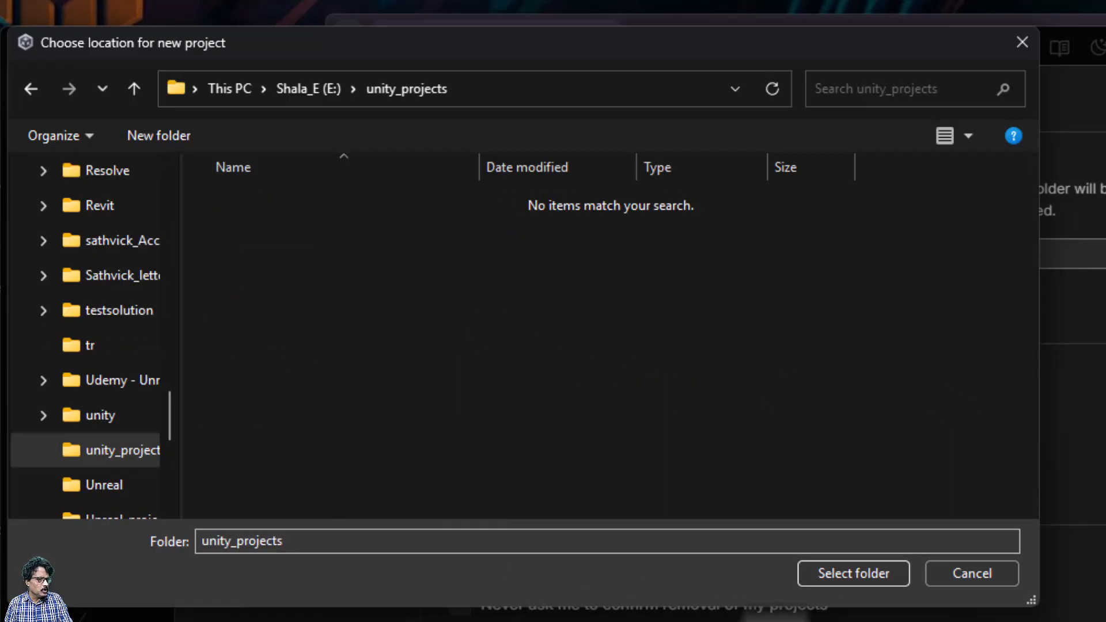
pyautogui.click(838, 575)
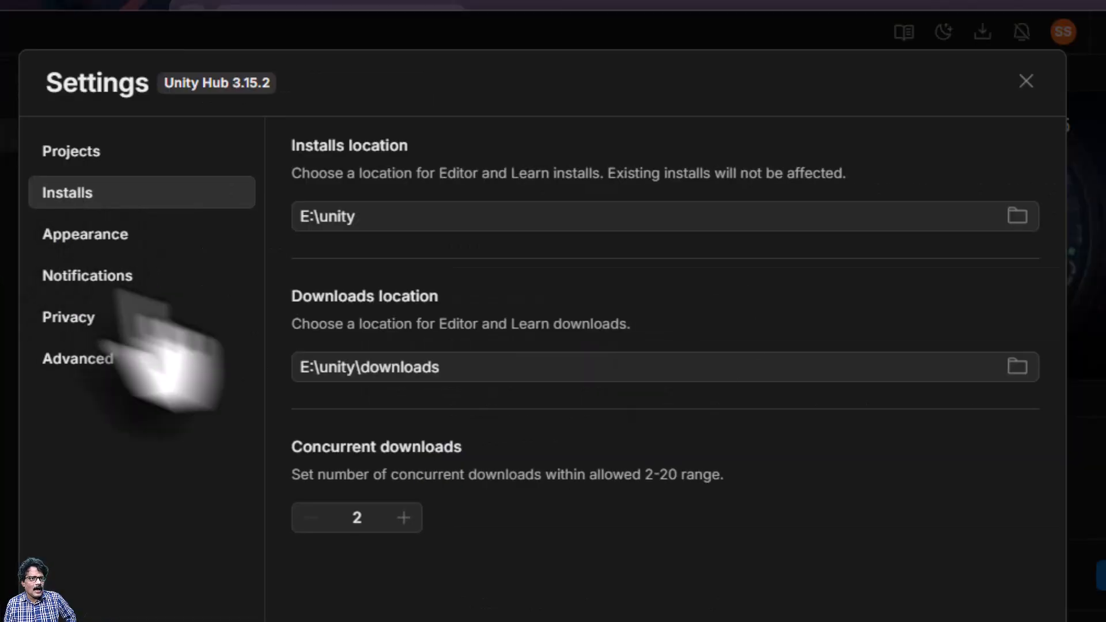
# Choose Unity 6.2 (6000.2.14f1) for installation from the Installs page
pyautogui.click(1025, 79)
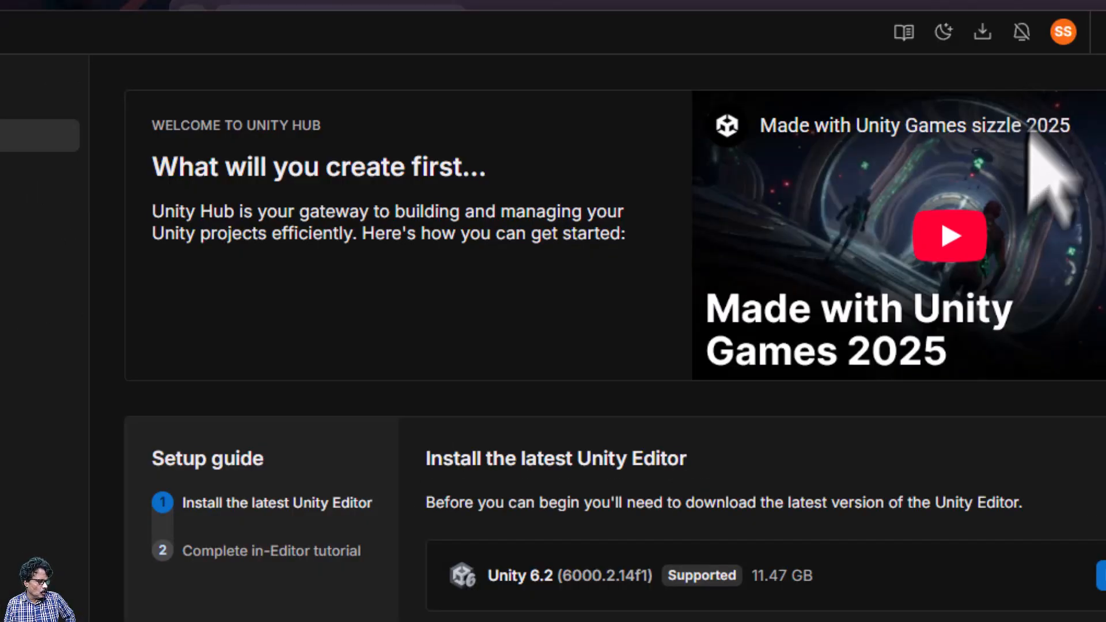
pyautogui.click(70, 162)
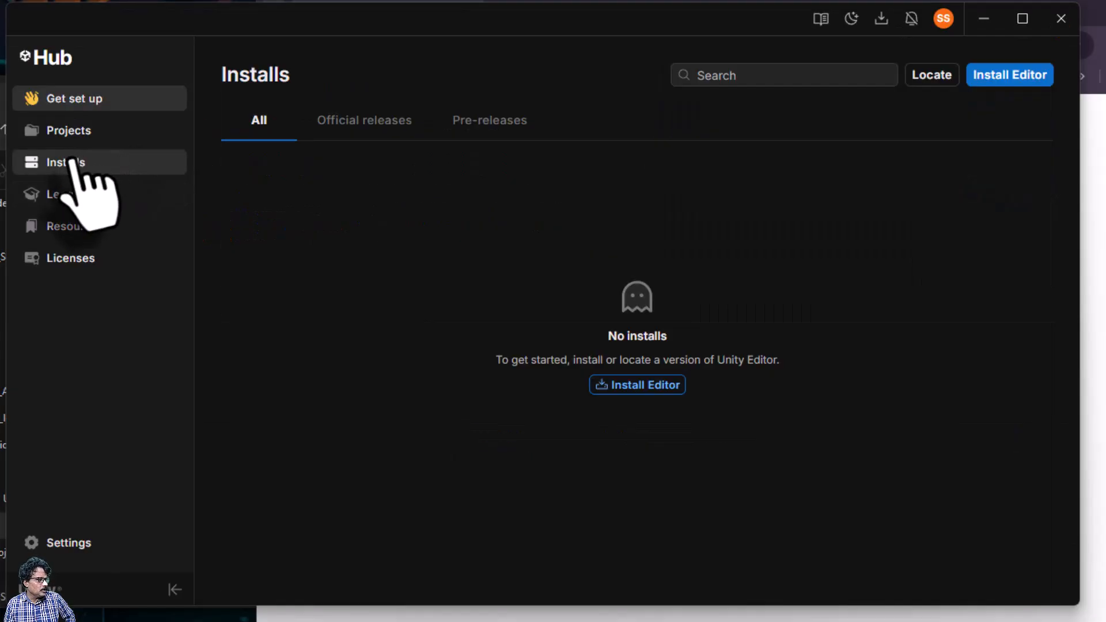
pyautogui.click(626, 387)
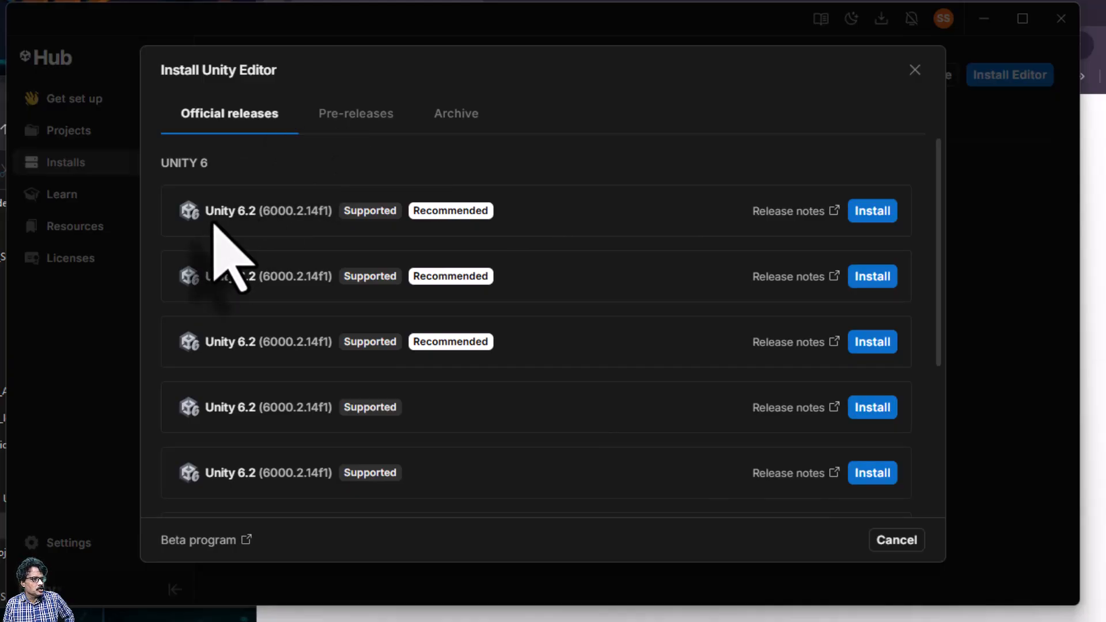
pyautogui.click(870, 213)
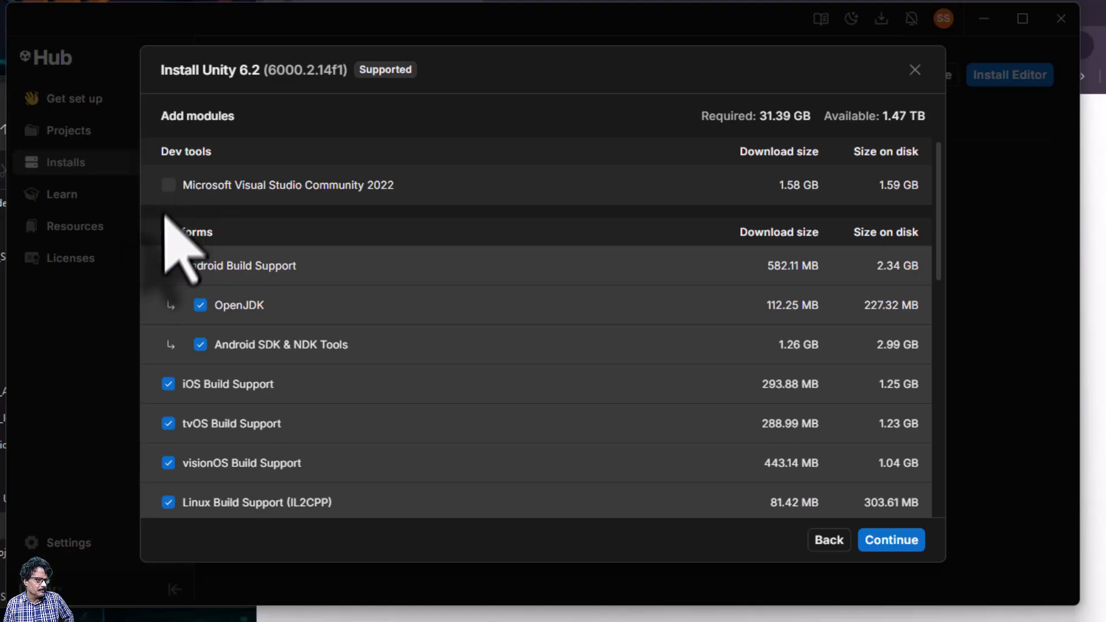
# Review the module list with all platform build supports and Documentation ticked (31.39 GB)
pyautogui.scroll(-3, 170, 254)
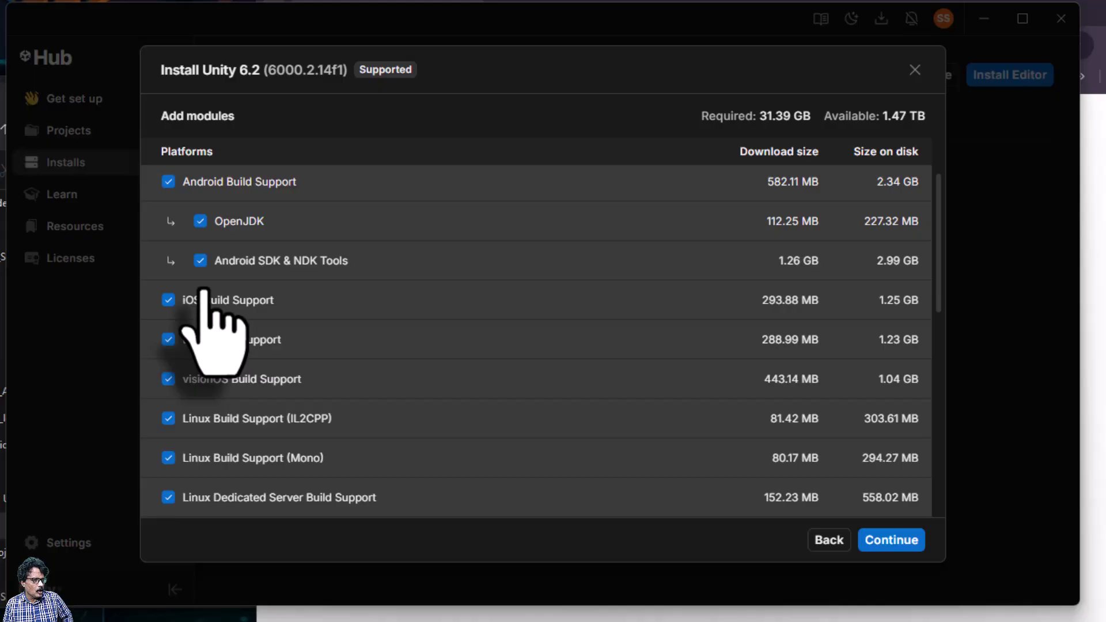
pyautogui.scroll(-2, 256, 337)
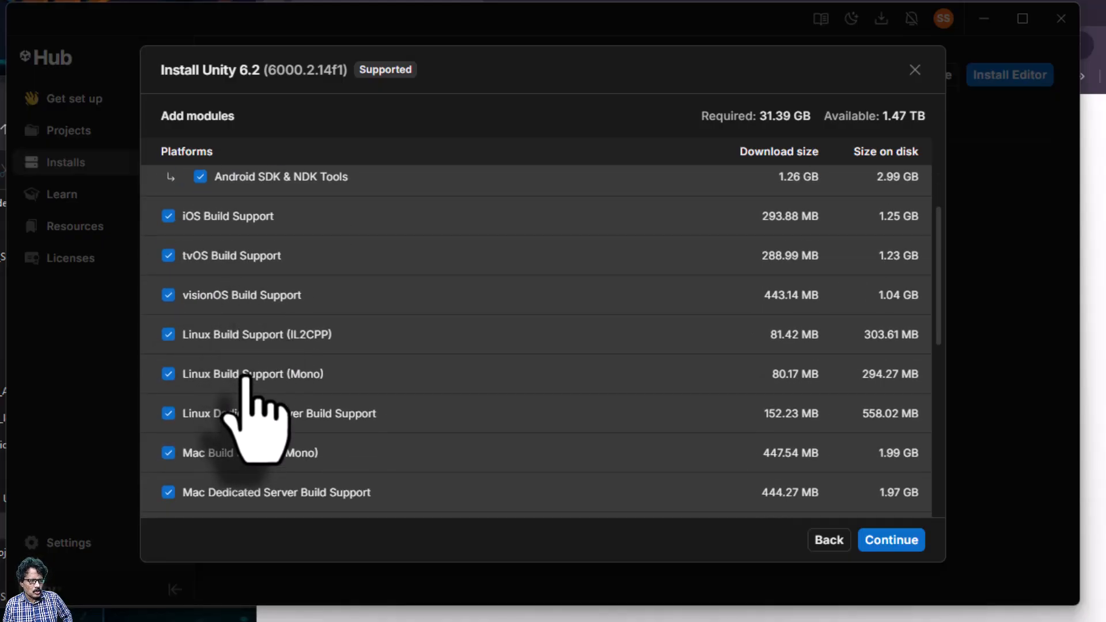
pyautogui.scroll(-2, 247, 378)
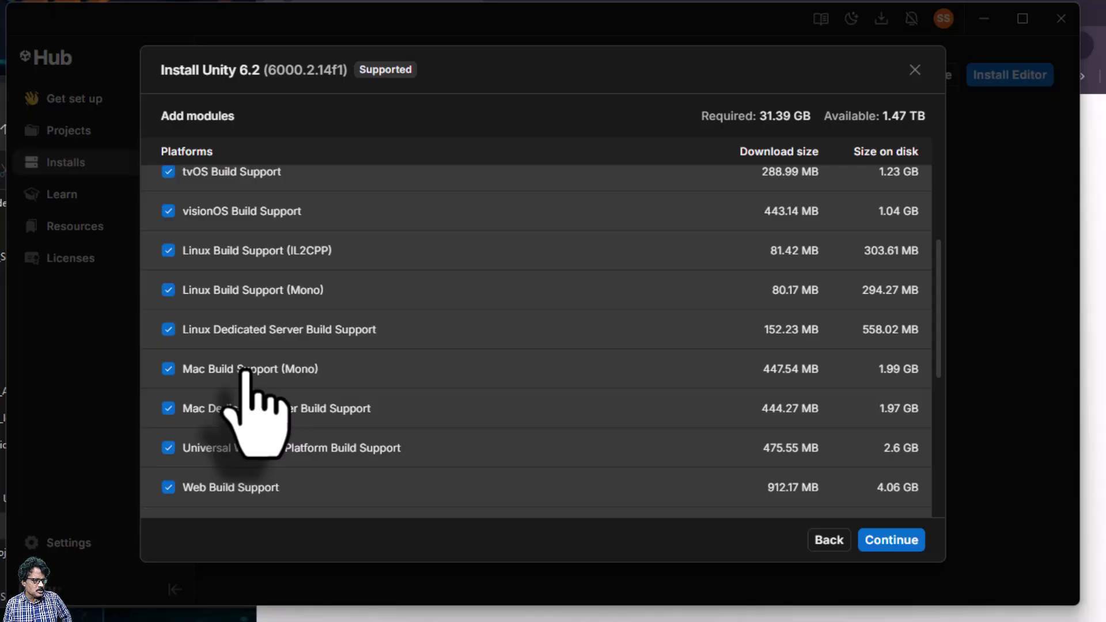
pyautogui.scroll(-5, 246, 373)
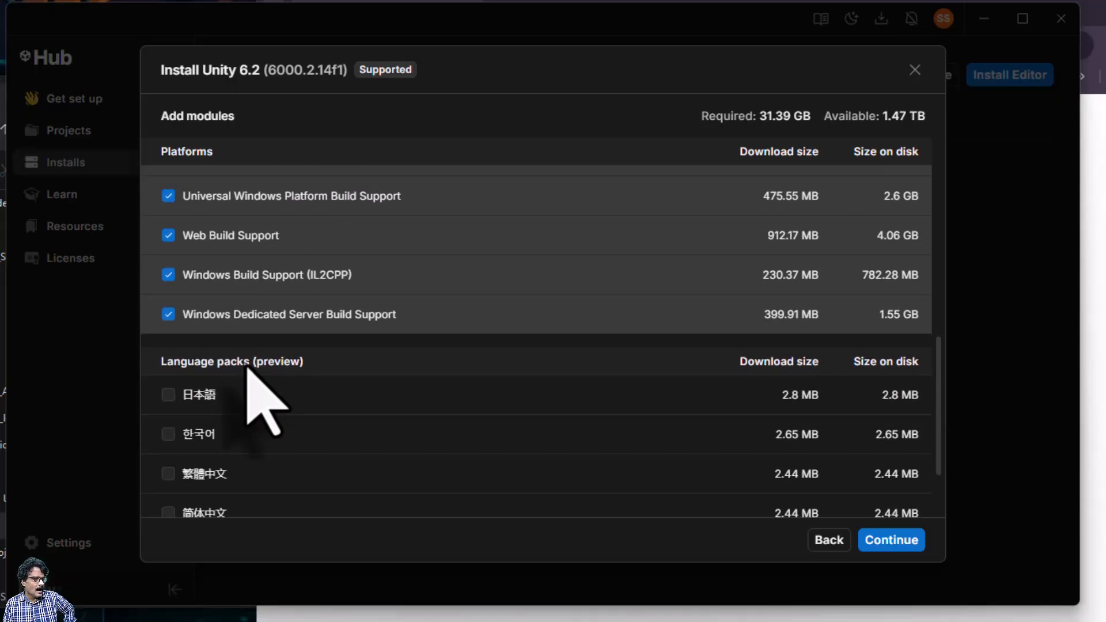
pyautogui.scroll(10, 253, 341)
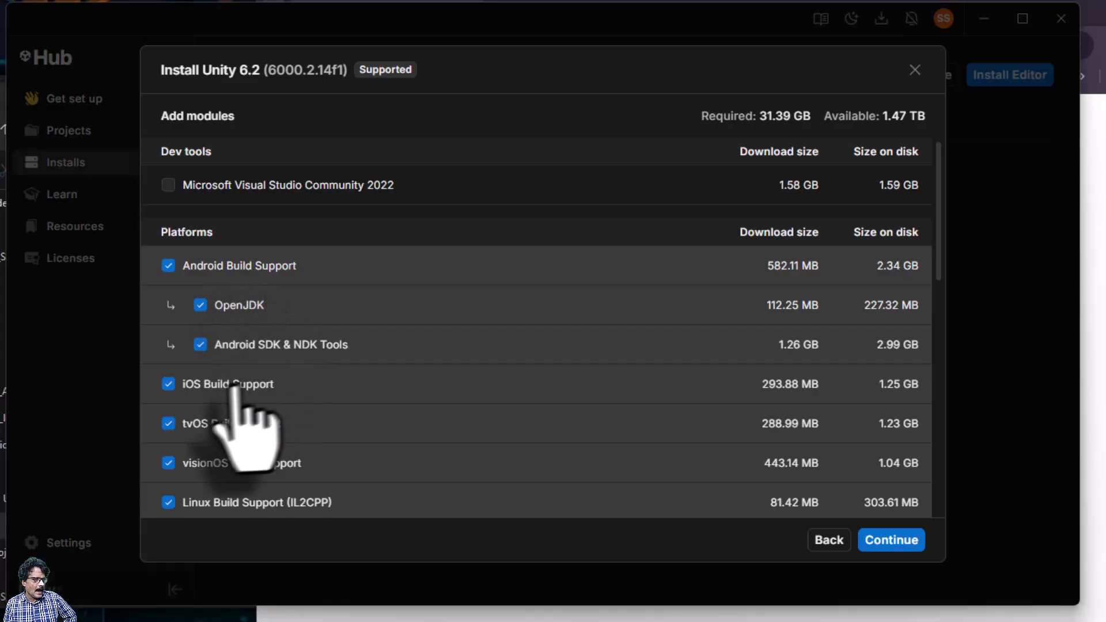
pyautogui.scroll(-5, 219, 388)
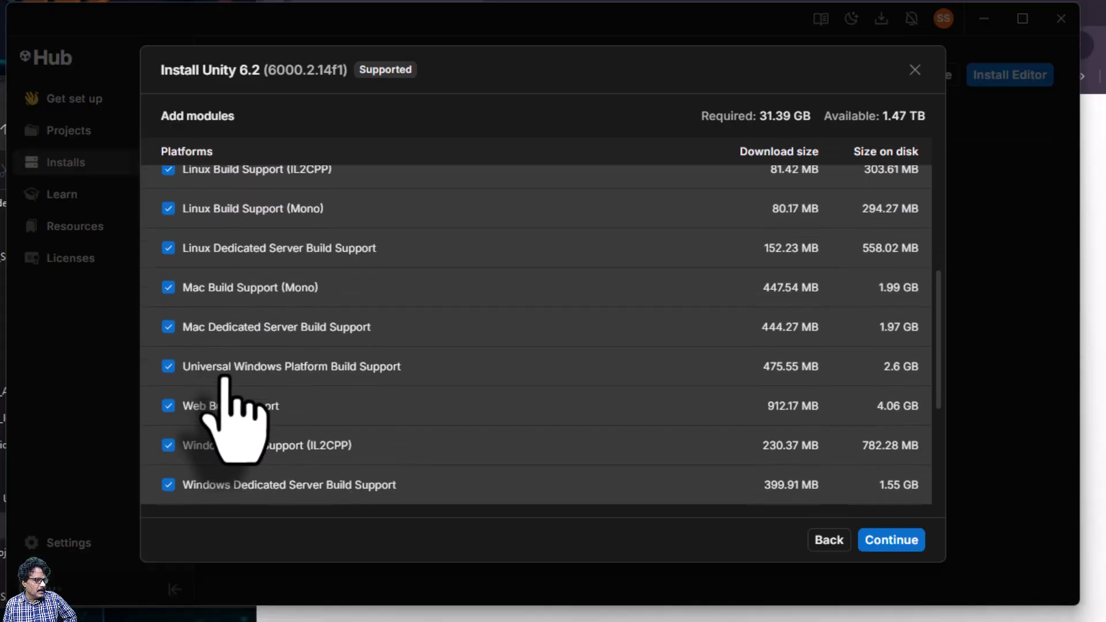
pyautogui.scroll(-2, 228, 369)
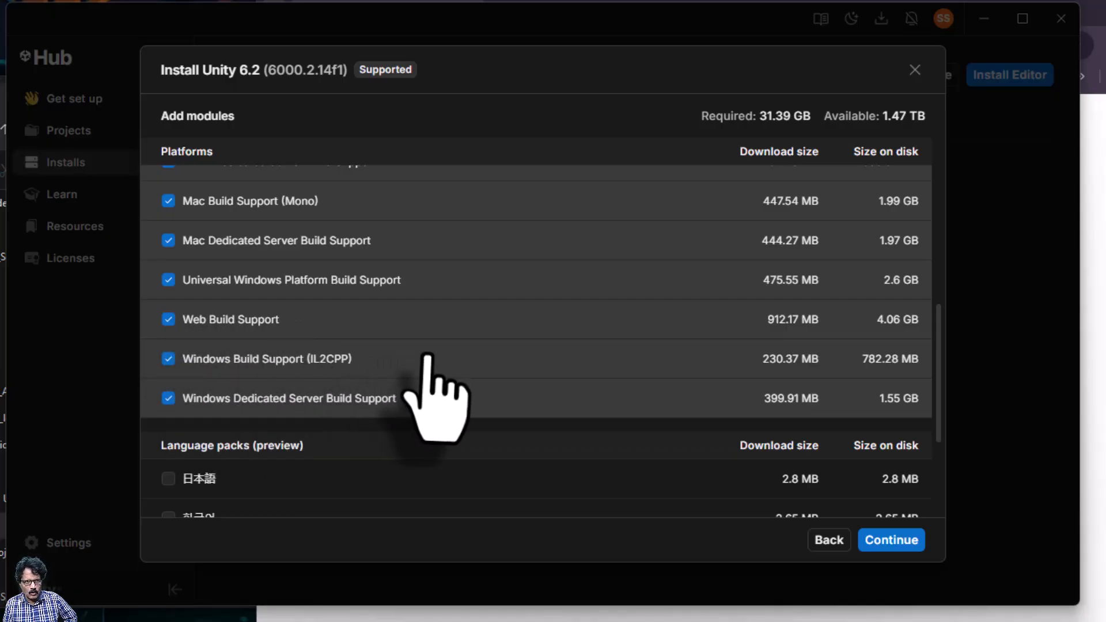
pyautogui.scroll(8, 427, 356)
pyautogui.scroll(-12, 397, 371)
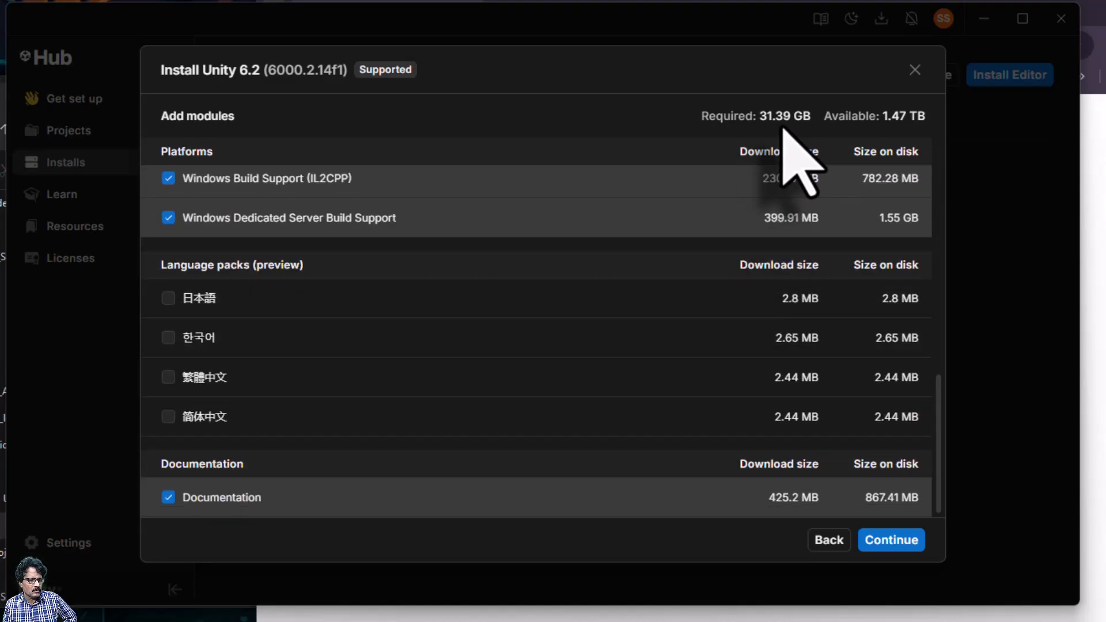
pyautogui.scroll(10, 598, 247)
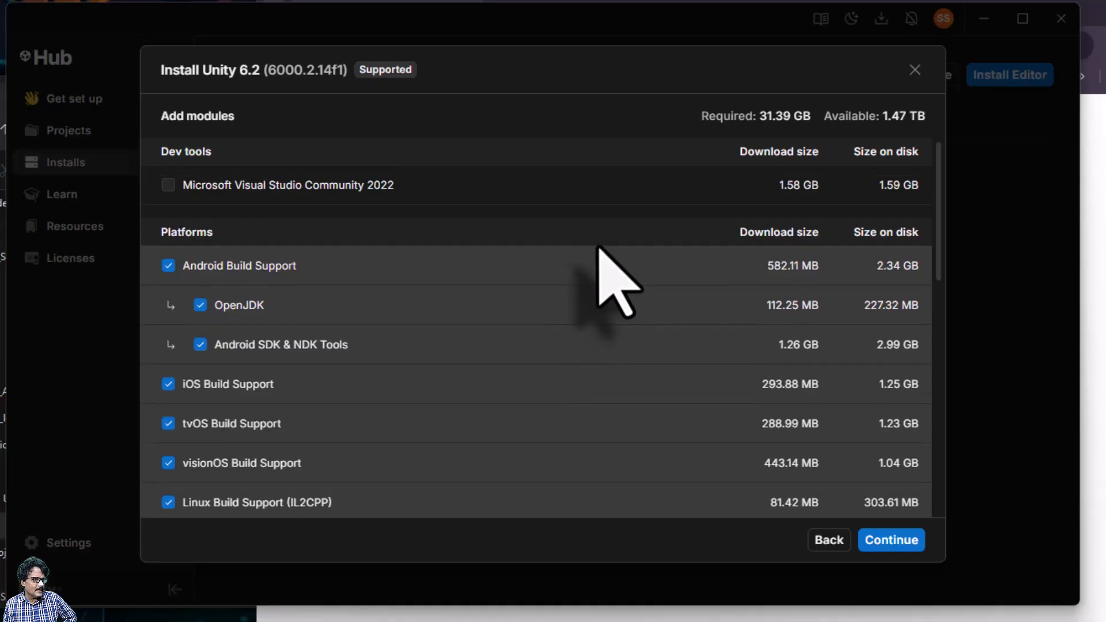
# Accept the Android SDK and NDK license terms and start the Unity 6.2 install
pyautogui.click(896, 542)
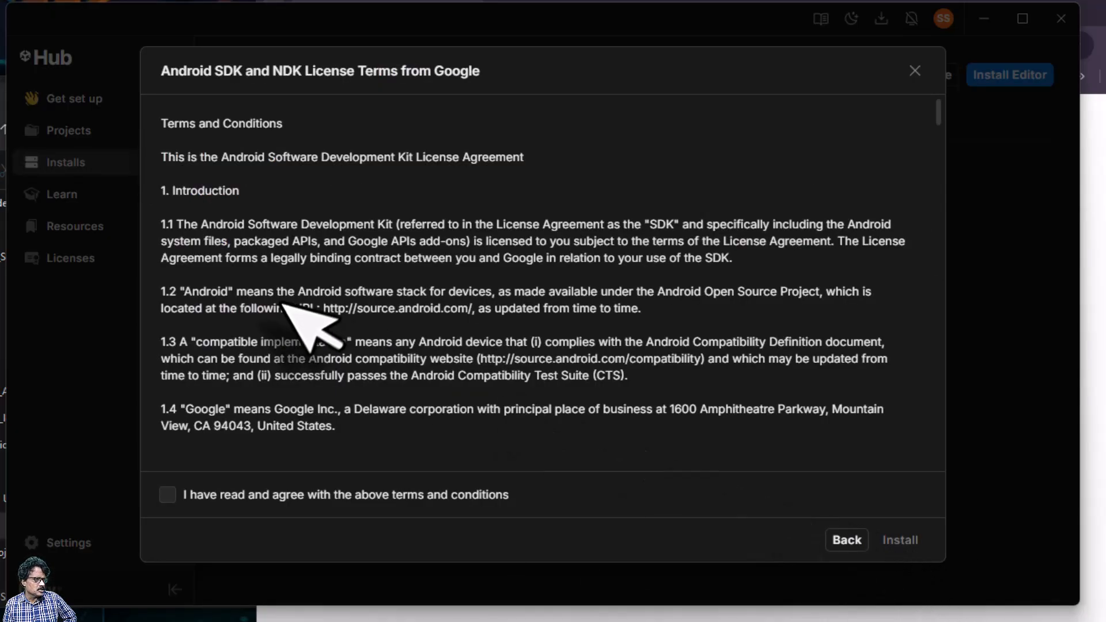
pyautogui.scroll(-4, 322, 317)
pyautogui.scroll(4, 360, 288)
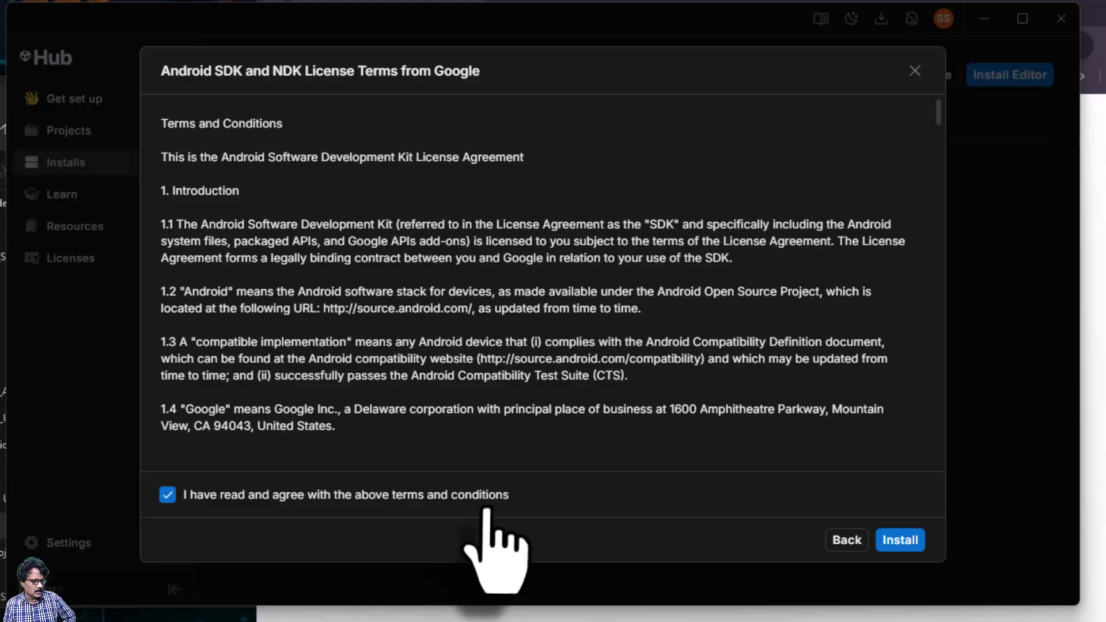
pyautogui.click(902, 543)
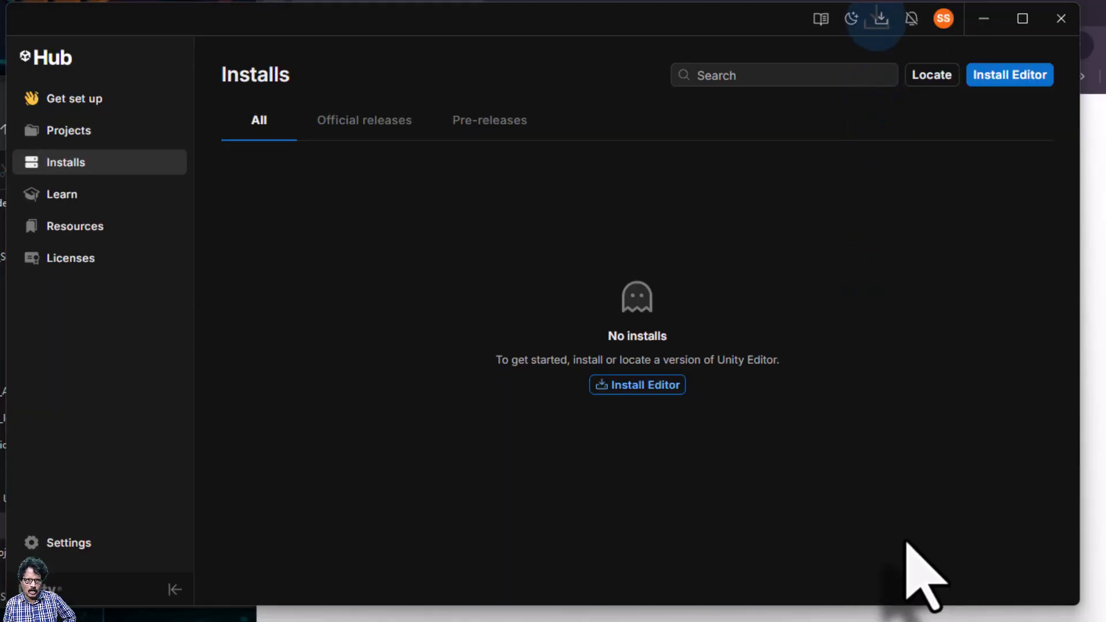
# Confirm Unity 6.2 finished installing and check its Android, iOS, Web and Windows modules
pyautogui.click(881, 19)
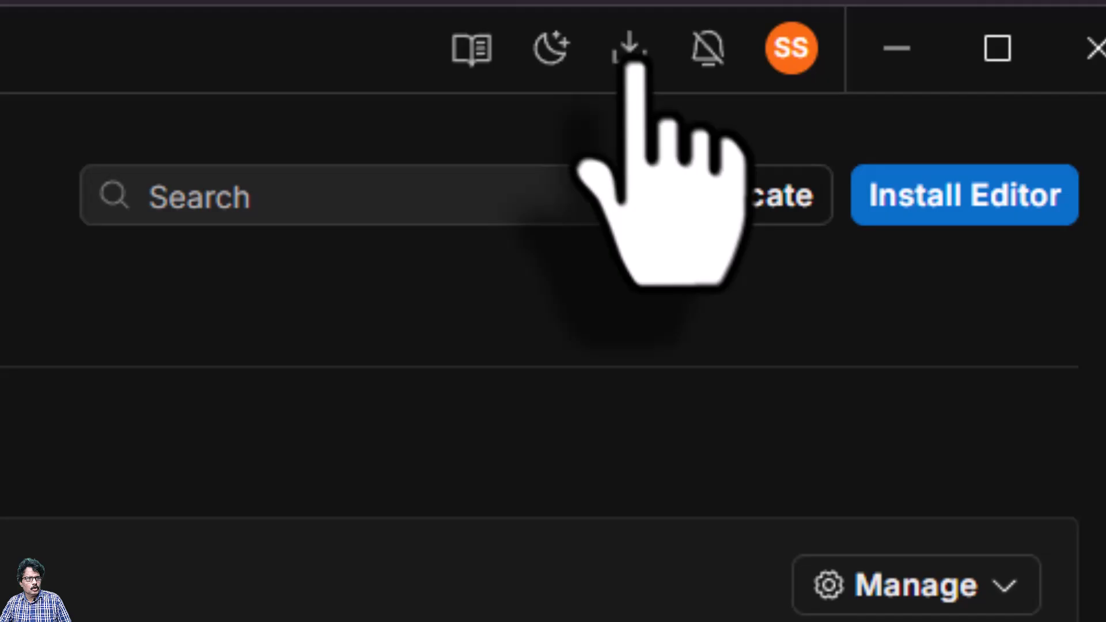
pyautogui.click(628, 50)
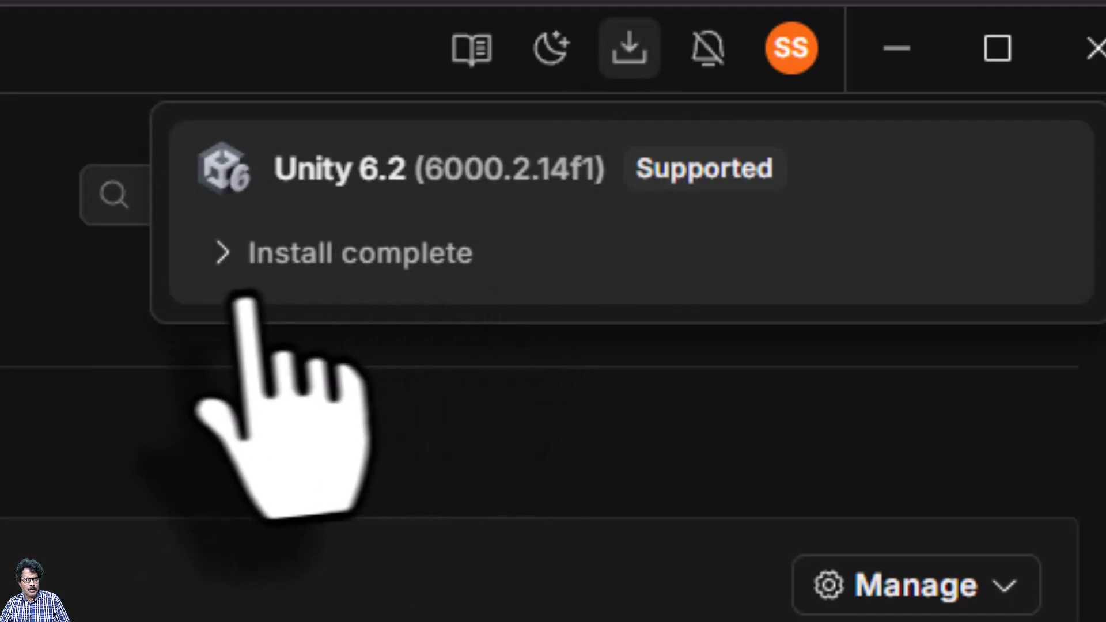
pyautogui.click(226, 256)
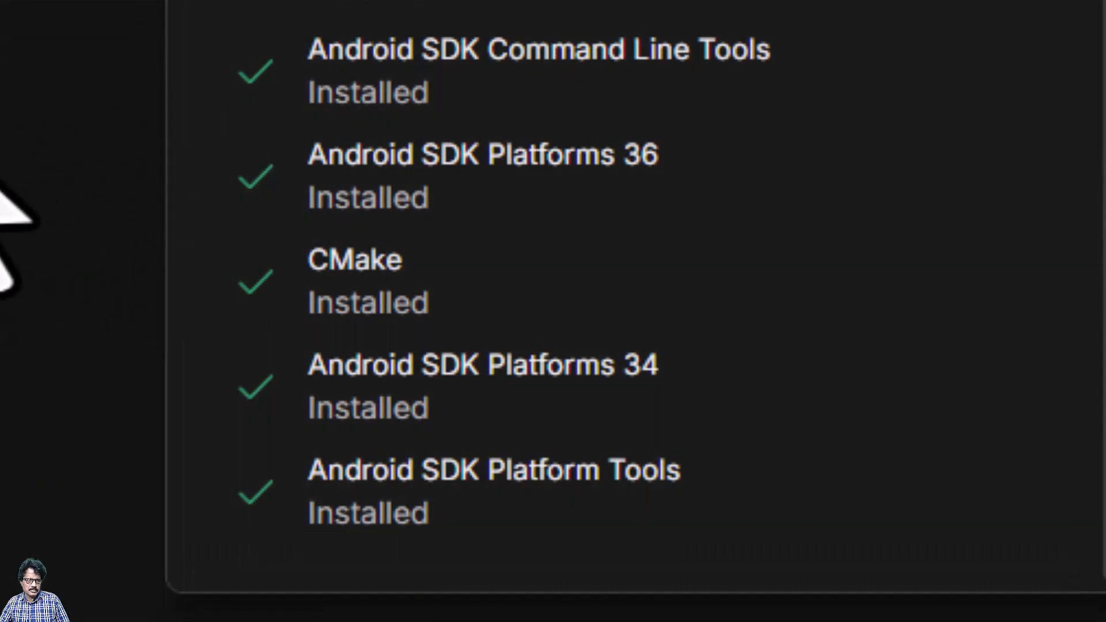
pyautogui.click(2, 181)
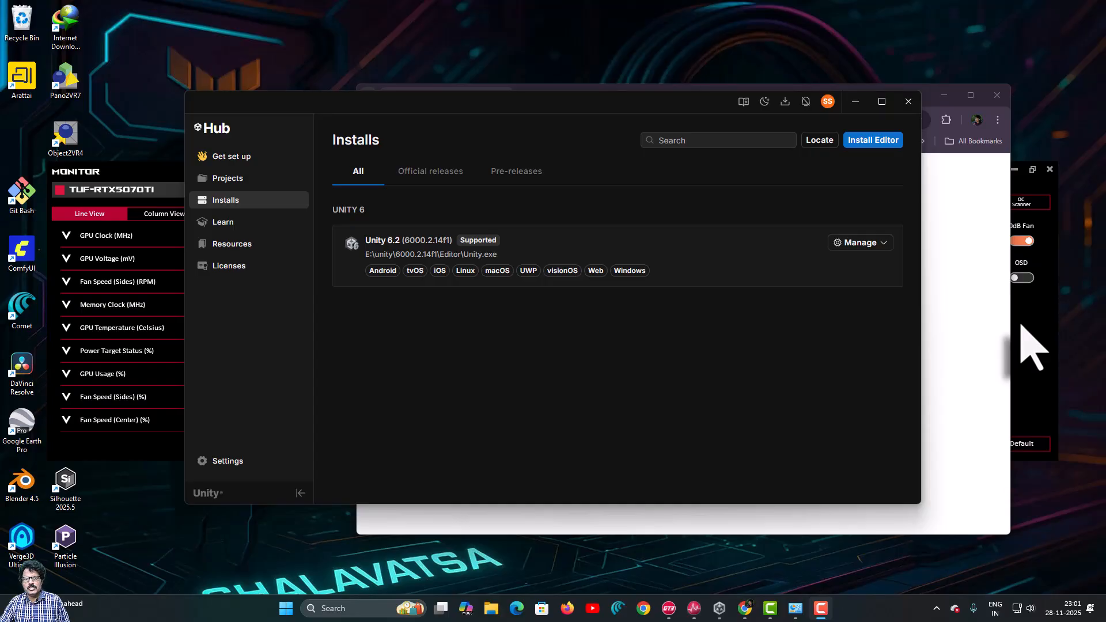
# Search Google for 'visual studio code' and download VSCodeUserSetup-x64-1.106.3.exe from code.visualstudio.com
pyautogui.click(967, 207)
pyautogui.click(497, 113)
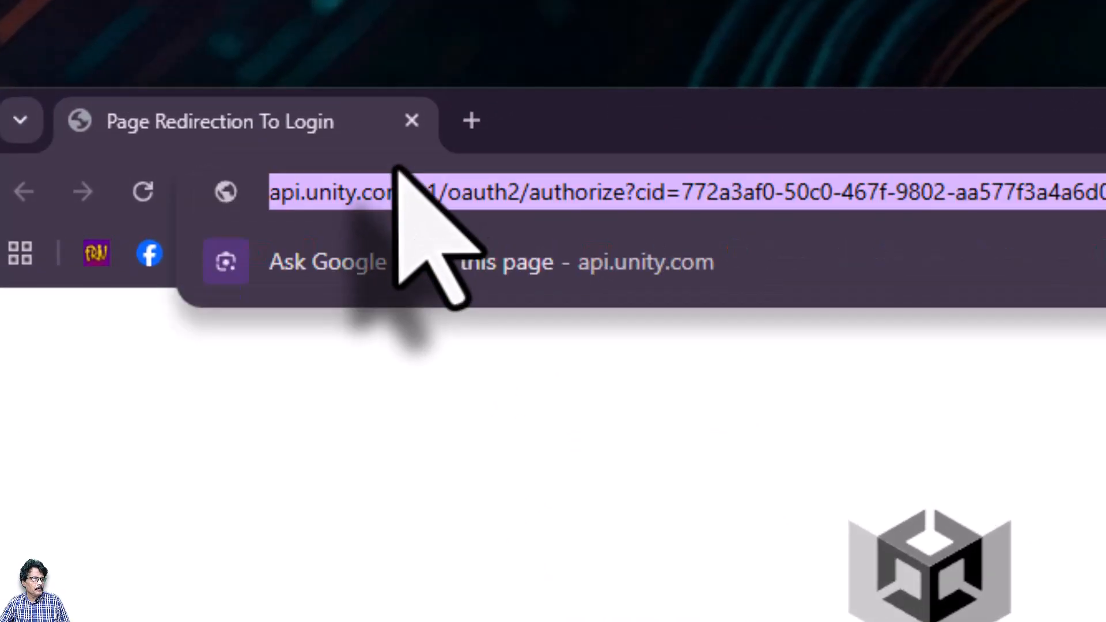
pyautogui.write('visual studio co')
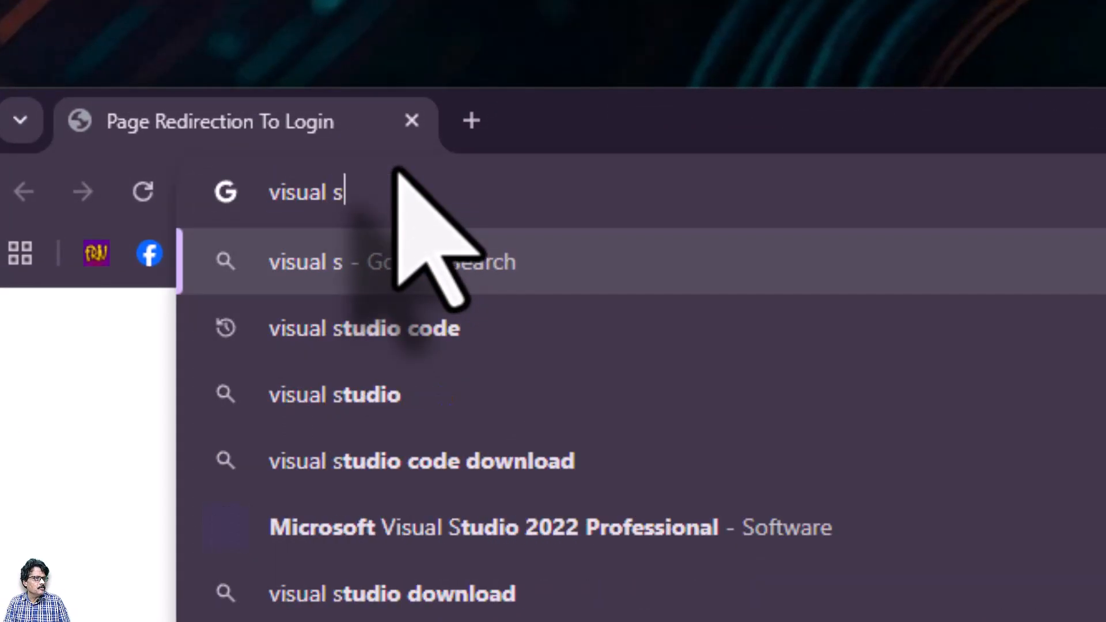
pyautogui.write('de')
pyautogui.press('Return')
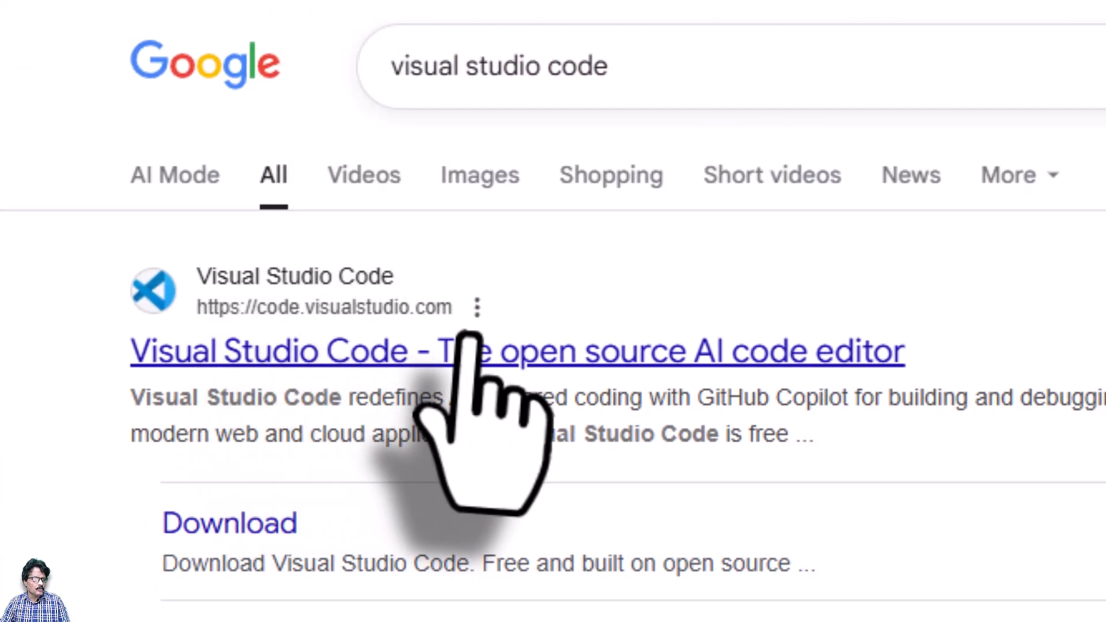
pyautogui.click(525, 359)
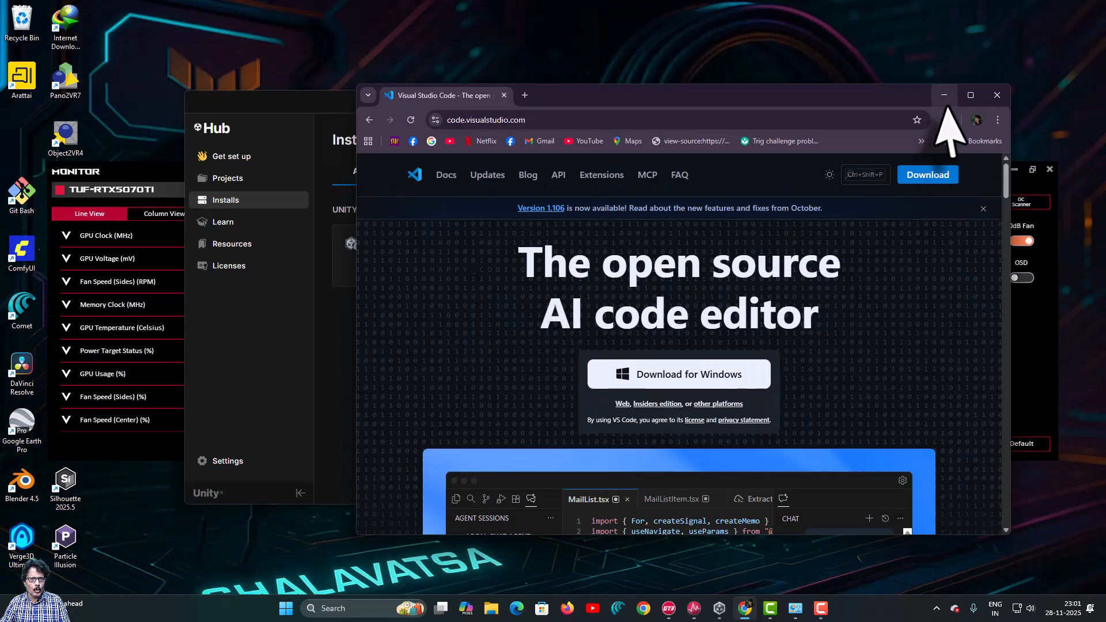
pyautogui.click(974, 108)
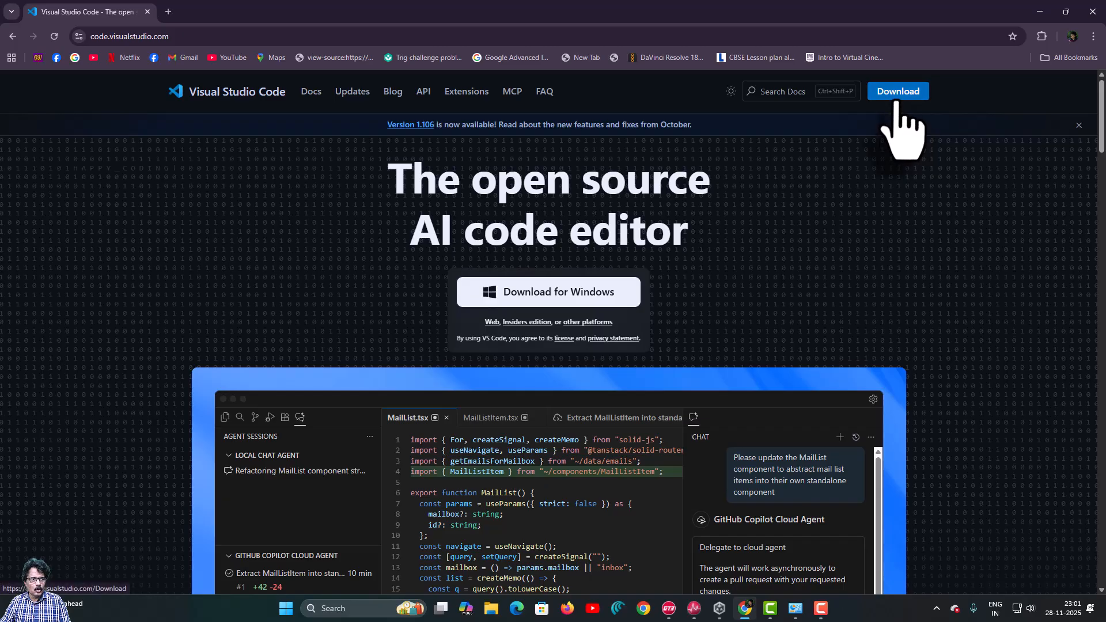
pyautogui.click(562, 297)
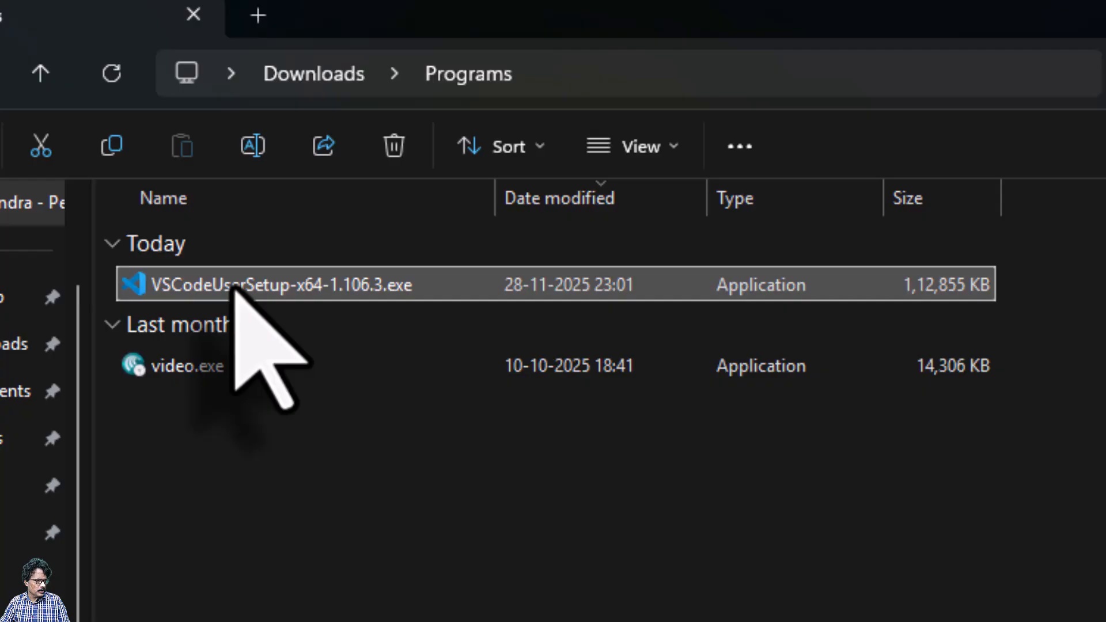
# Install VS Code with default folders and Open with Code enabled, then launch it
pyautogui.doubleClick(236, 290)
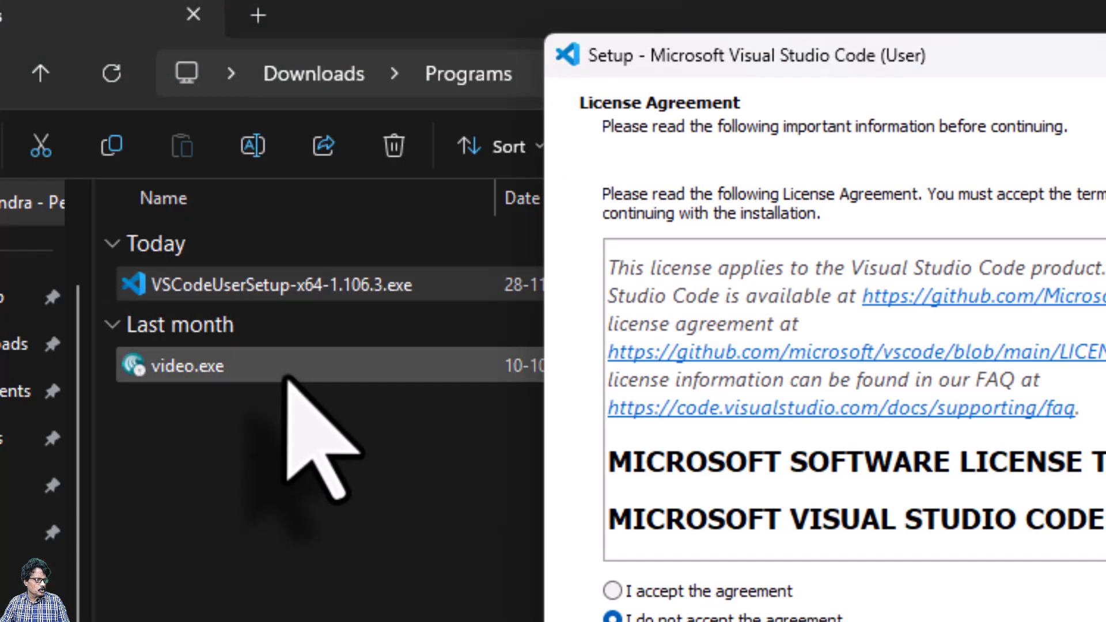
pyautogui.click(720, 598)
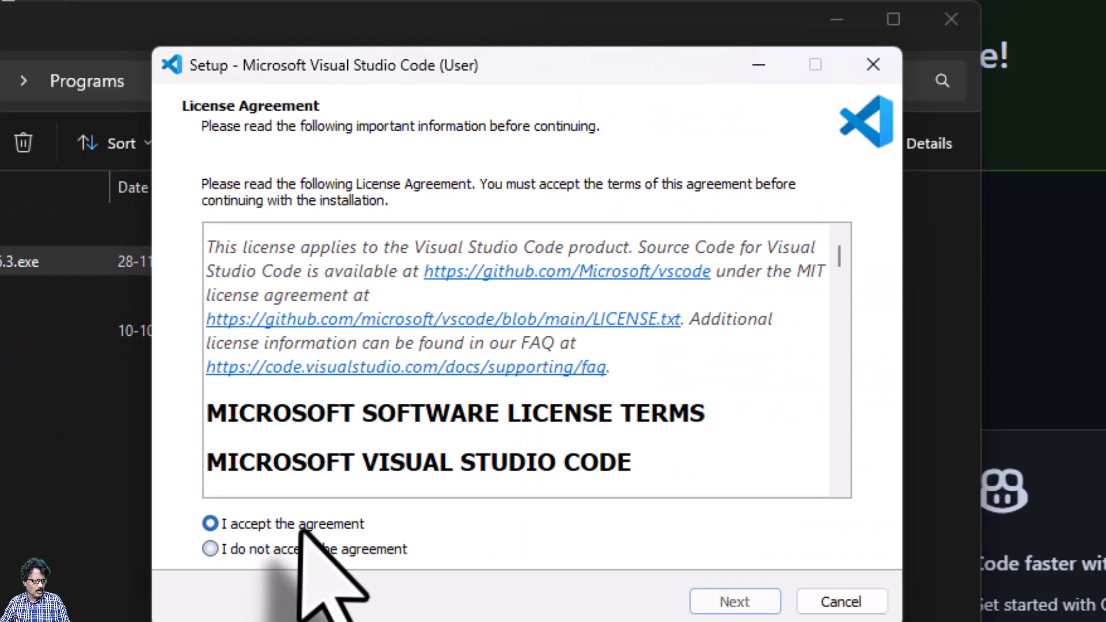
pyautogui.click(735, 602)
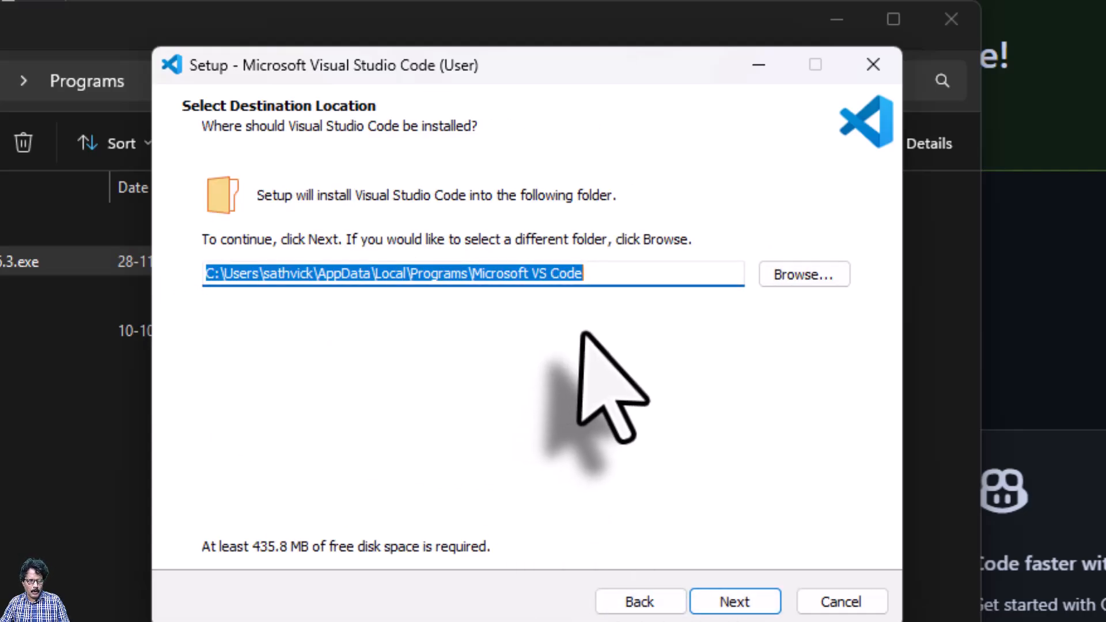
pyautogui.click(729, 605)
pyautogui.click(727, 605)
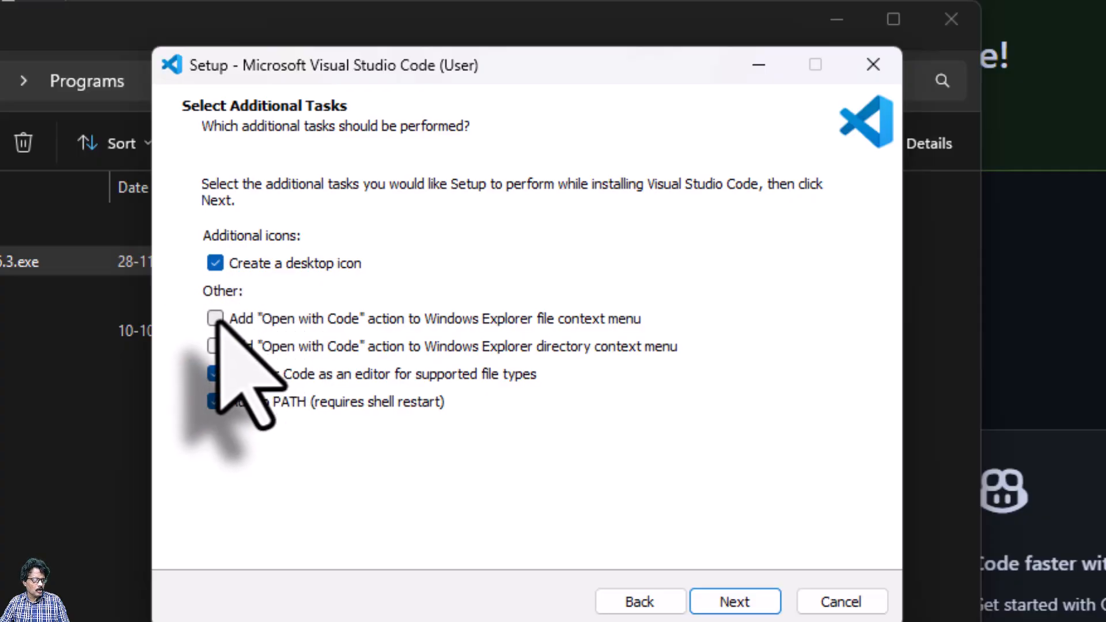
pyautogui.click(215, 347)
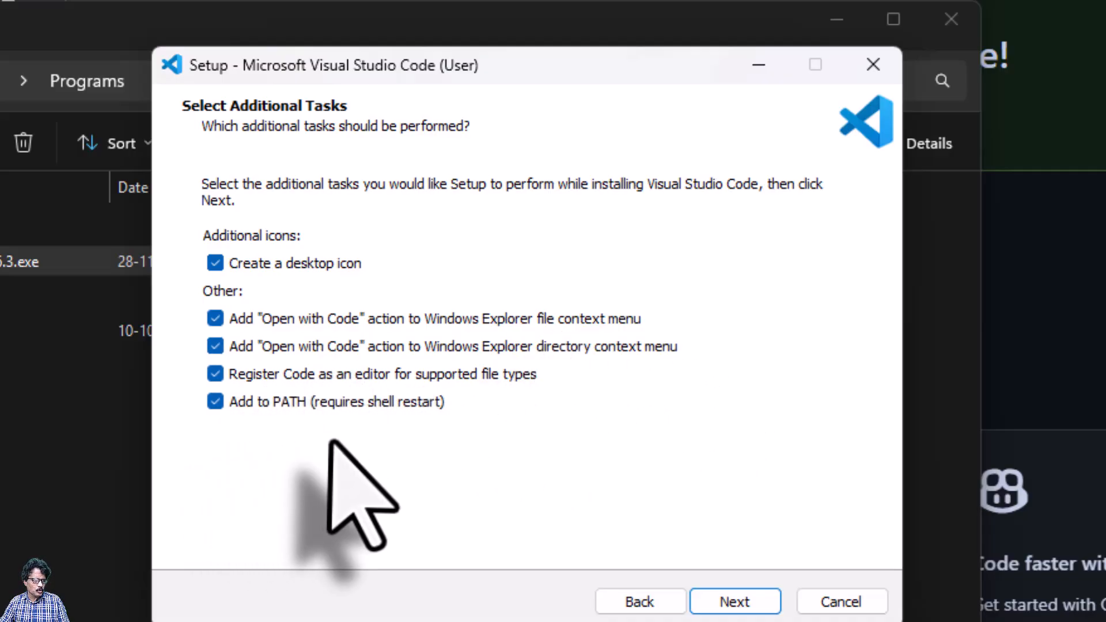
pyautogui.click(703, 602)
pyautogui.click(715, 601)
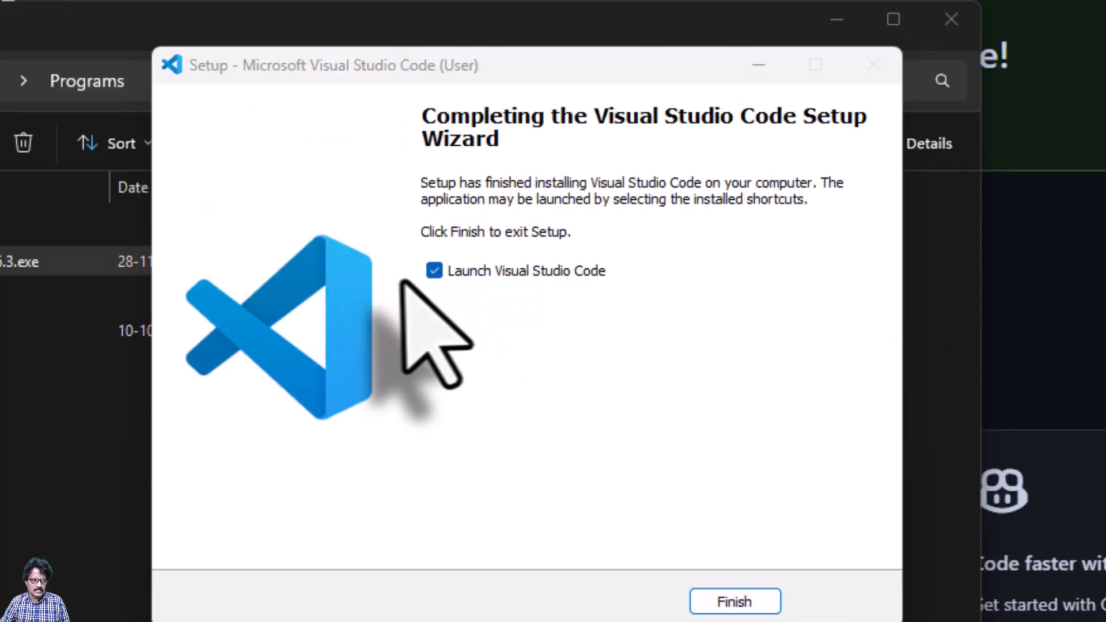
pyautogui.click(749, 604)
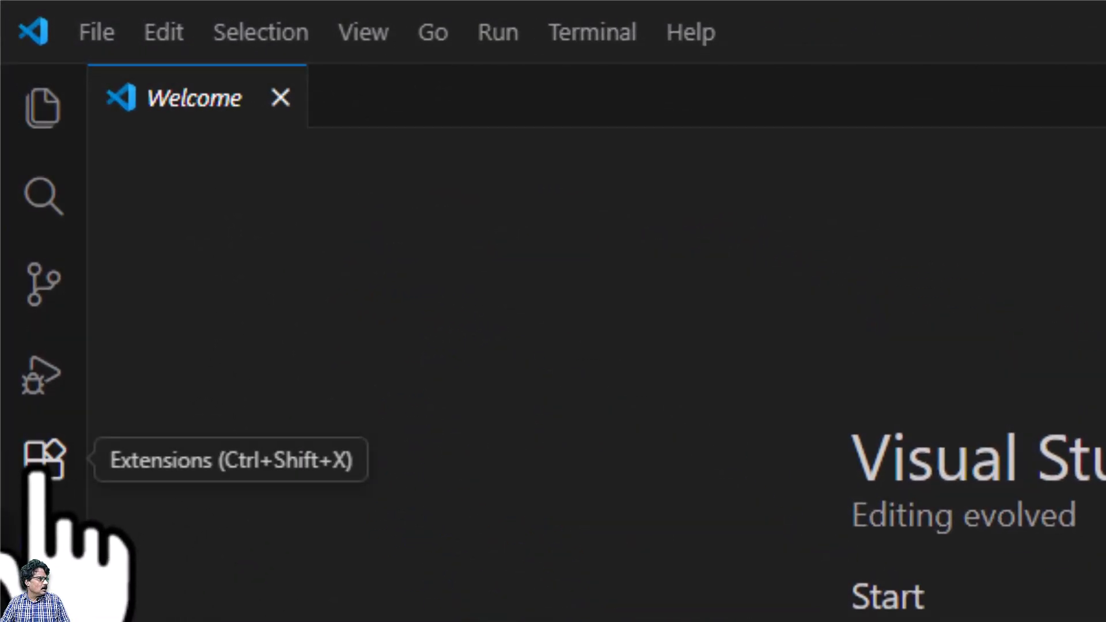
# Search extensions for 'unity' and install the Unity and Unity Tools extensions, trusting the publishers
pyautogui.click(40, 464)
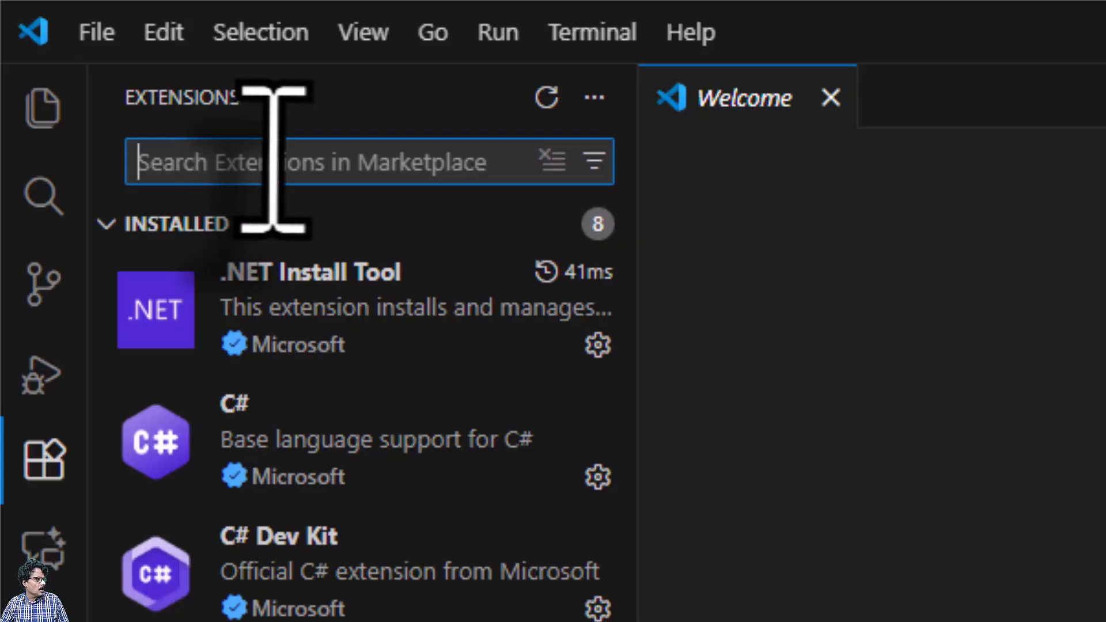
pyautogui.write('uni')
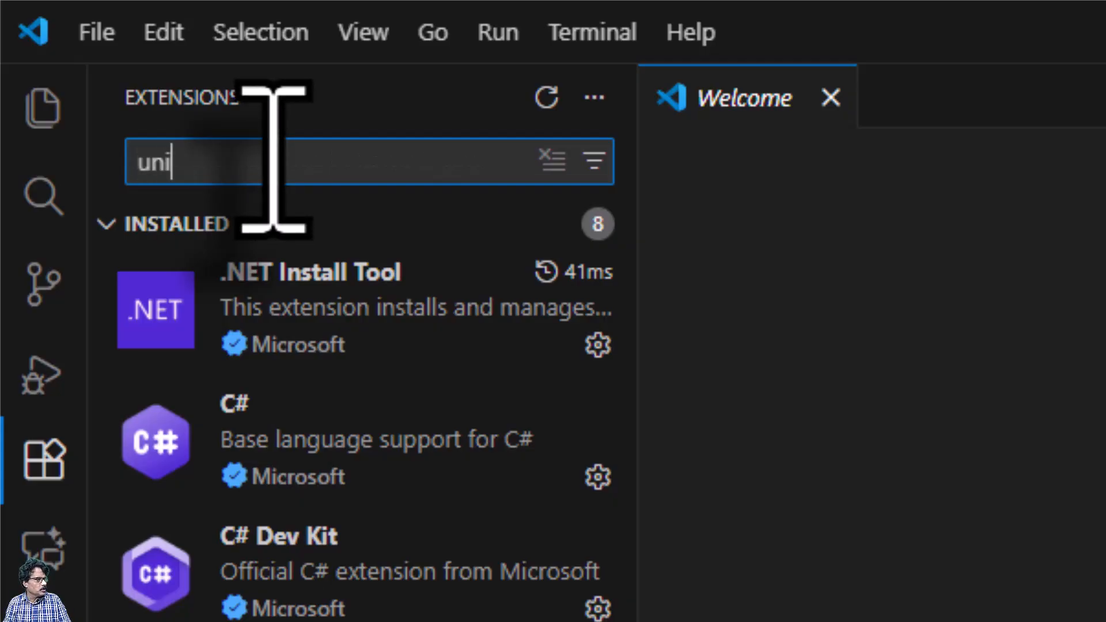
pyautogui.write('ty')
pyautogui.click(299, 271)
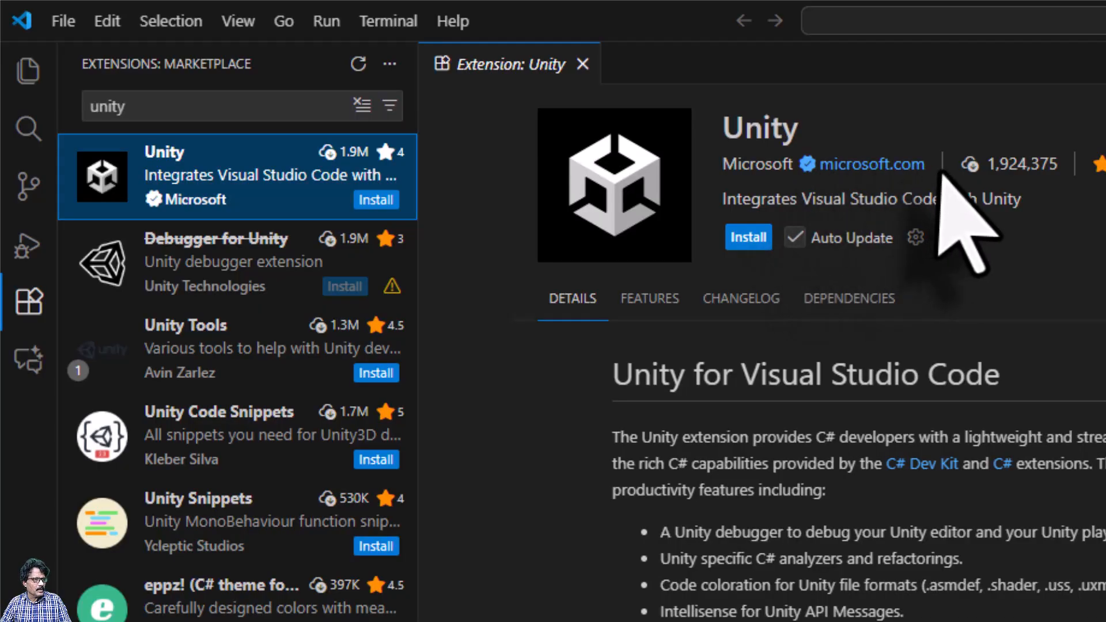
pyautogui.click(748, 237)
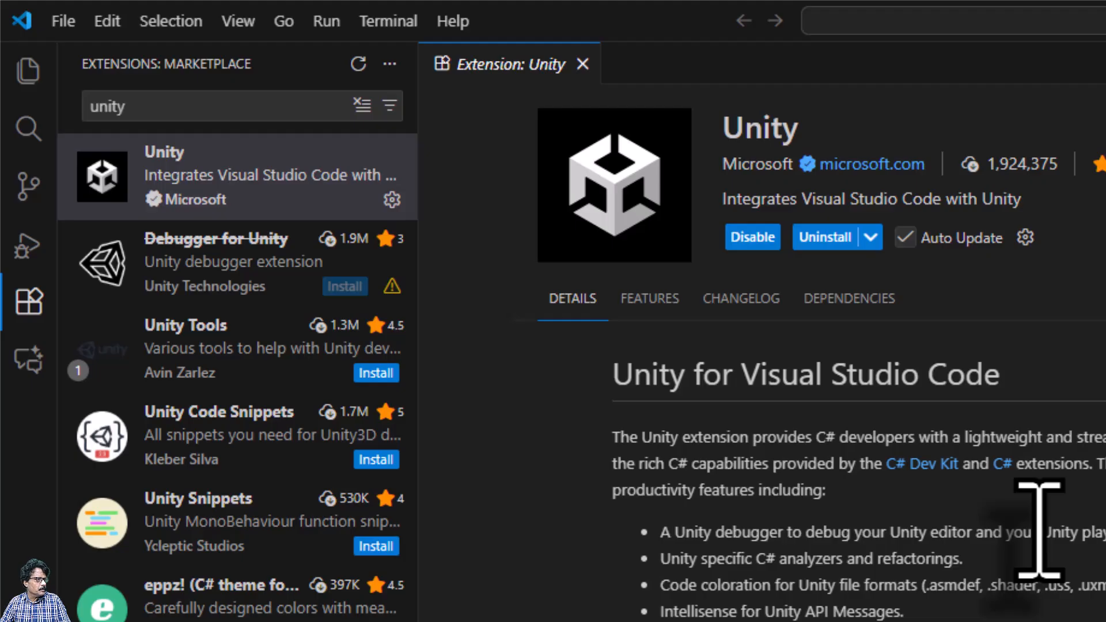
pyautogui.click(203, 345)
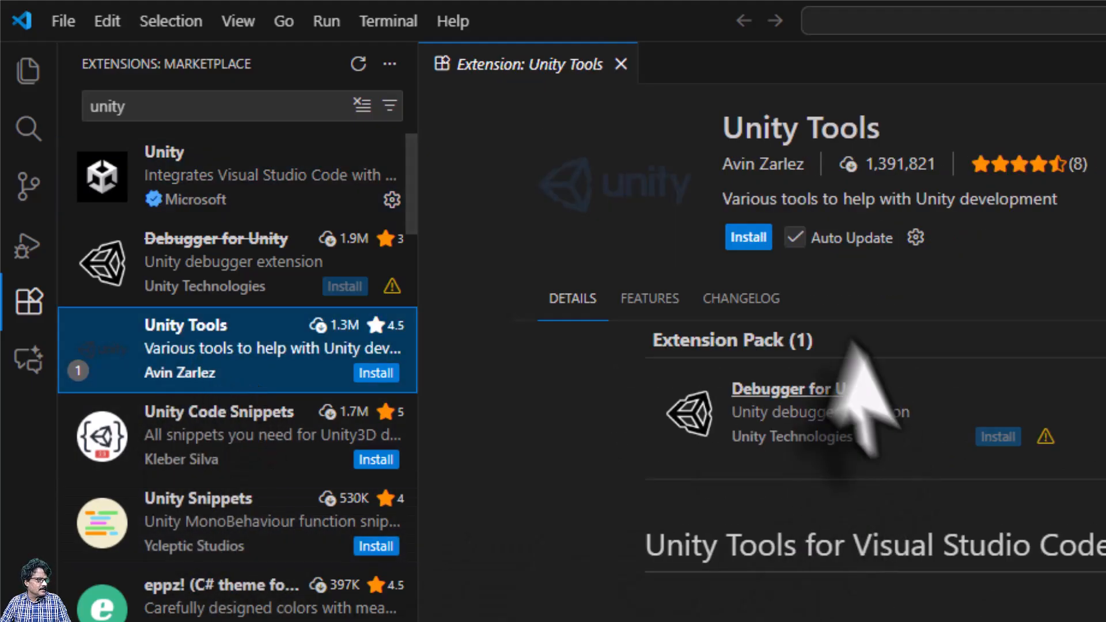
pyautogui.click(747, 238)
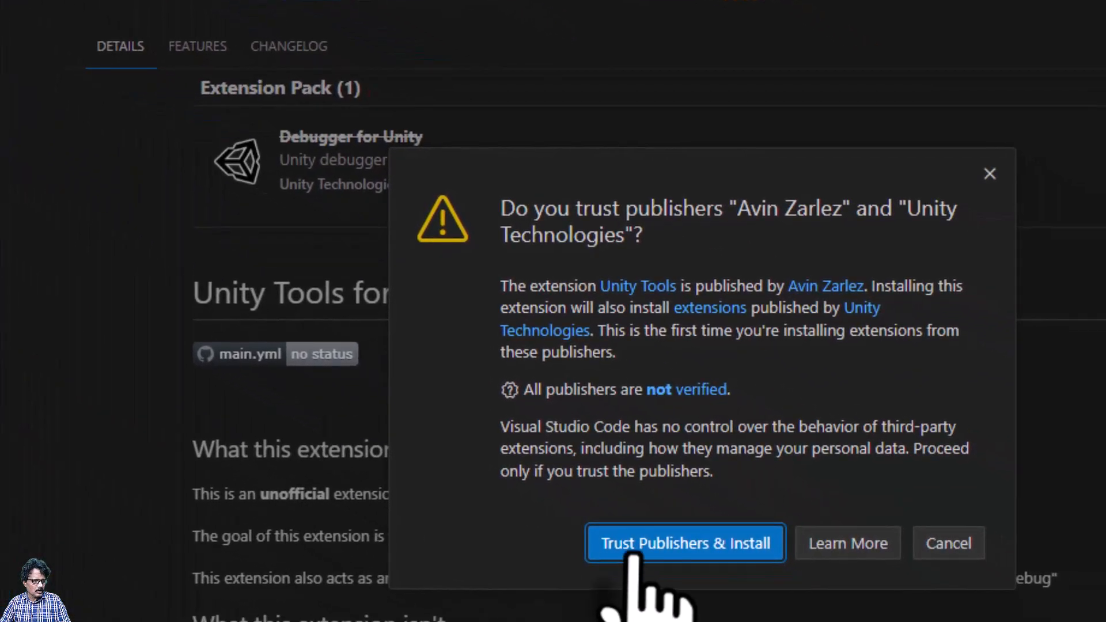
pyautogui.click(633, 553)
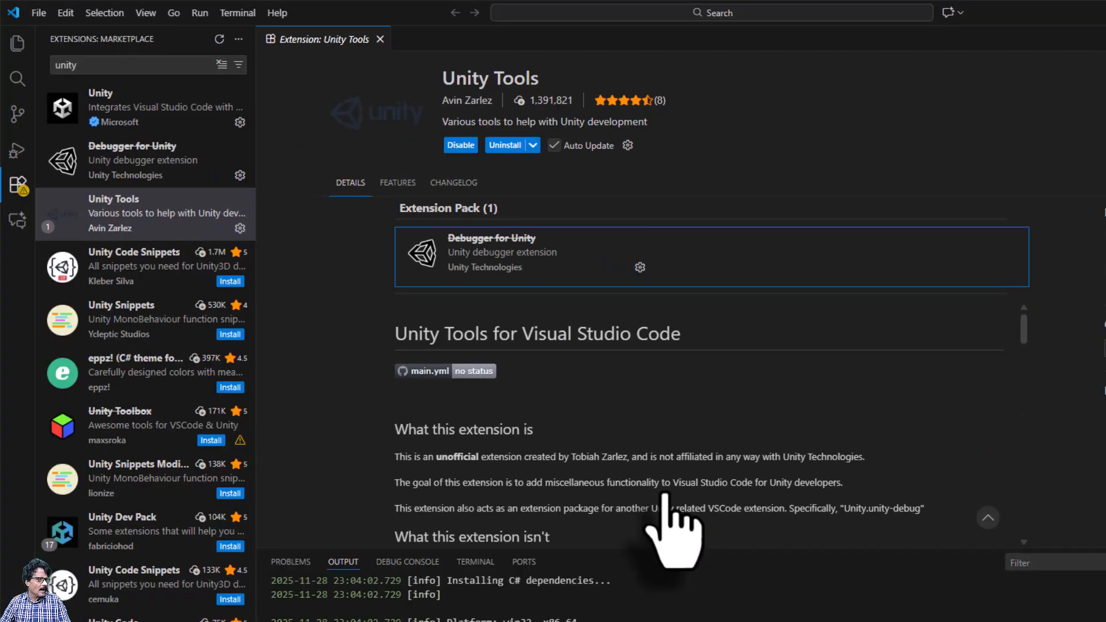
# Install the Unity Code Snippets extension, then close its details page and VS Code
pyautogui.click(126, 274)
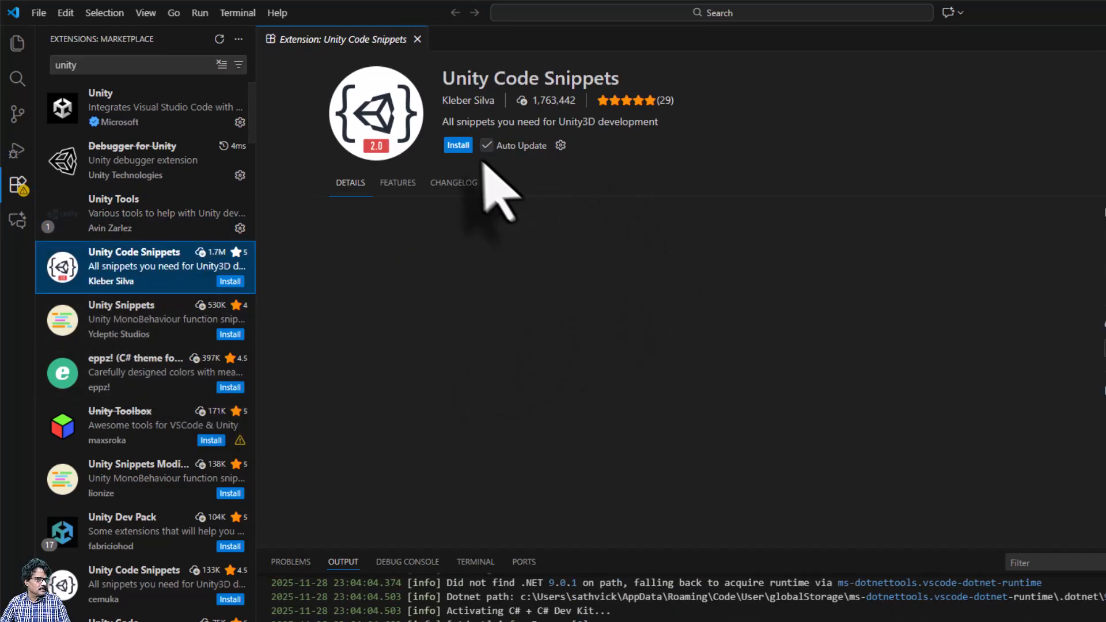
pyautogui.click(457, 146)
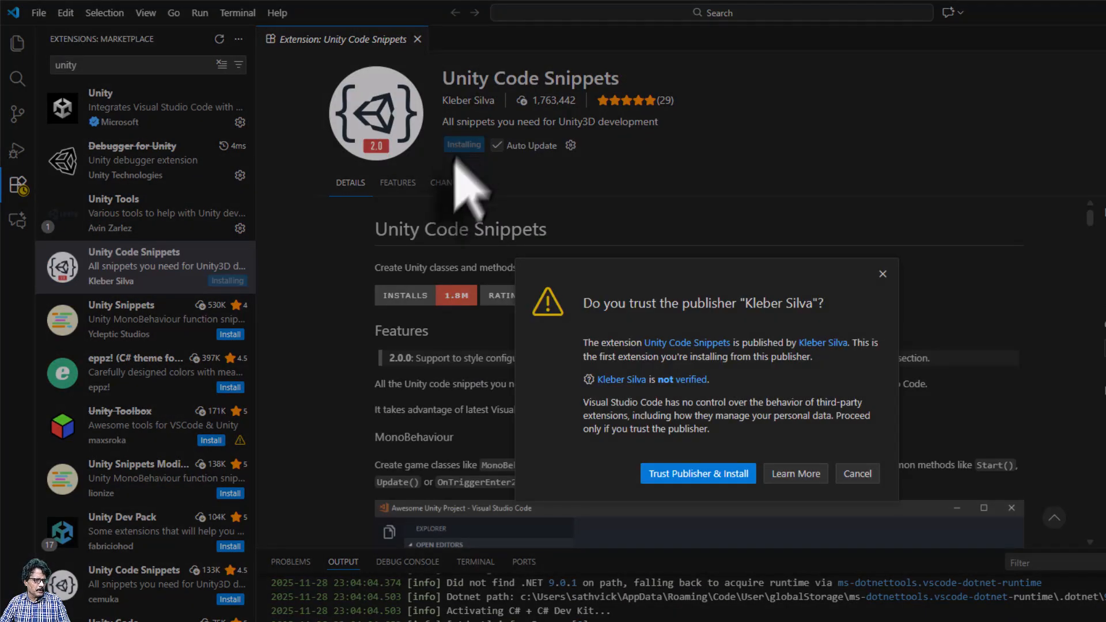
pyautogui.click(685, 474)
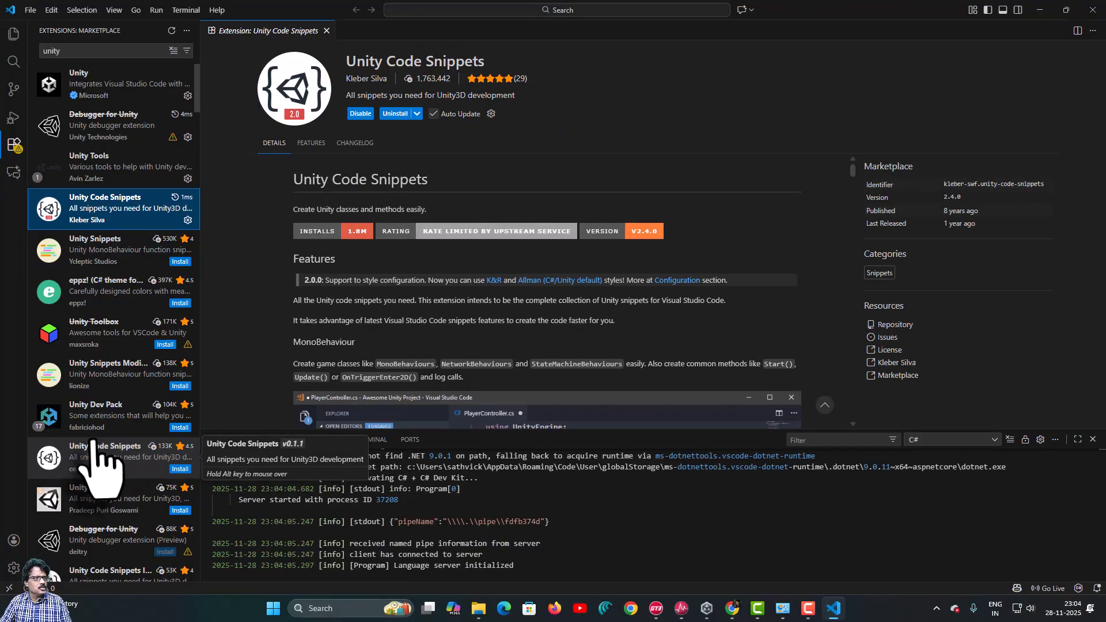
pyautogui.click(327, 31)
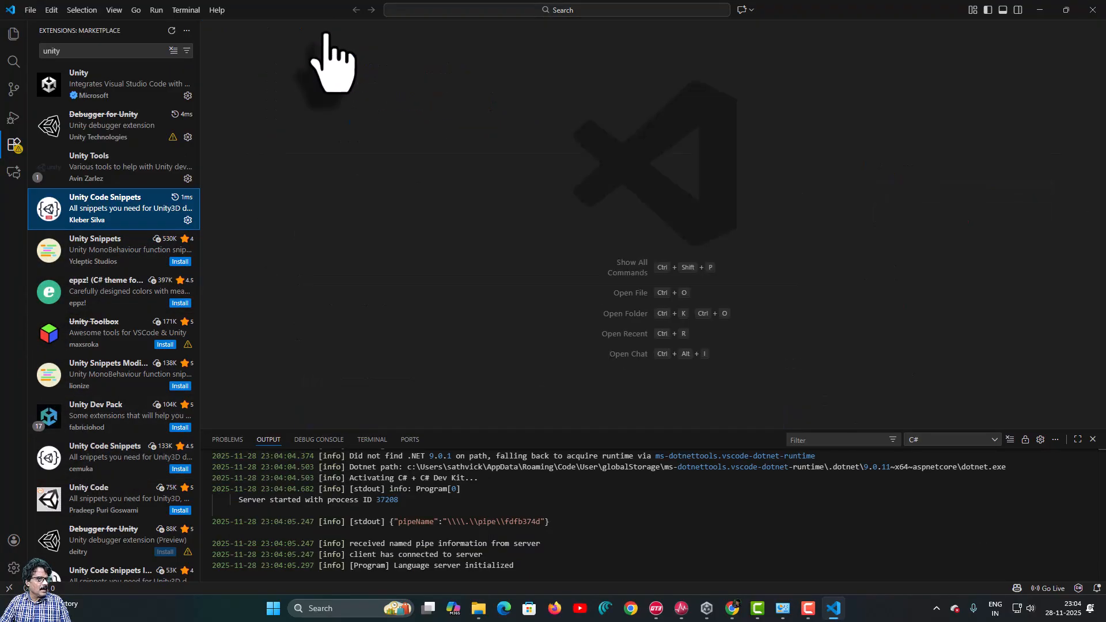
pyautogui.click(1092, 10)
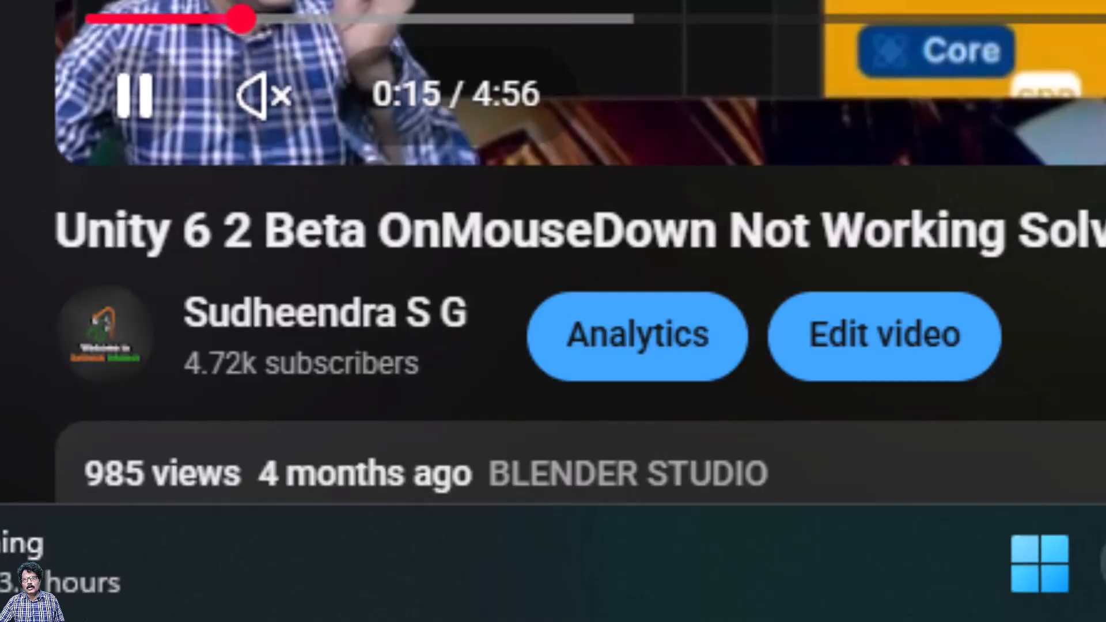
# Download unity_profile_contents.unitypackage from the Patreon post linked in the YouTube description, then show its folder
pyautogui.scroll(-3, 577, 288)
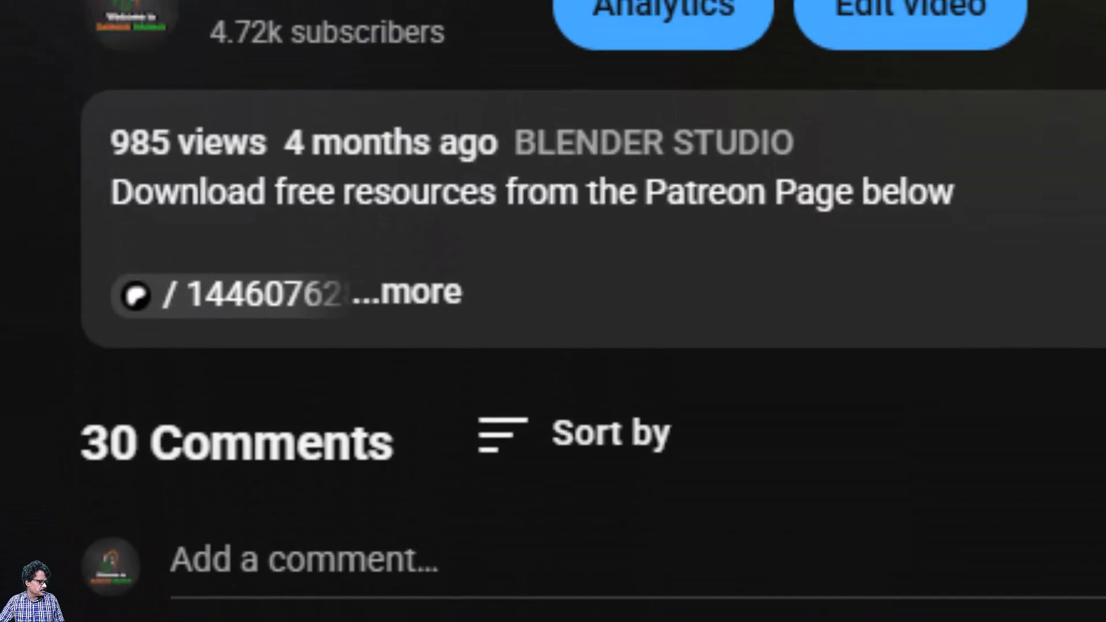
pyautogui.click(395, 375)
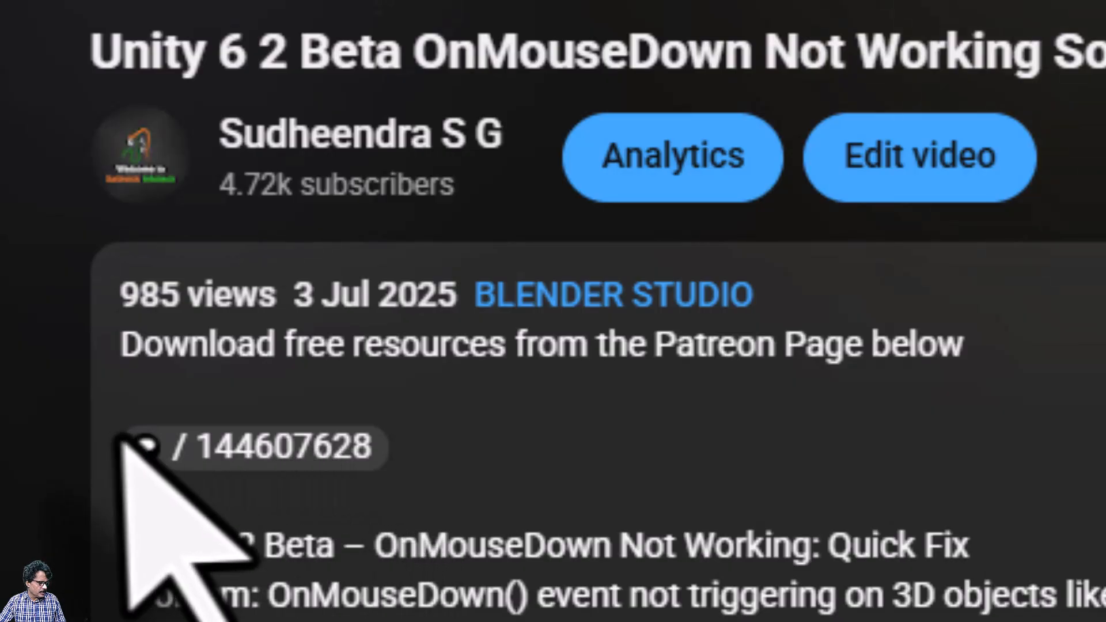
pyautogui.click(233, 450)
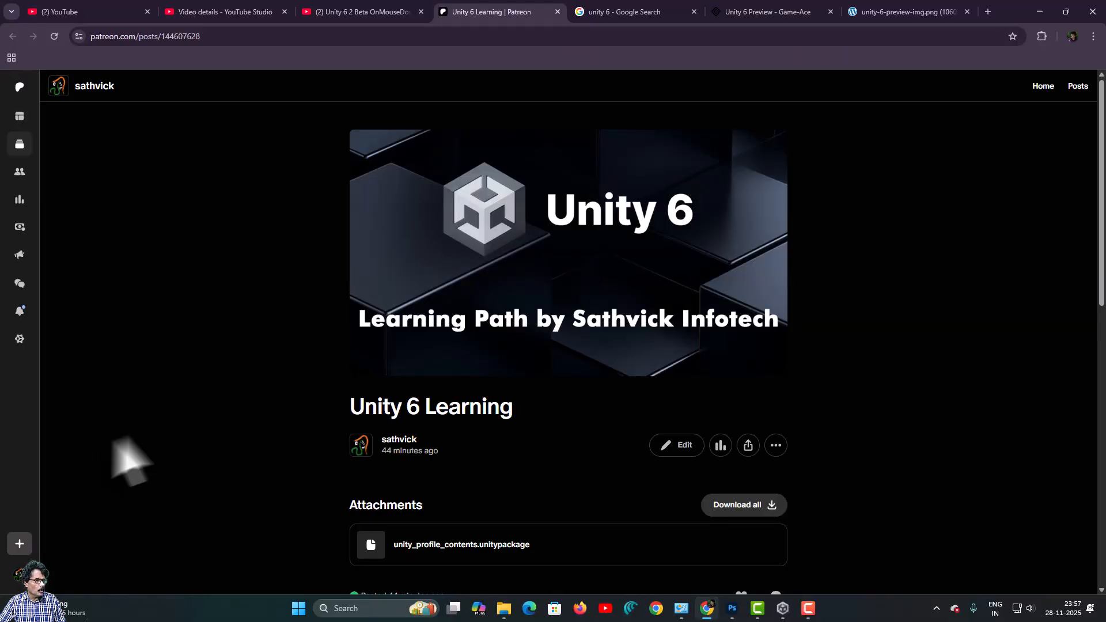
pyautogui.scroll(-2, 746, 323)
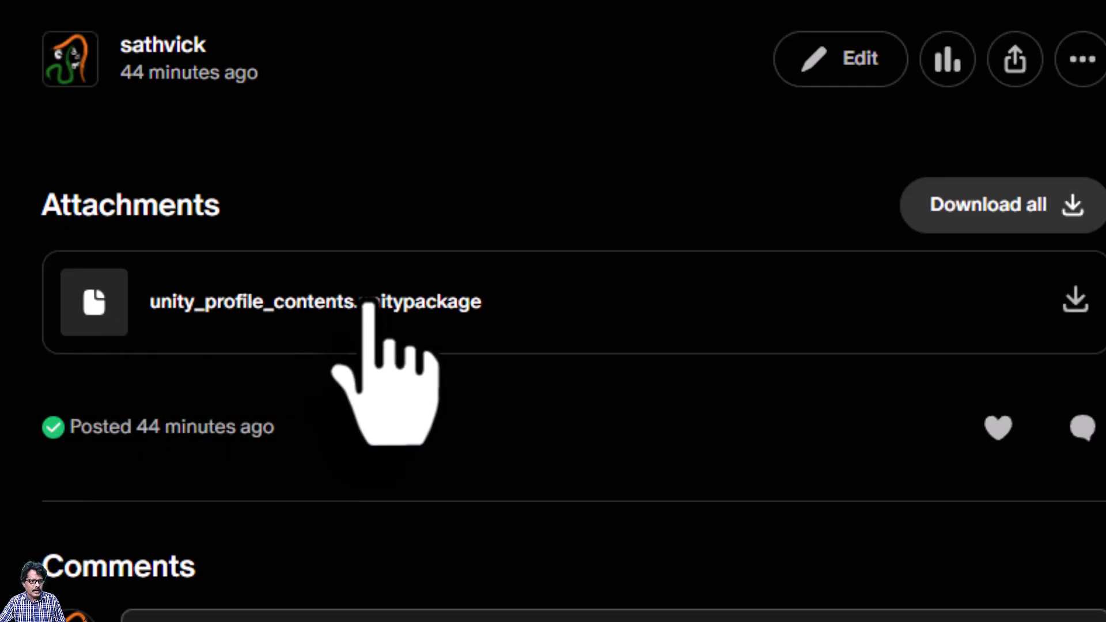
pyautogui.click(1075, 300)
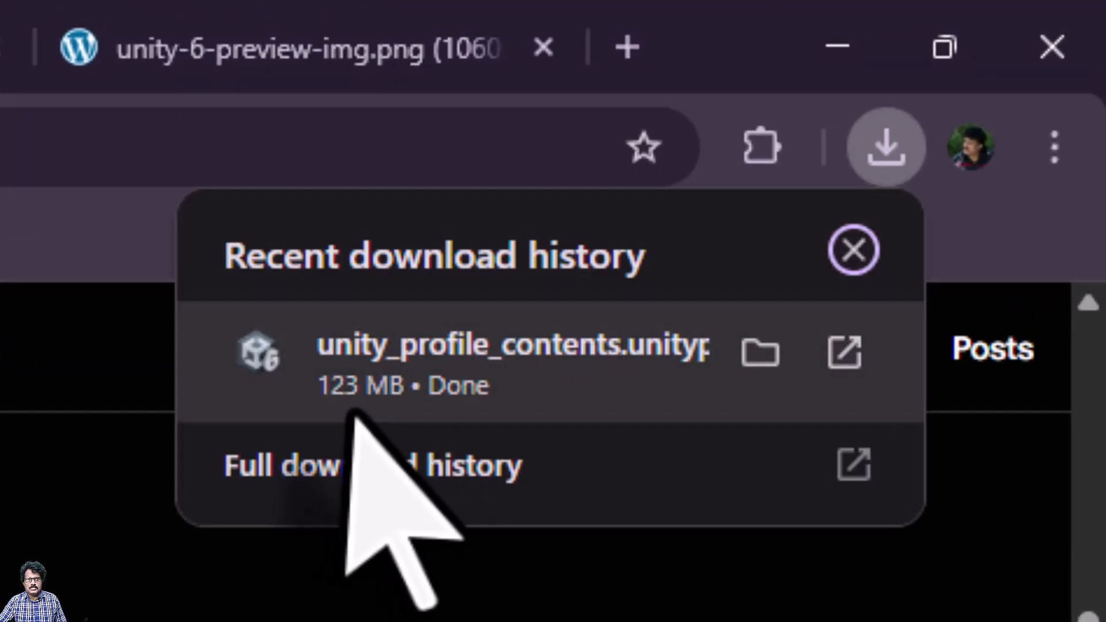
pyautogui.click(761, 353)
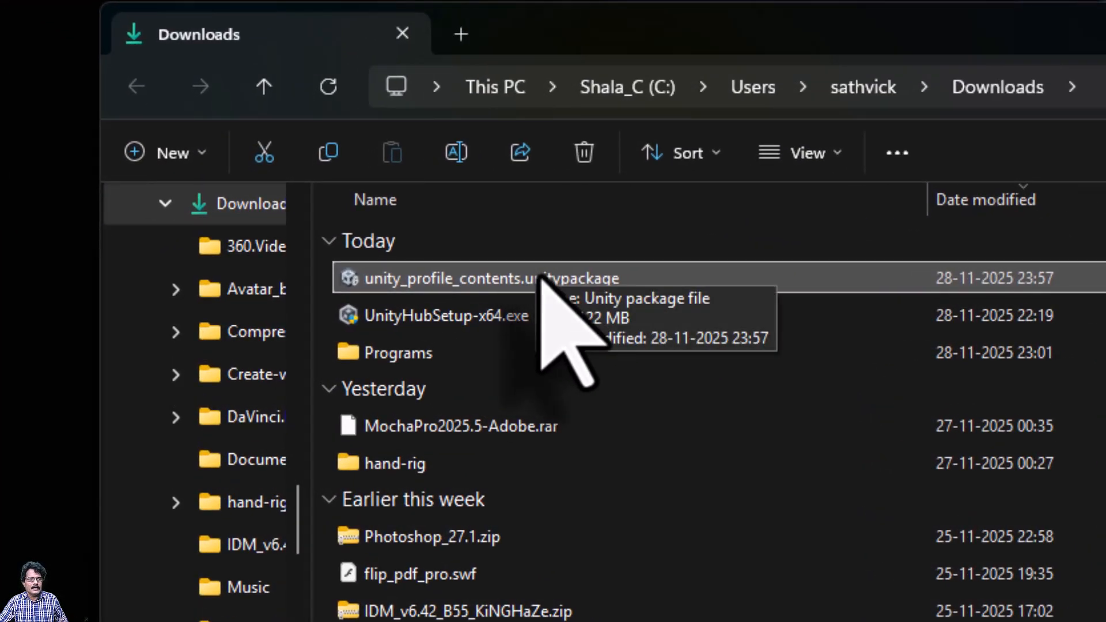
# Cut the unitypackage and create a new unity_profile folder on the Shala_H (H:) drive
pyautogui.rightClick(541, 279)
pyautogui.click(583, 298)
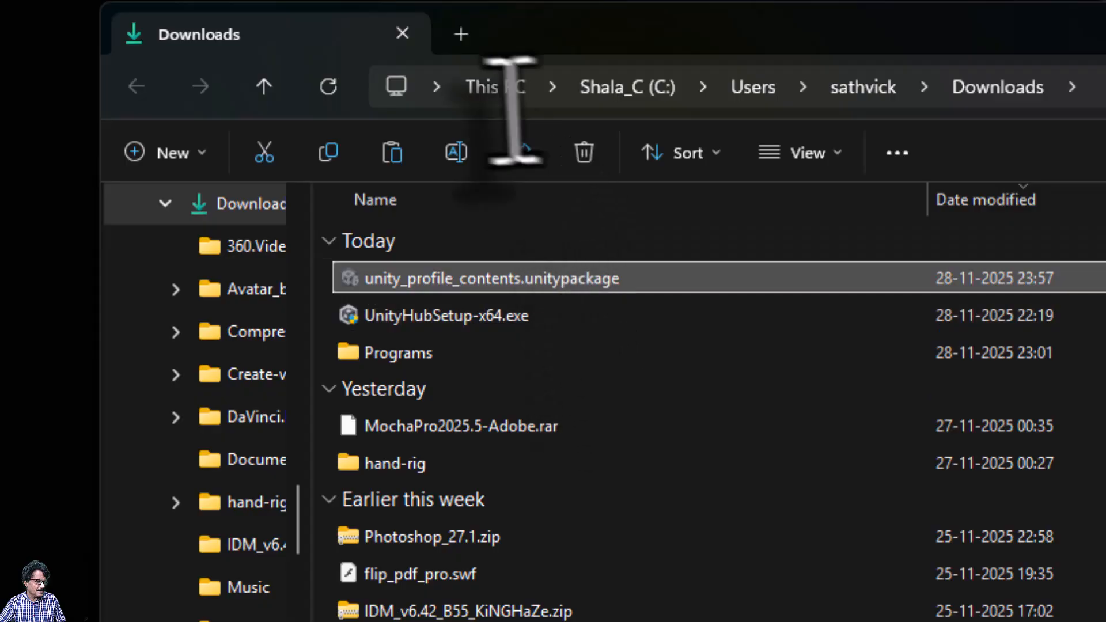
pyautogui.click(484, 88)
pyautogui.doubleClick(978, 346)
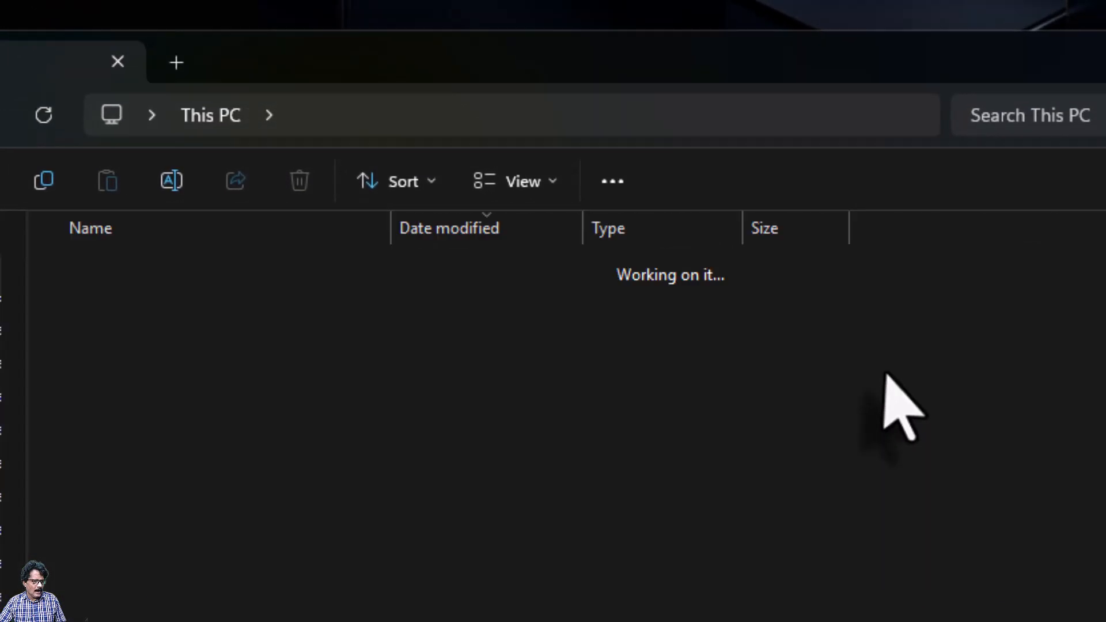
pyautogui.rightClick(972, 445)
pyautogui.moveTo(864, 340)
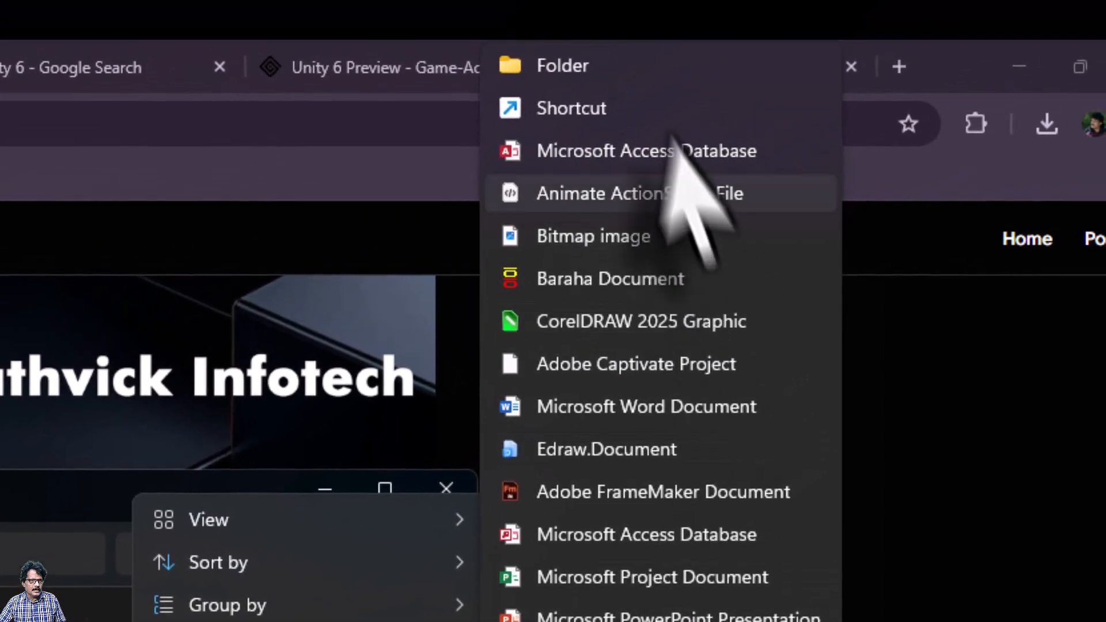
pyautogui.click(630, 71)
pyautogui.write('u')
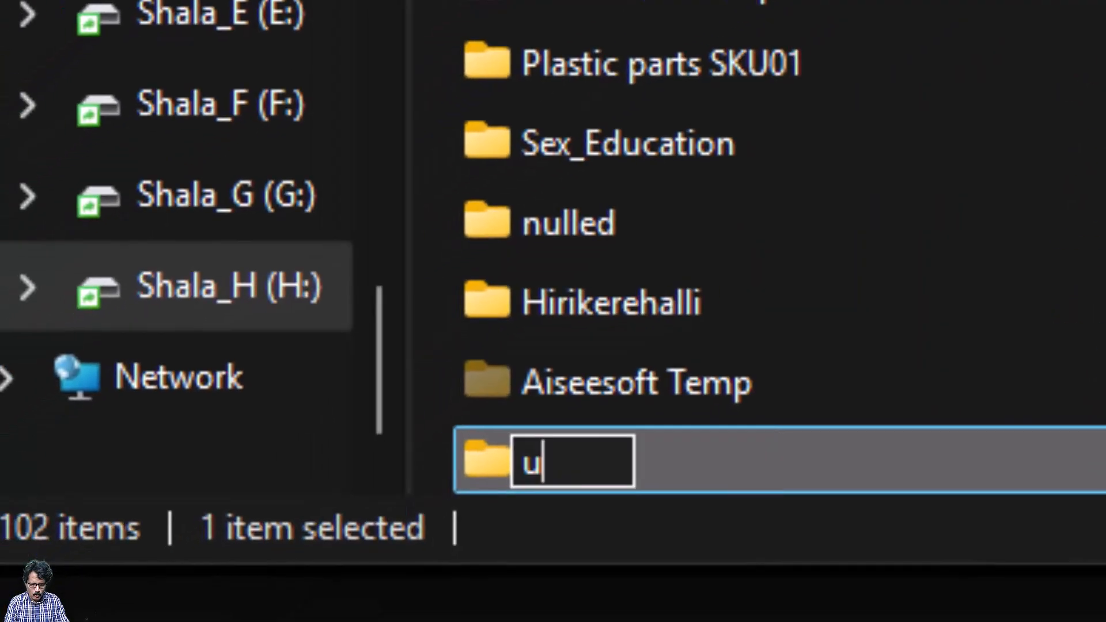
pyautogui.write('nity_profi')
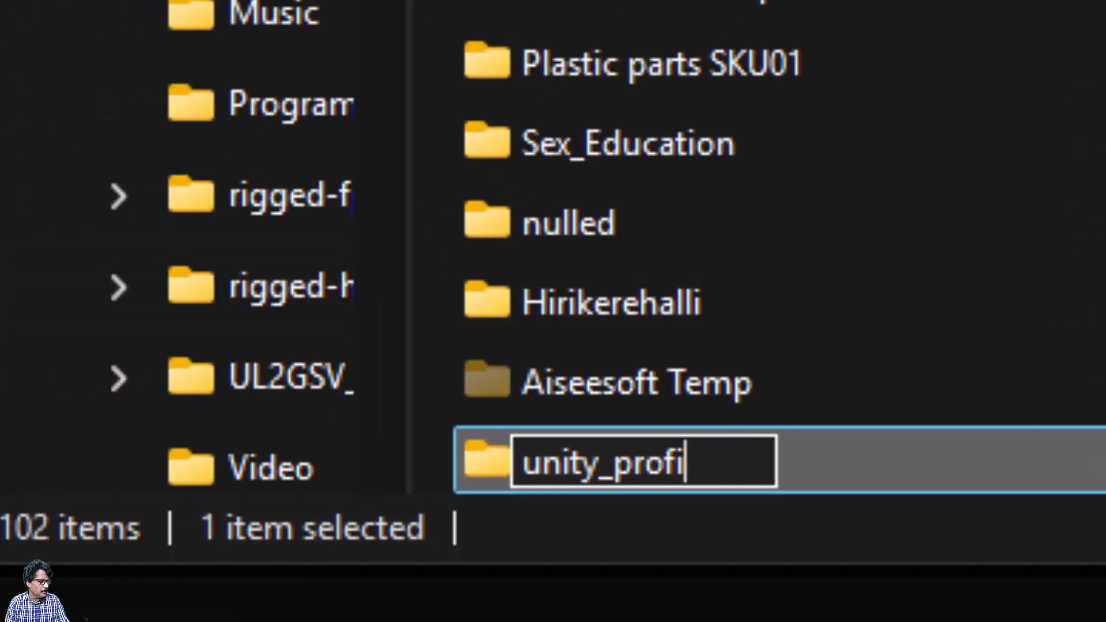
pyautogui.write('le')
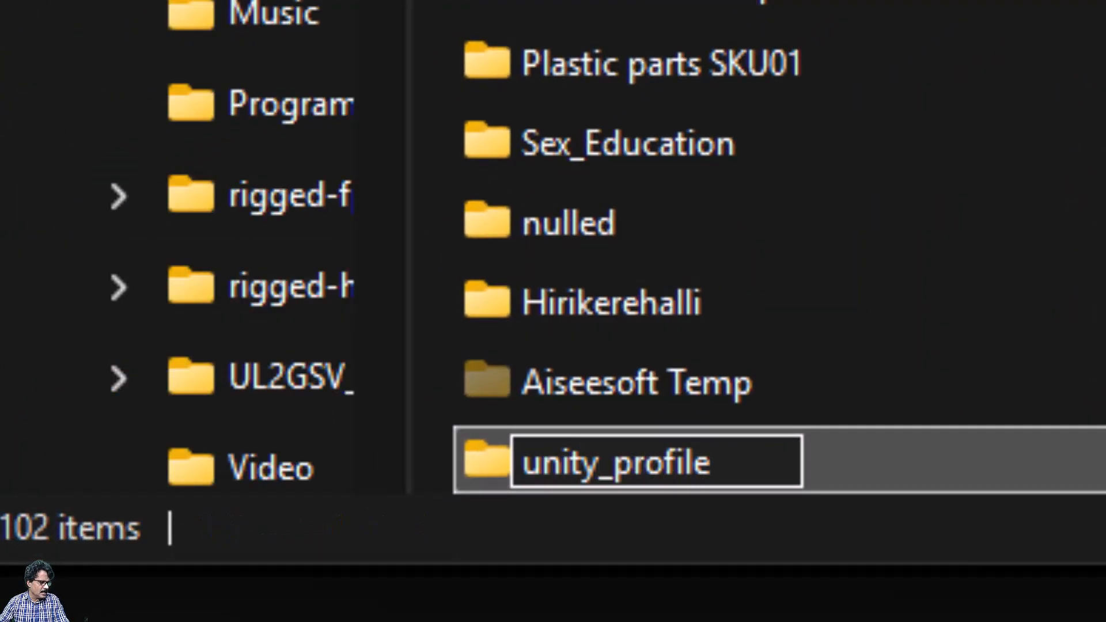
pyautogui.press('Return')
# Paste the package into the unity_profile folder
pyautogui.doubleClick(894, 455)
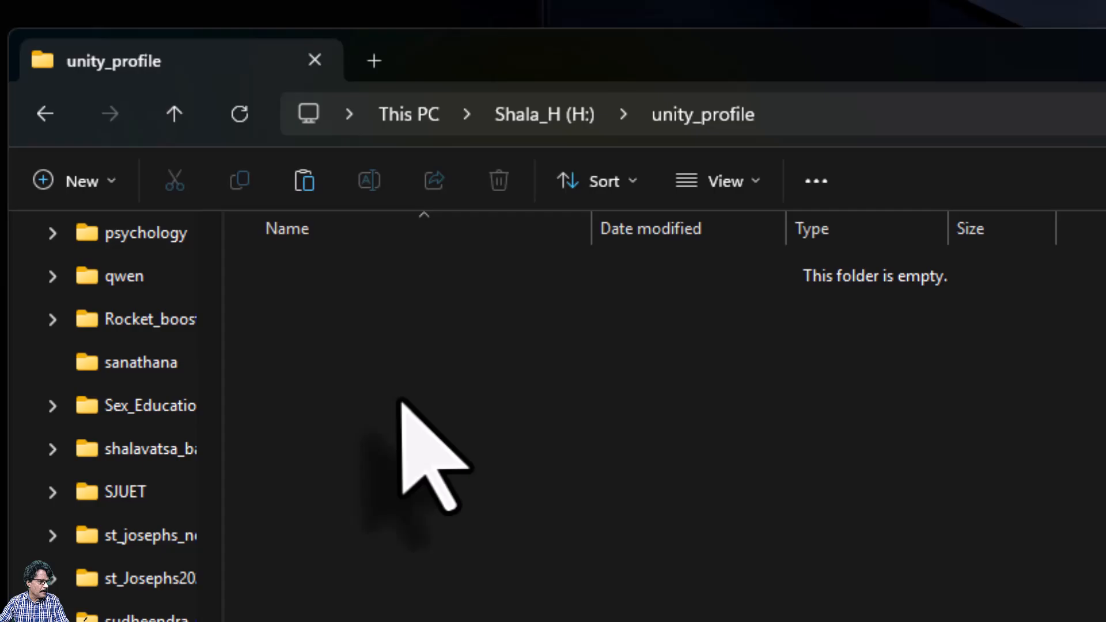
pyautogui.rightClick(401, 401)
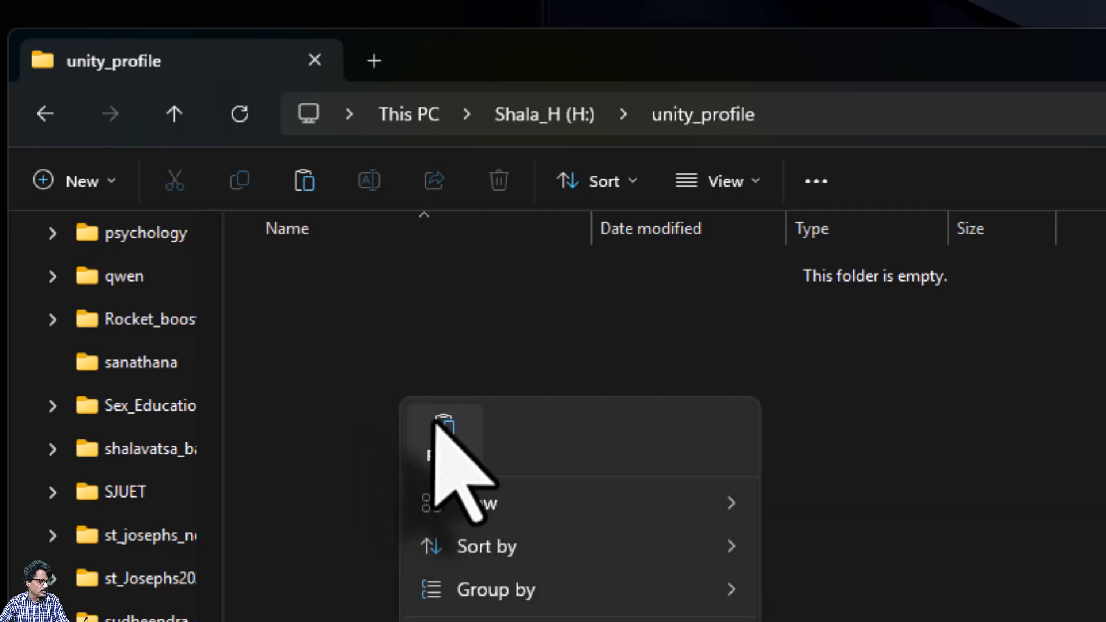
pyautogui.click(438, 419)
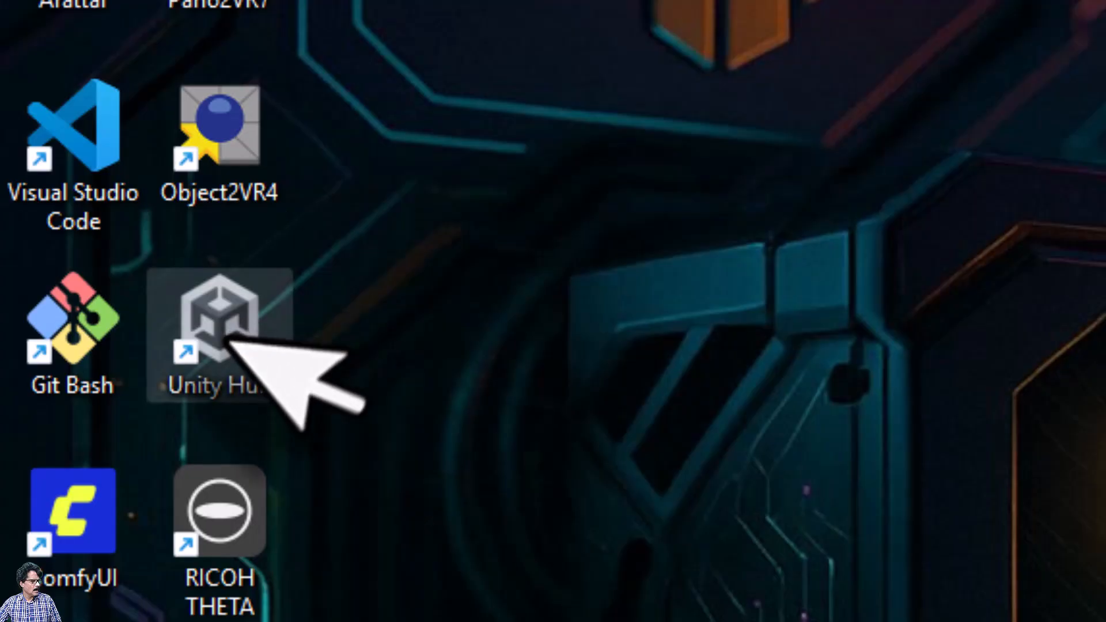
# In Unity Hub, create a Universal 3D core-template project named unity_profile
pyautogui.doubleClick(239, 365)
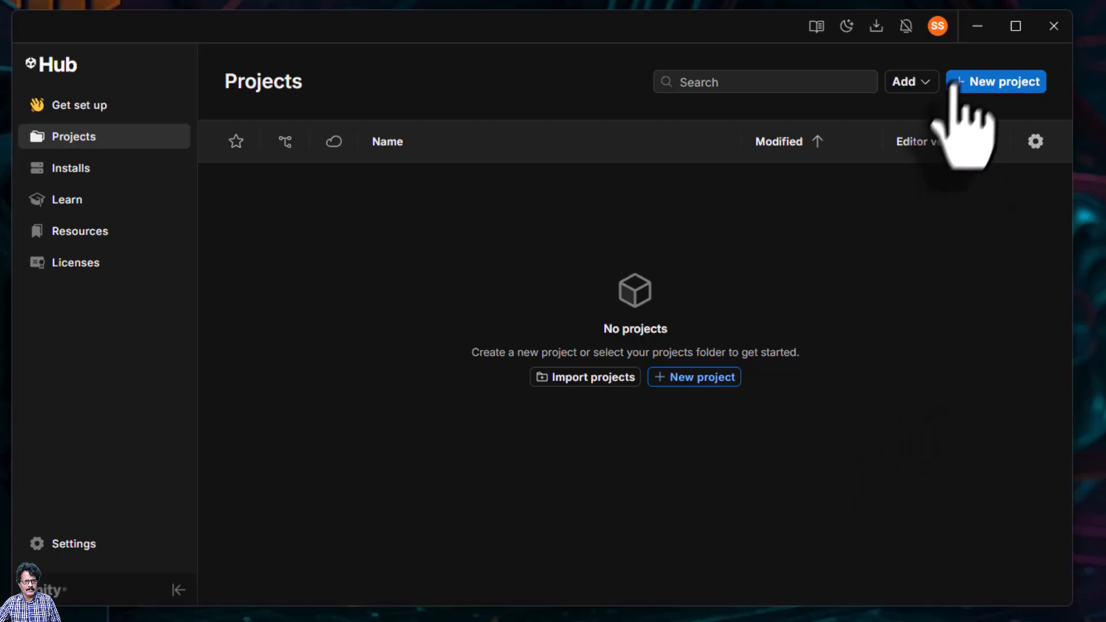
pyautogui.click(974, 84)
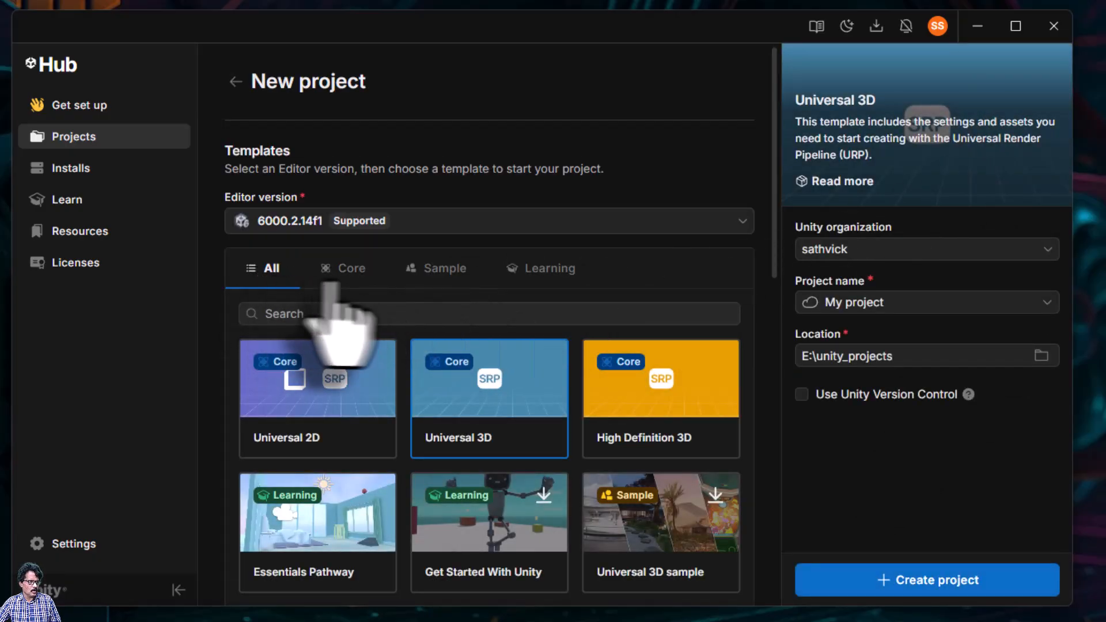
pyautogui.click(355, 278)
pyautogui.click(440, 270)
pyautogui.click(544, 271)
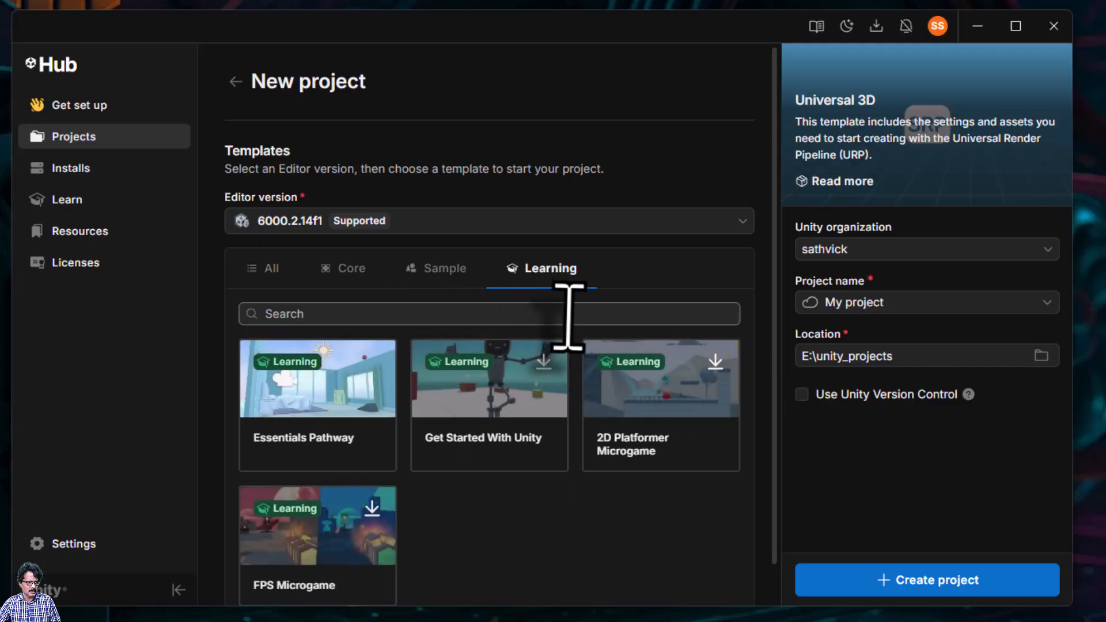
pyautogui.click(349, 270)
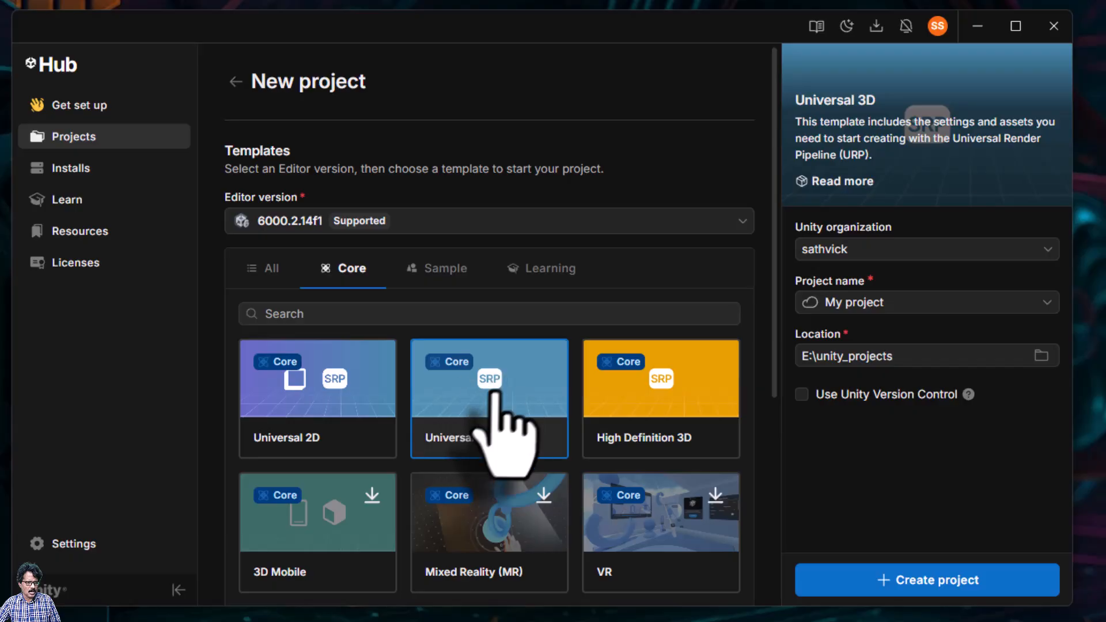
pyautogui.click(897, 305)
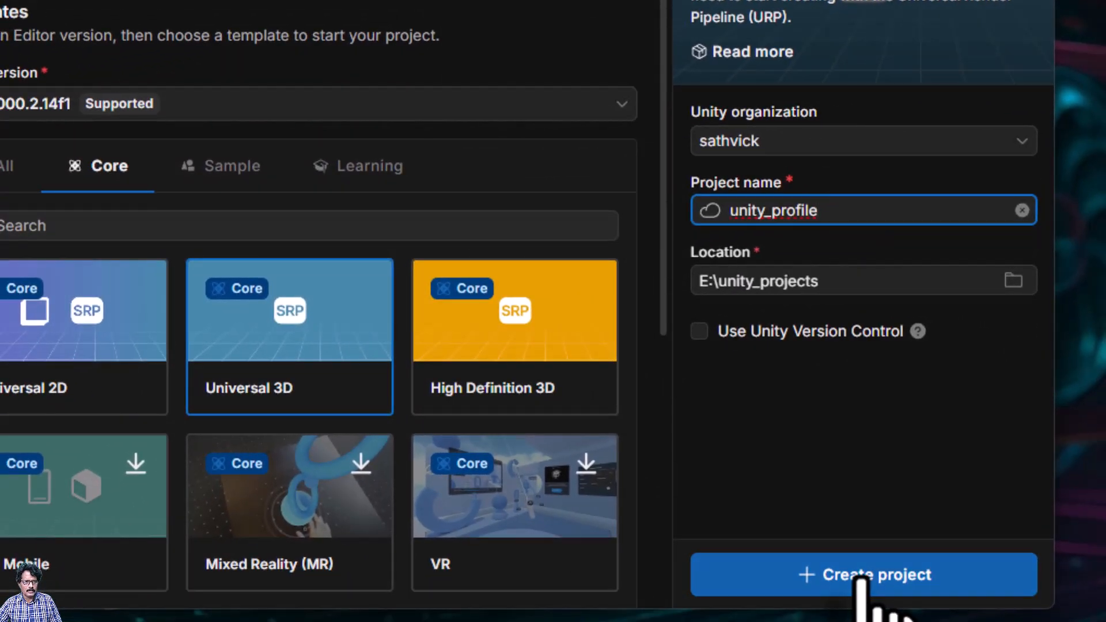
pyautogui.click(863, 576)
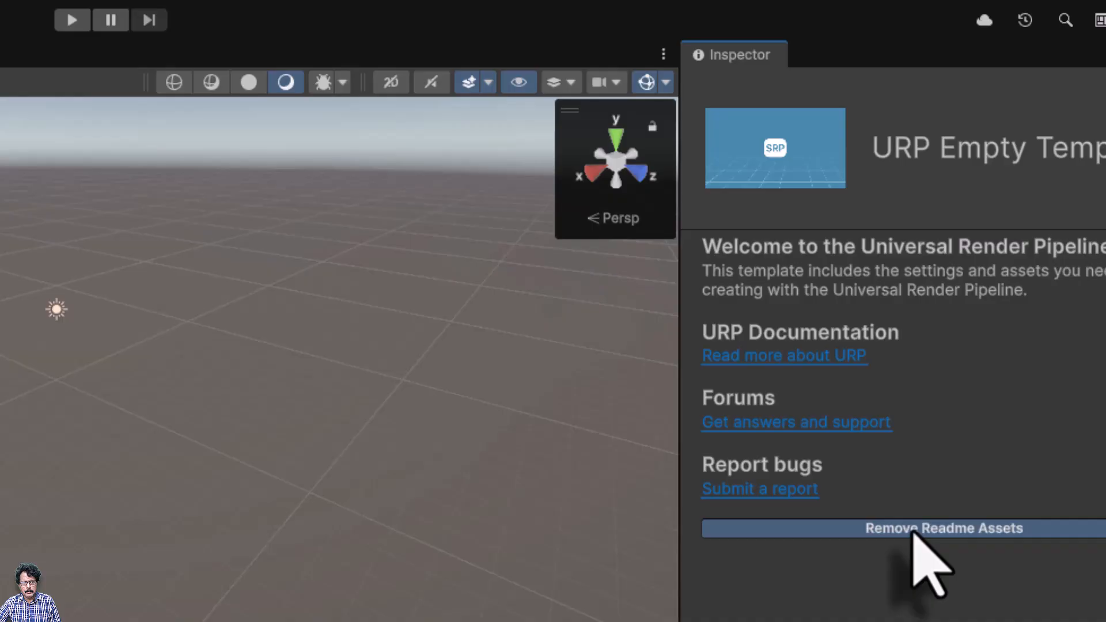
# Remove the template's Readme tutorial assets and switch the editor to the Default layout
pyautogui.click(876, 547)
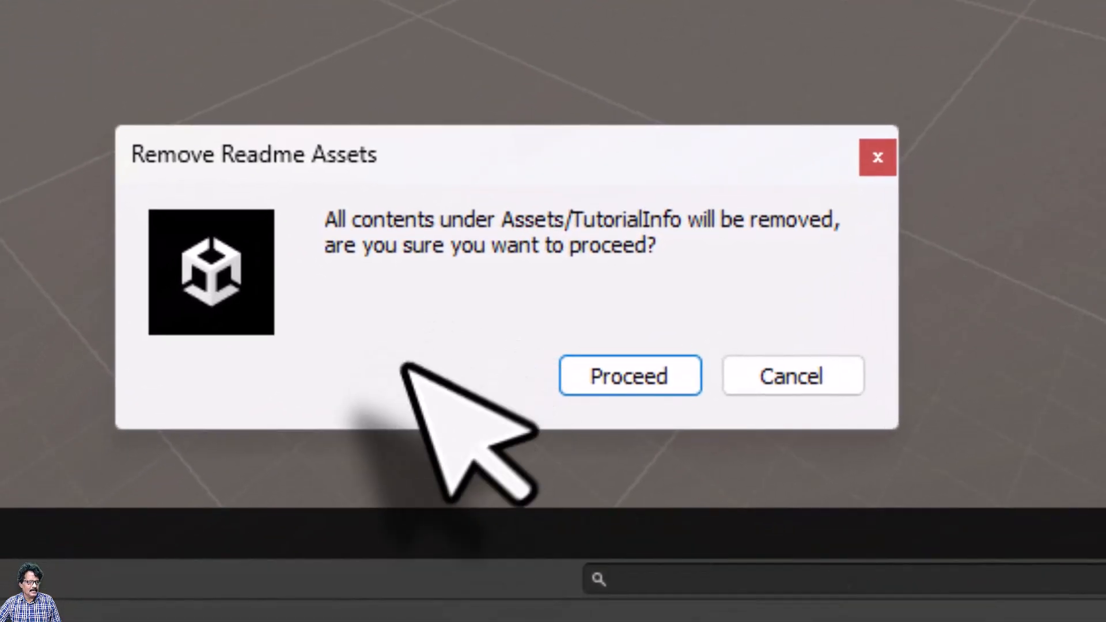
pyautogui.click(613, 377)
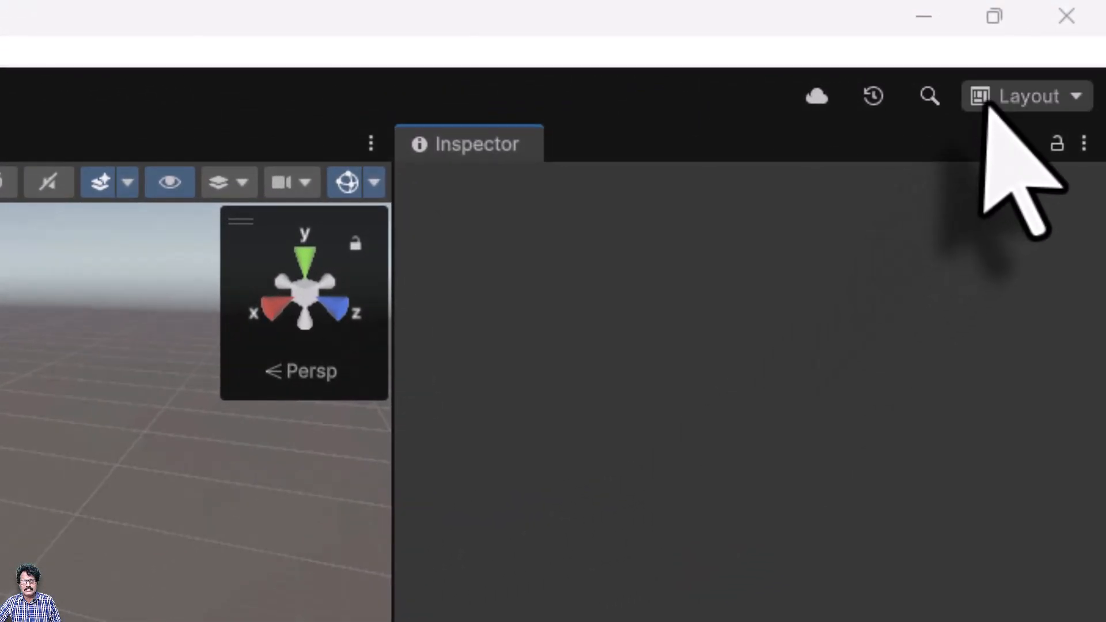
pyautogui.click(1018, 95)
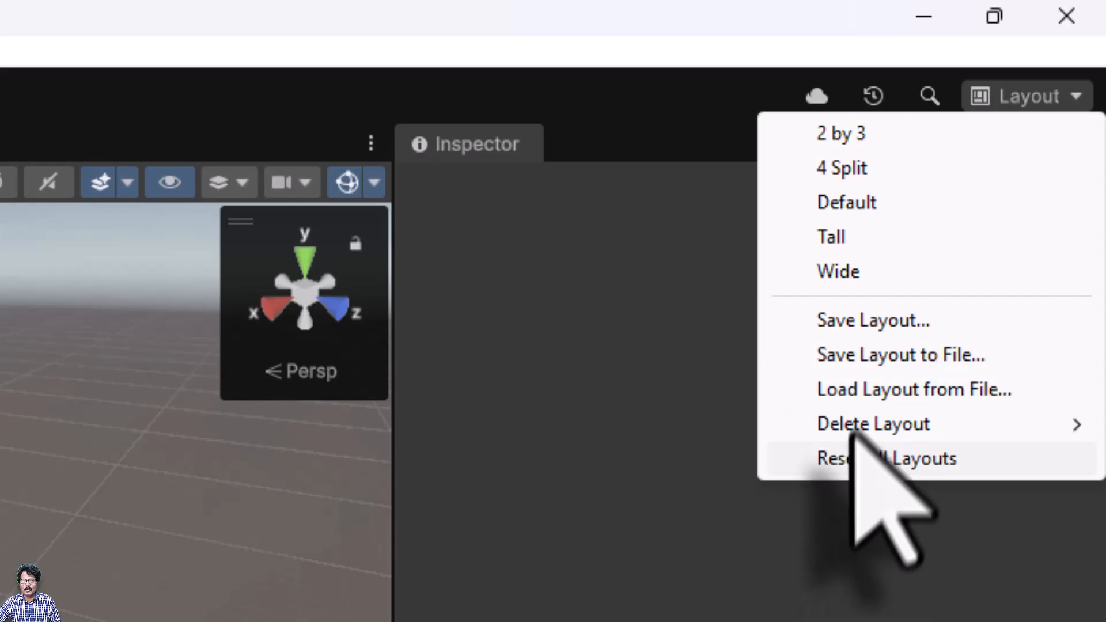
pyautogui.click(841, 206)
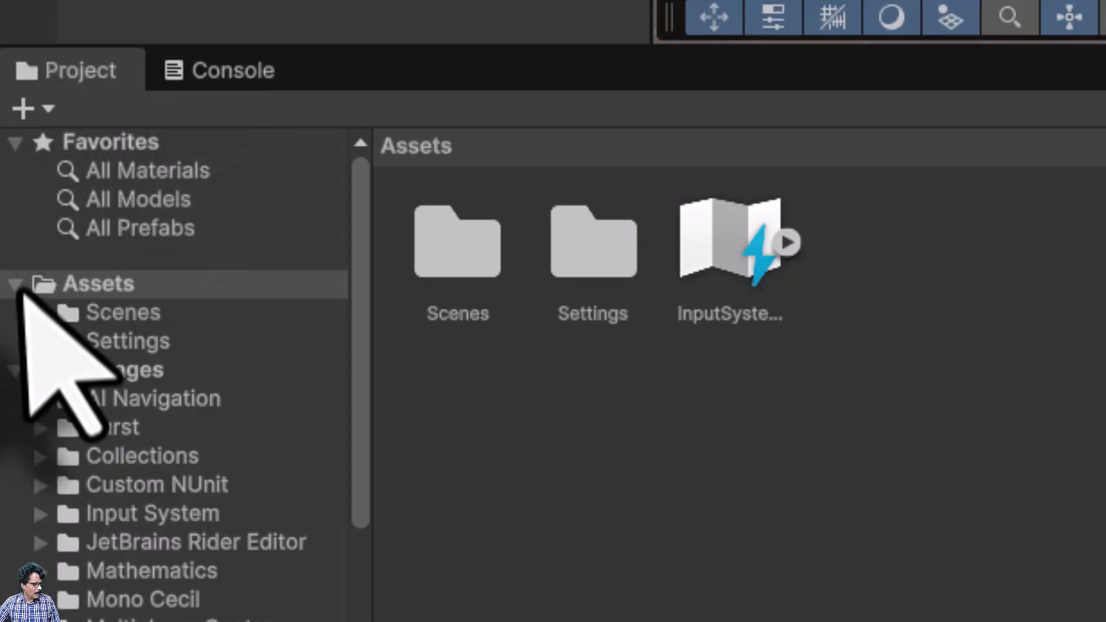
# Import the custom package unity_profile_contents.unitypackage from the unity_profile folder with all contents
pyautogui.click(50, 291)
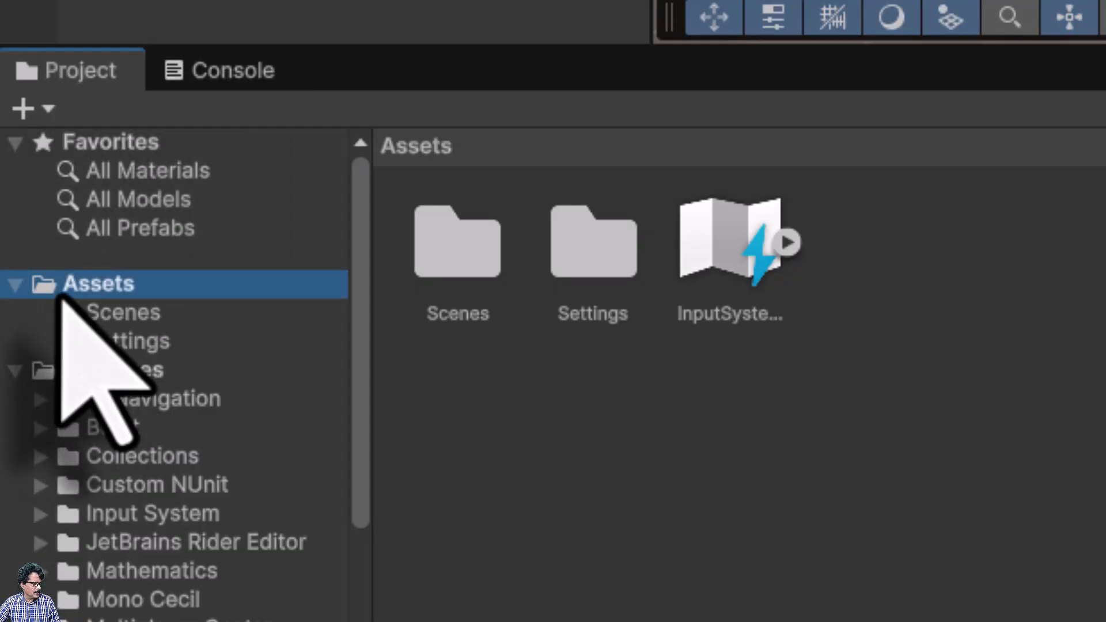
pyautogui.rightClick(90, 291)
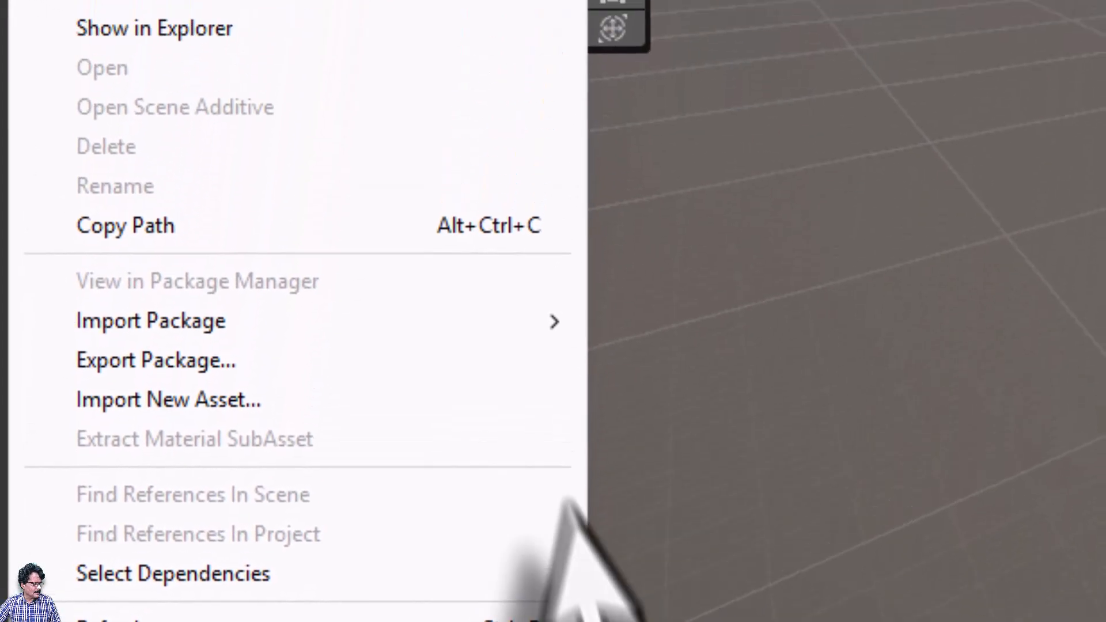
pyautogui.moveTo(368, 321)
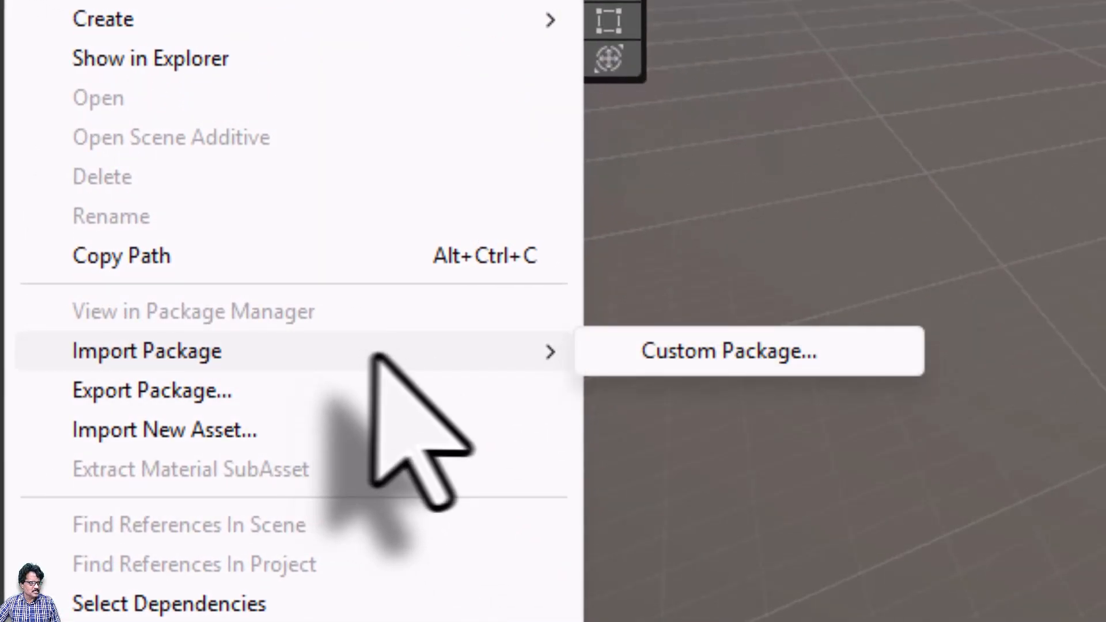
pyautogui.click(671, 369)
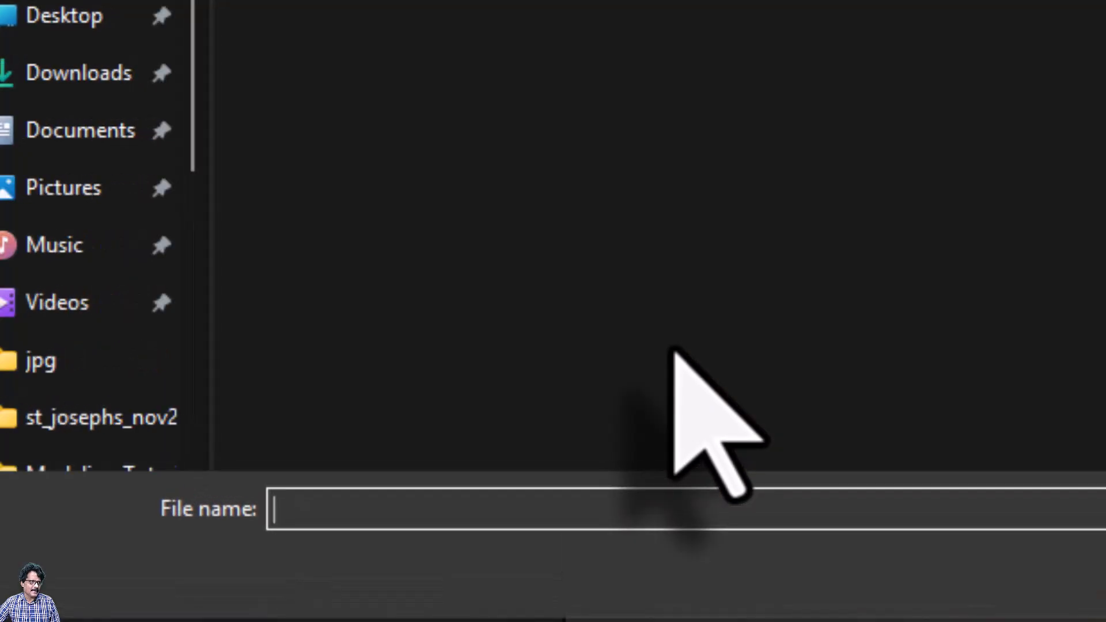
pyautogui.doubleClick(382, 506)
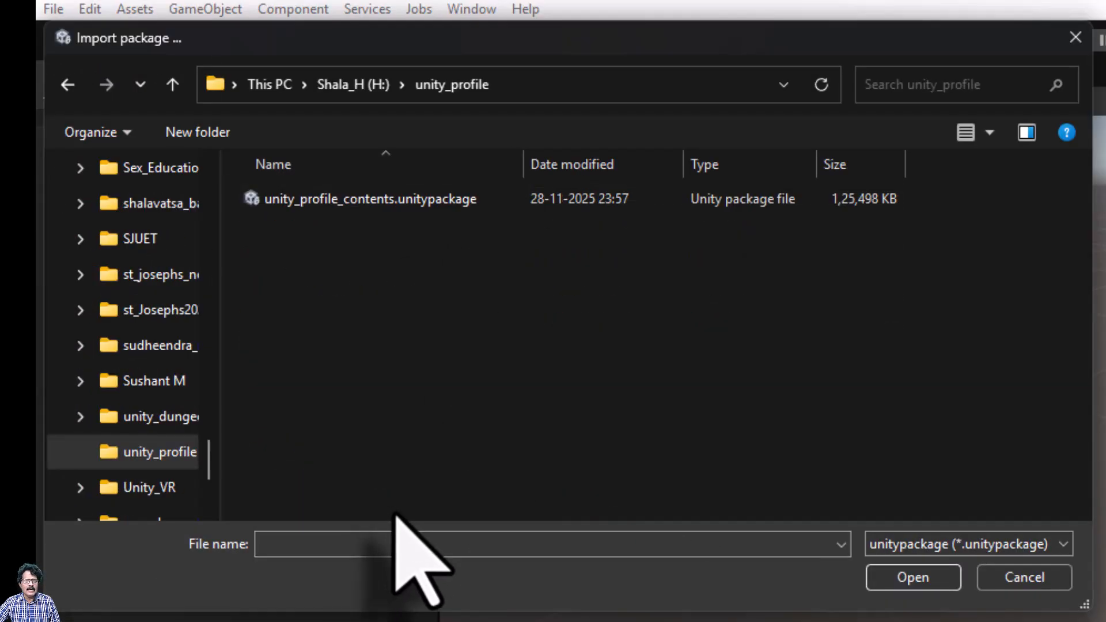
pyautogui.click(367, 202)
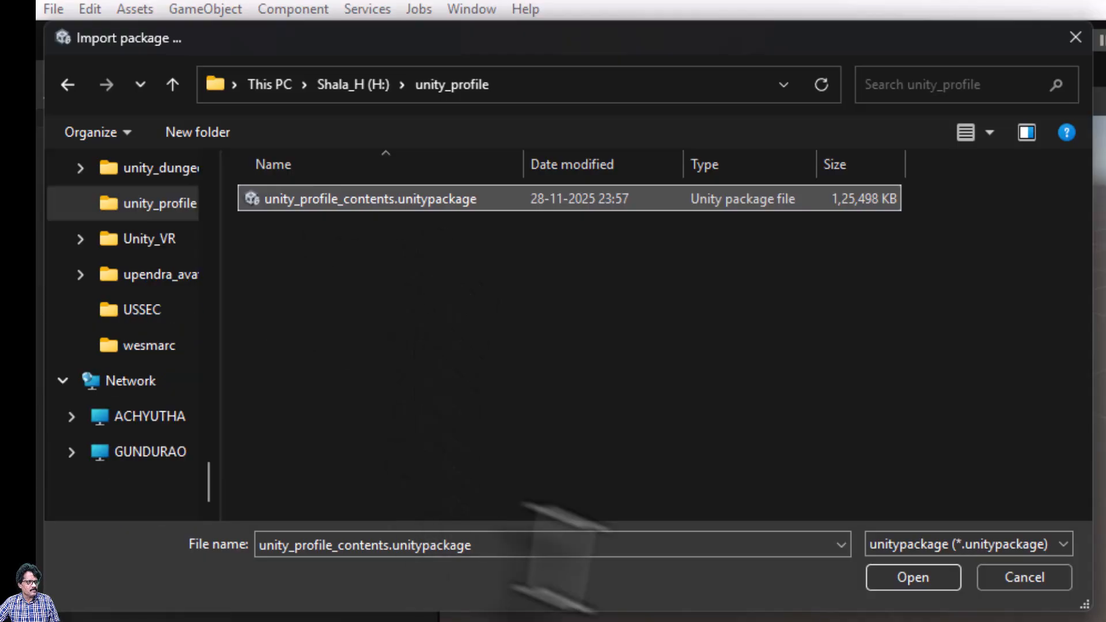
pyautogui.click(913, 578)
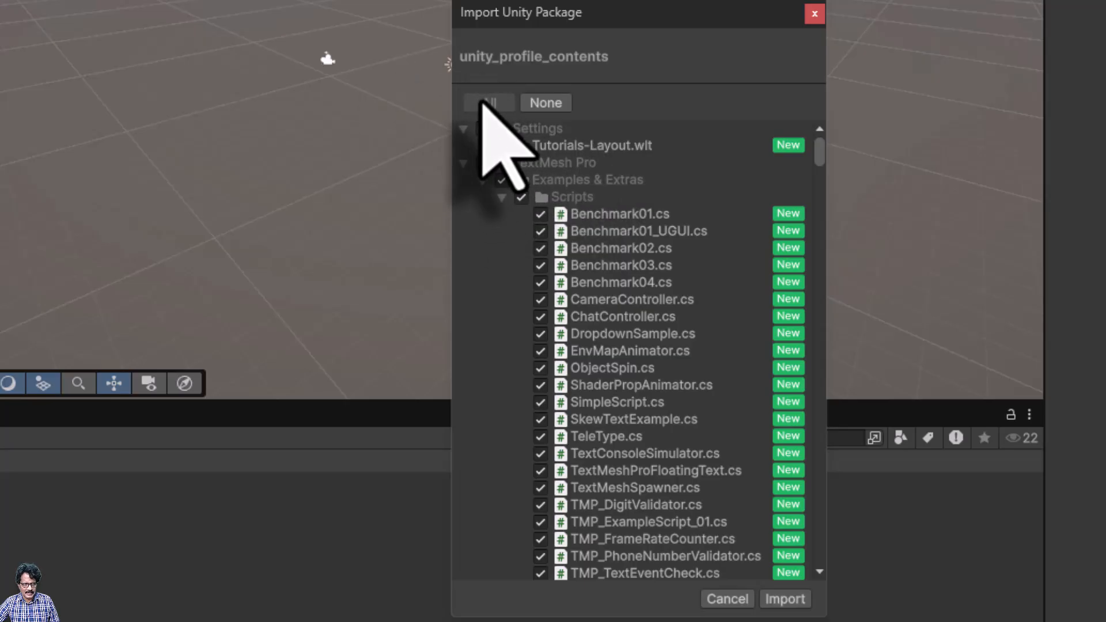
pyautogui.click(796, 599)
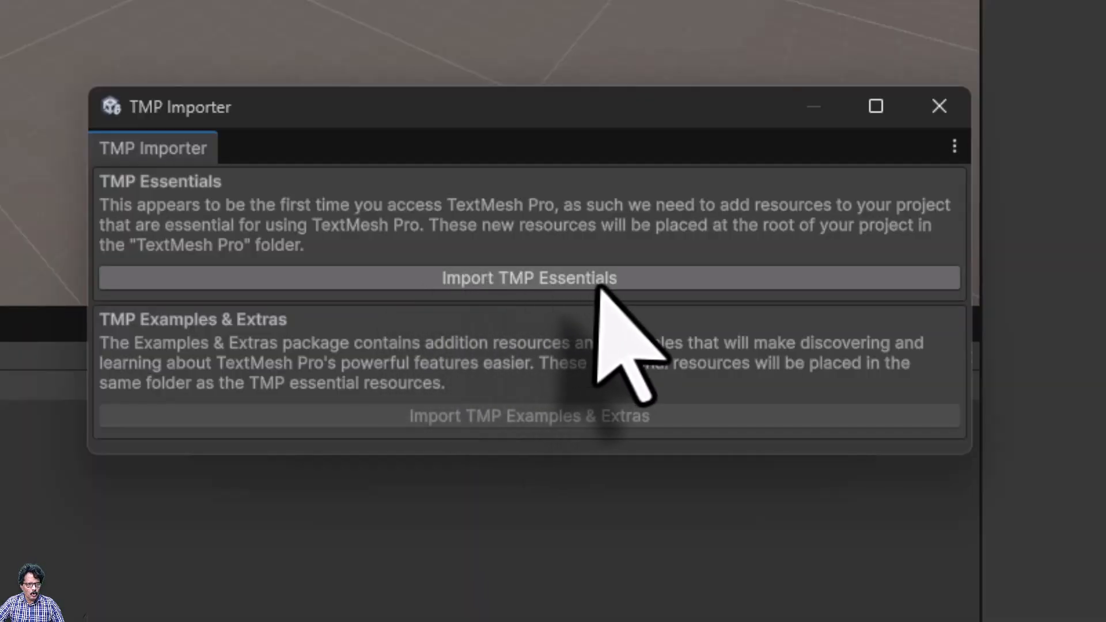
# Import TMP Essentials, then TMP Examples & Extras via Window > TextMeshPro, and show the Console
pyautogui.click(535, 281)
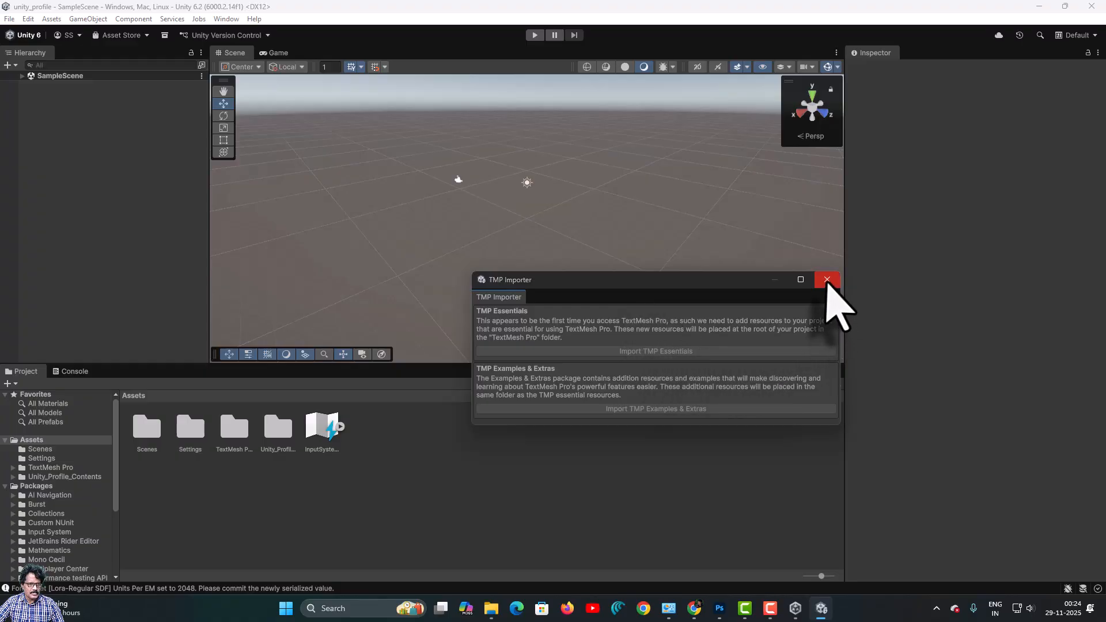
pyautogui.click(827, 280)
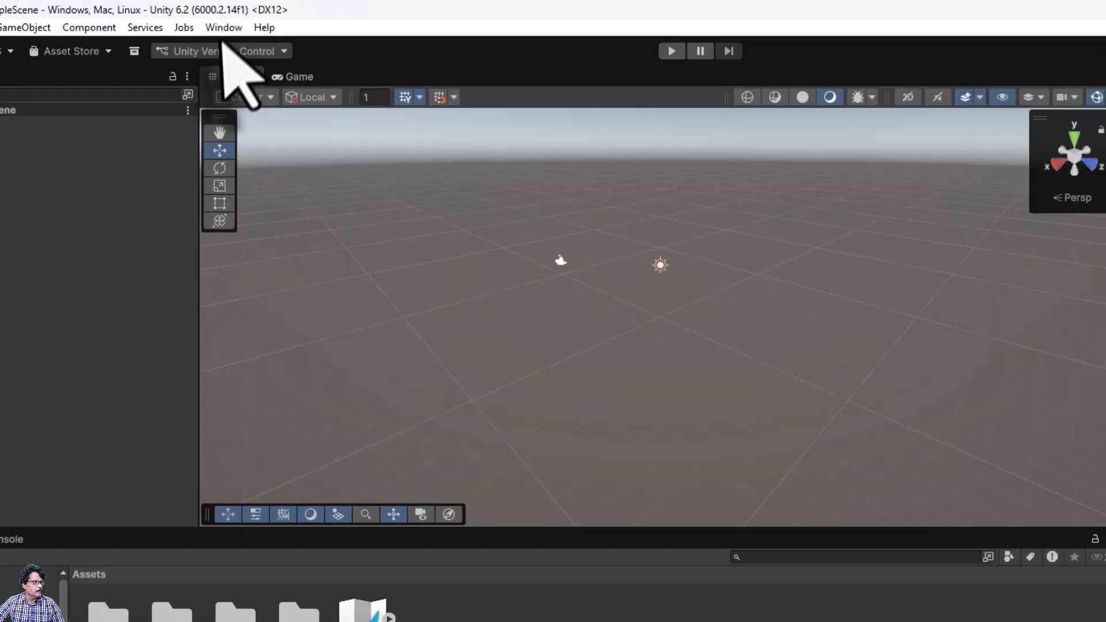
pyautogui.click(225, 18)
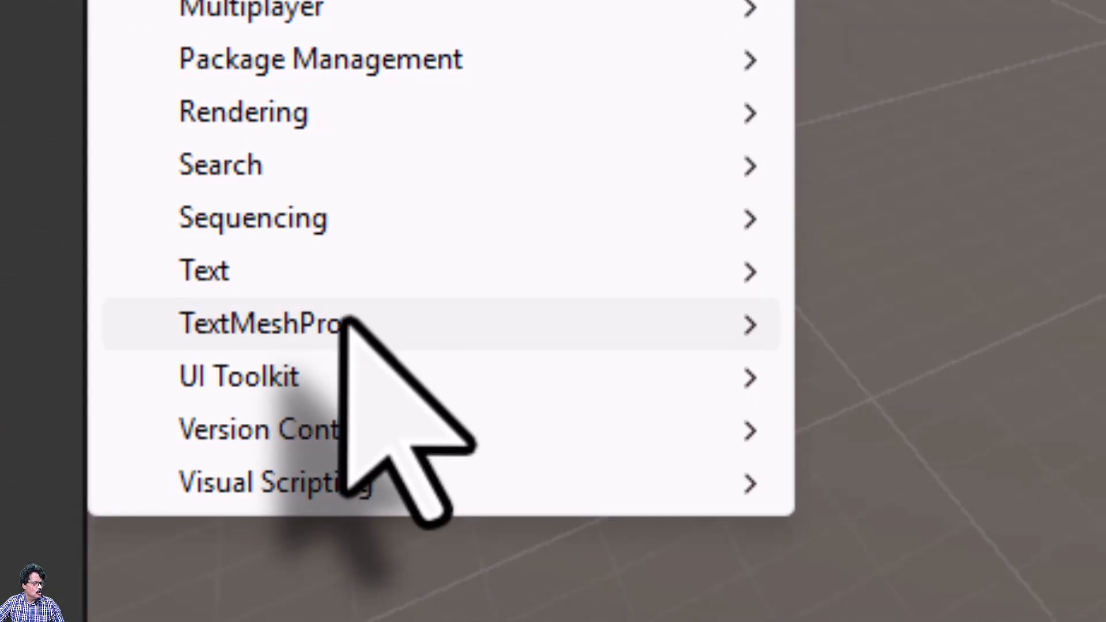
pyautogui.moveTo(345, 319)
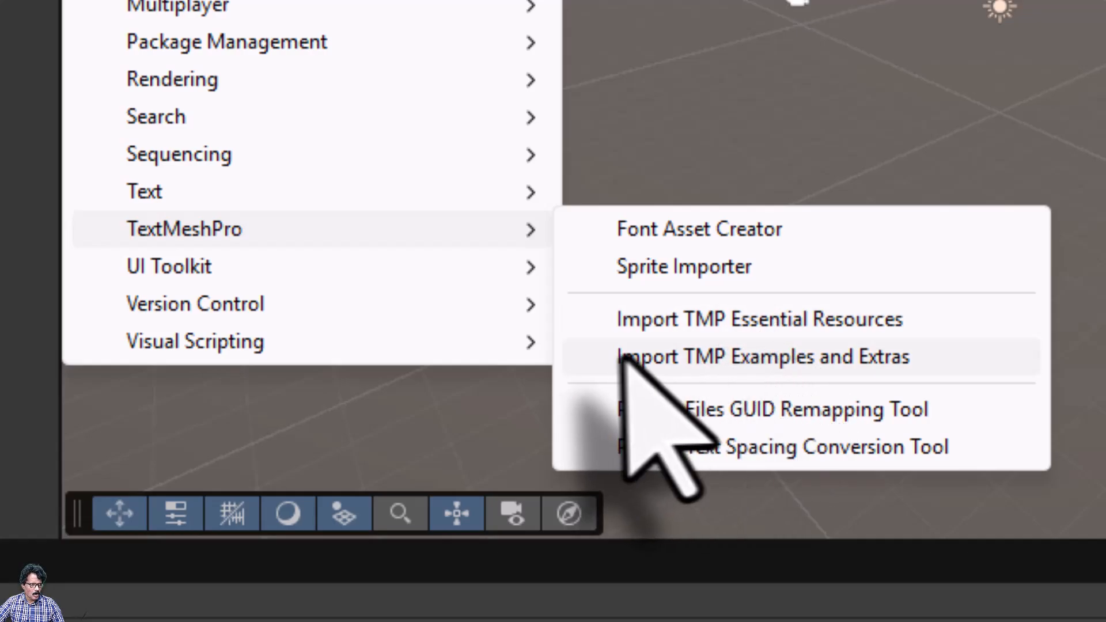
pyautogui.click(727, 360)
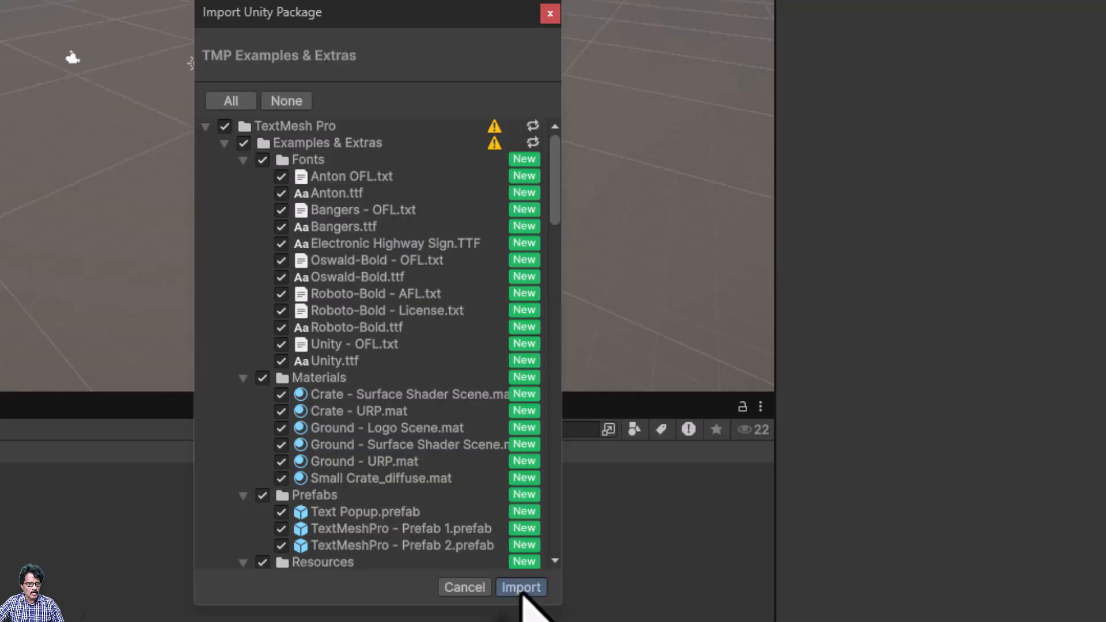
pyautogui.click(520, 587)
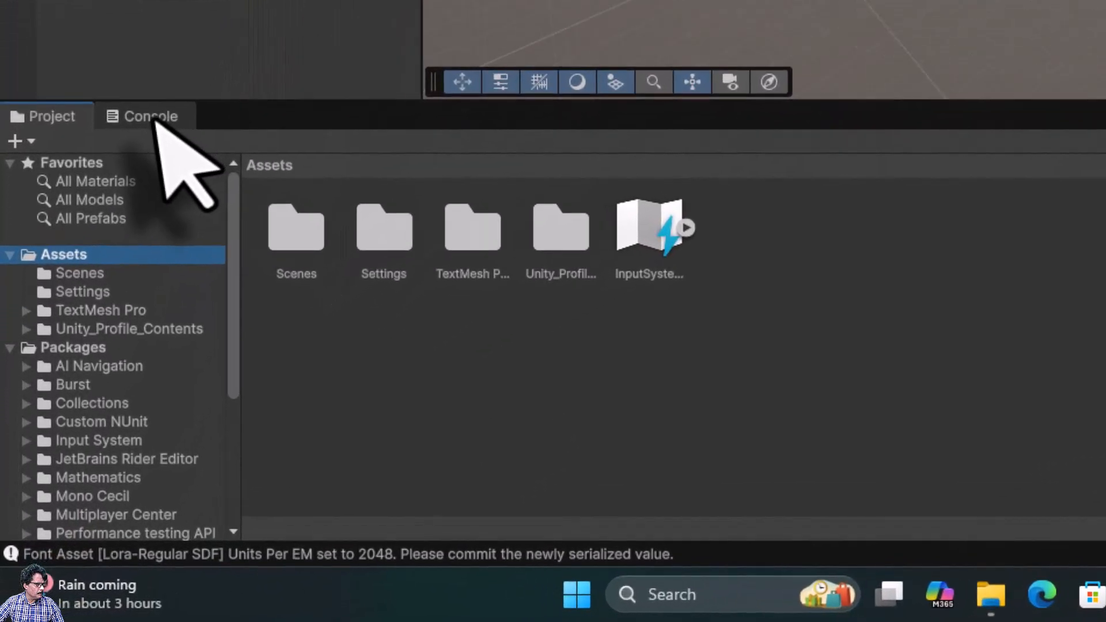
pyautogui.click(72, 372)
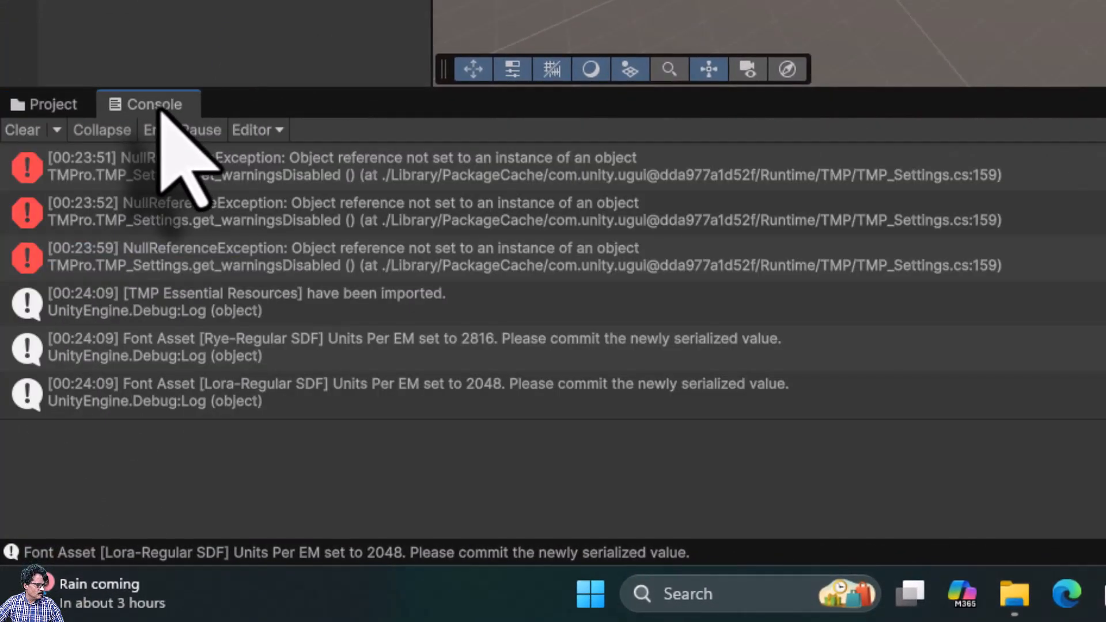
# Inspect the three NullReferenceException errors in the Console
pyautogui.click(95, 169)
pyautogui.click(109, 217)
pyautogui.click(123, 263)
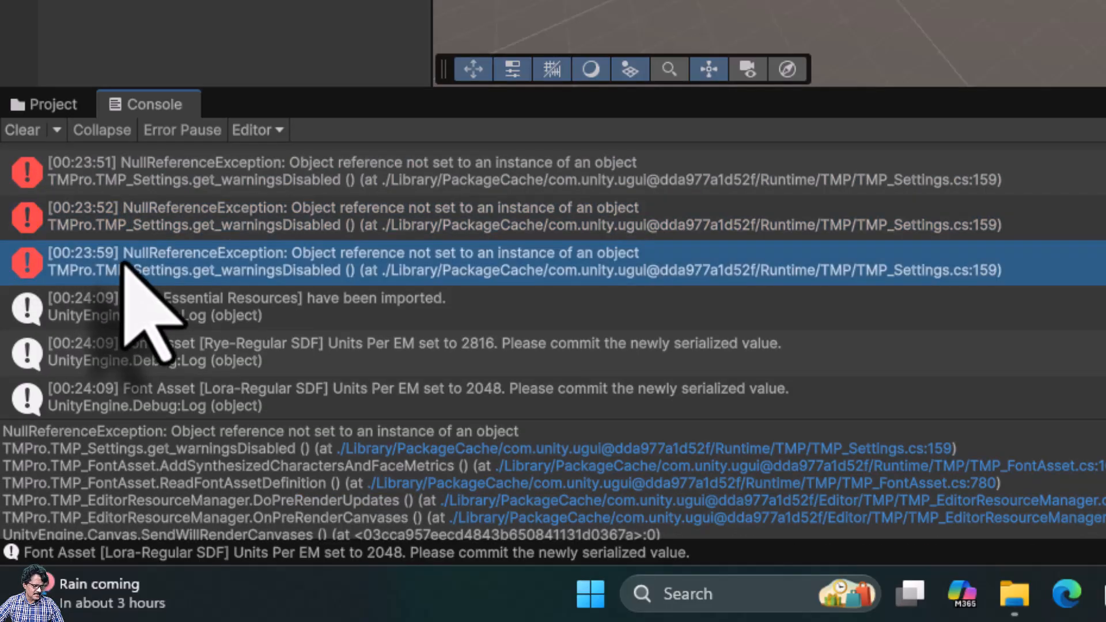
pyautogui.click(196, 173)
pyautogui.click(195, 219)
pyautogui.click(189, 256)
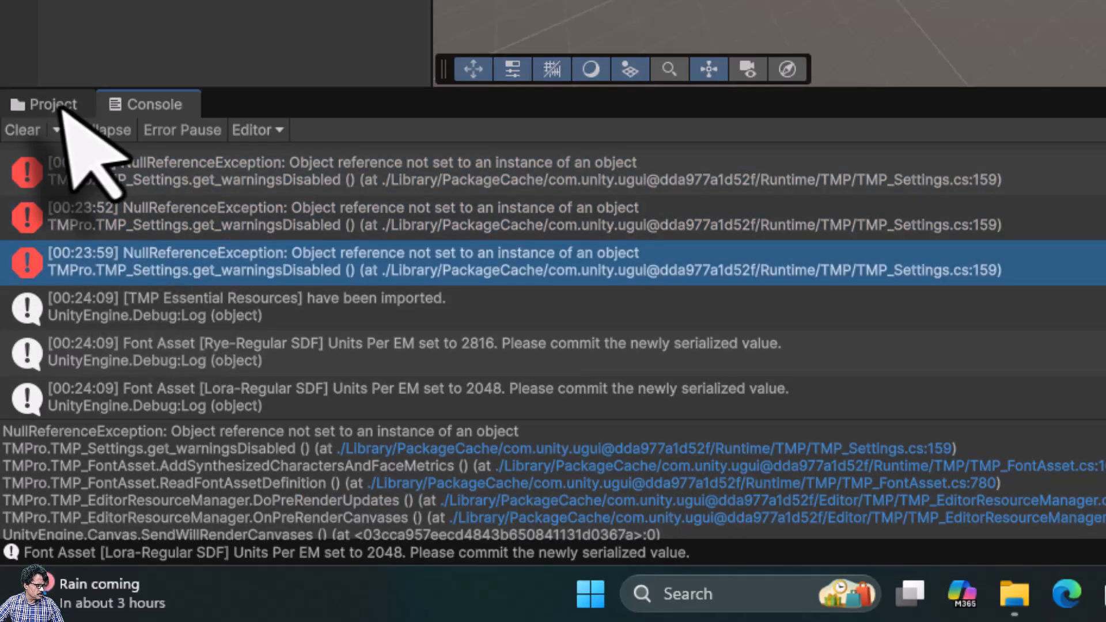
# Enable Disable warnings in Assets/TextMesh Pro/Resources/TMP Settings and clear the Console
pyautogui.click(57, 106)
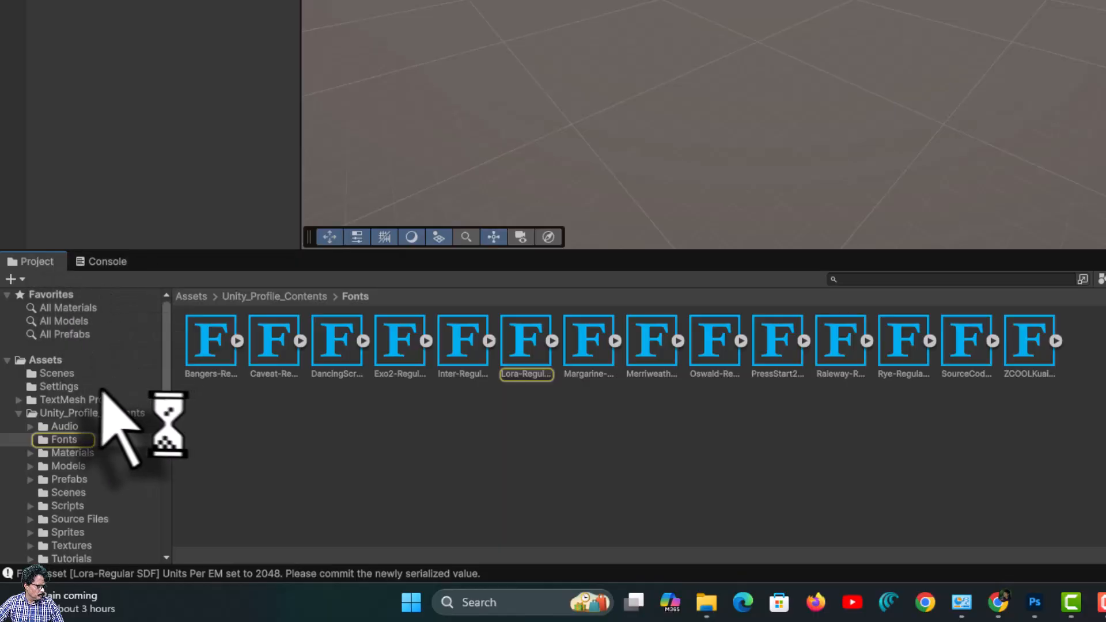
pyautogui.click(38, 360)
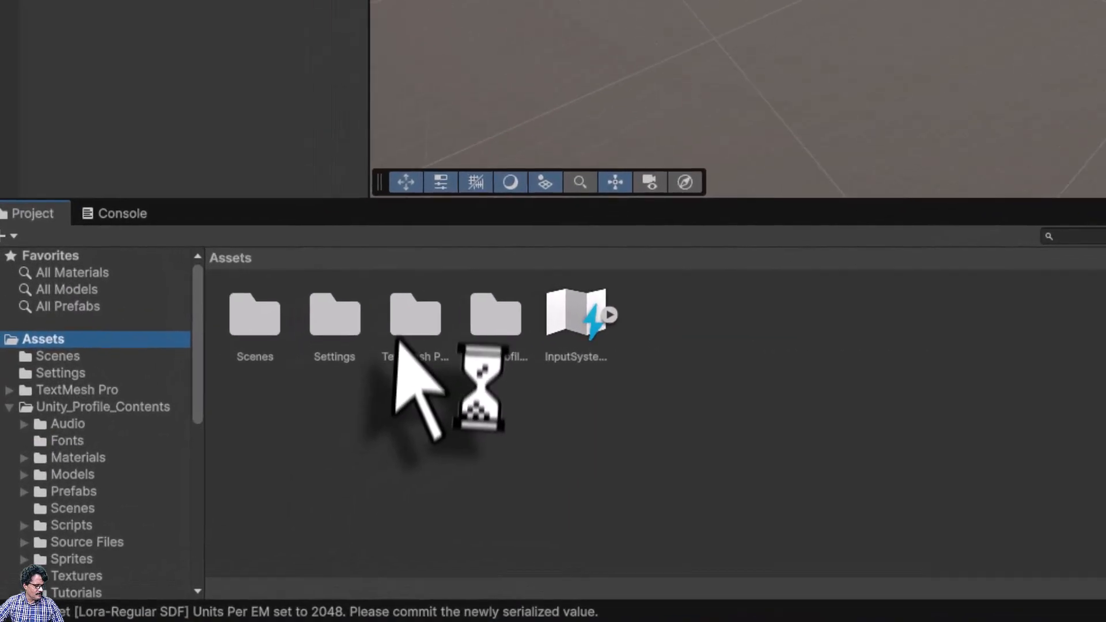
pyautogui.click(398, 341)
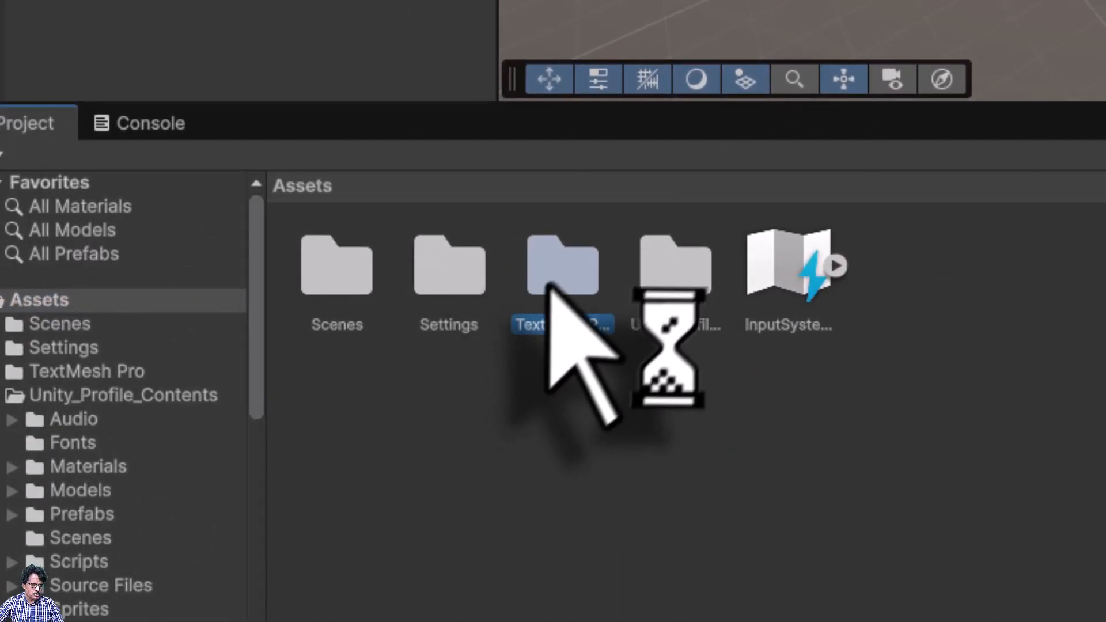
pyautogui.doubleClick(556, 273)
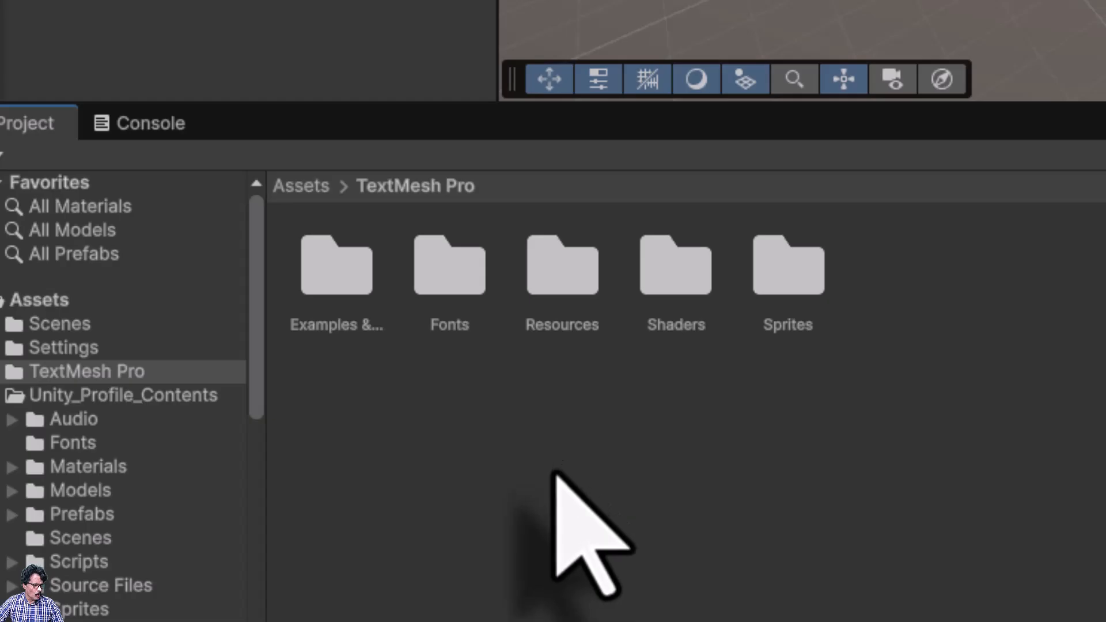
pyautogui.doubleClick(556, 271)
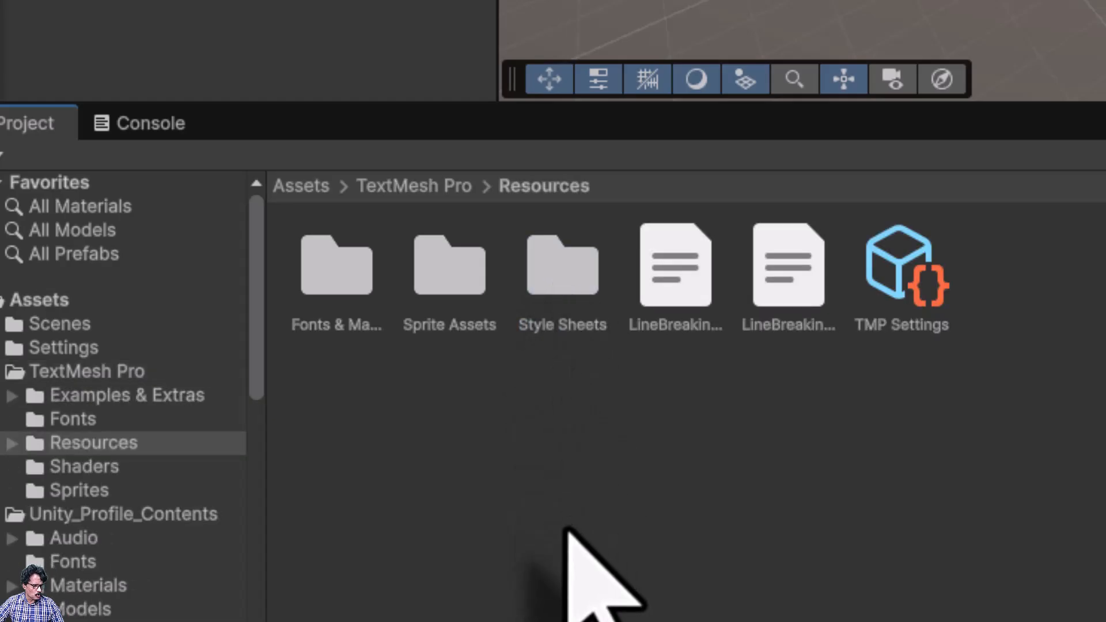
pyautogui.click(883, 301)
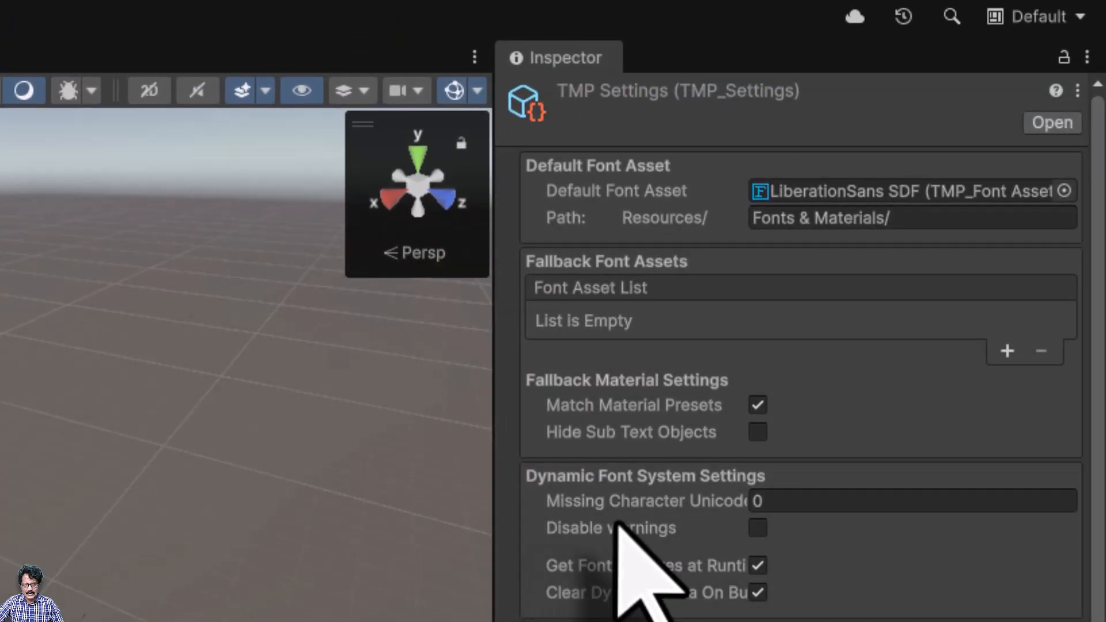
pyautogui.click(758, 527)
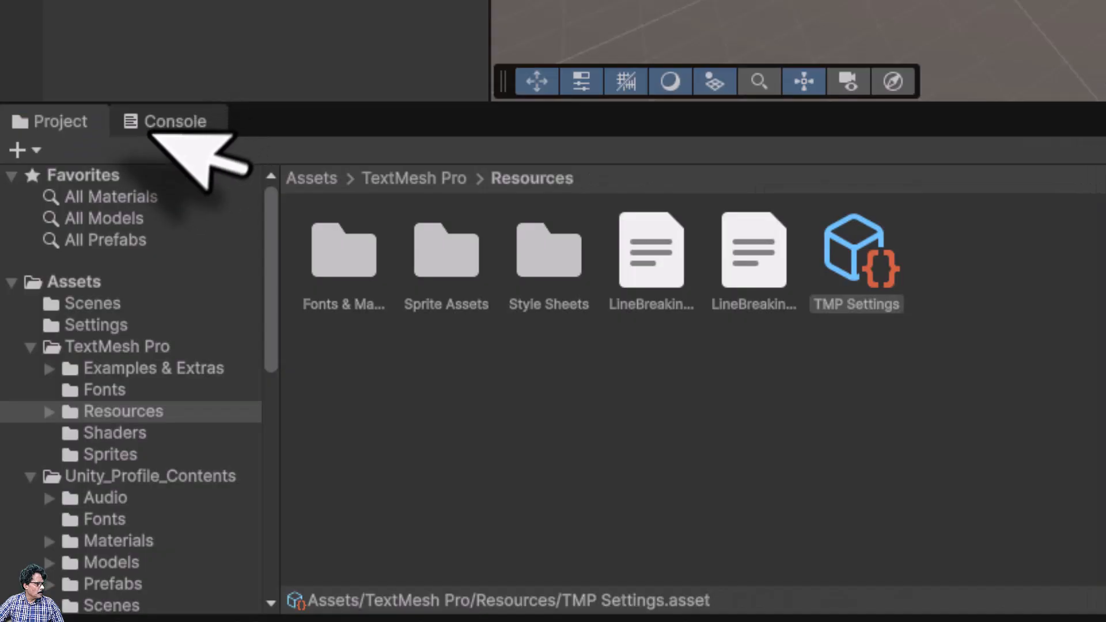
pyautogui.click(165, 131)
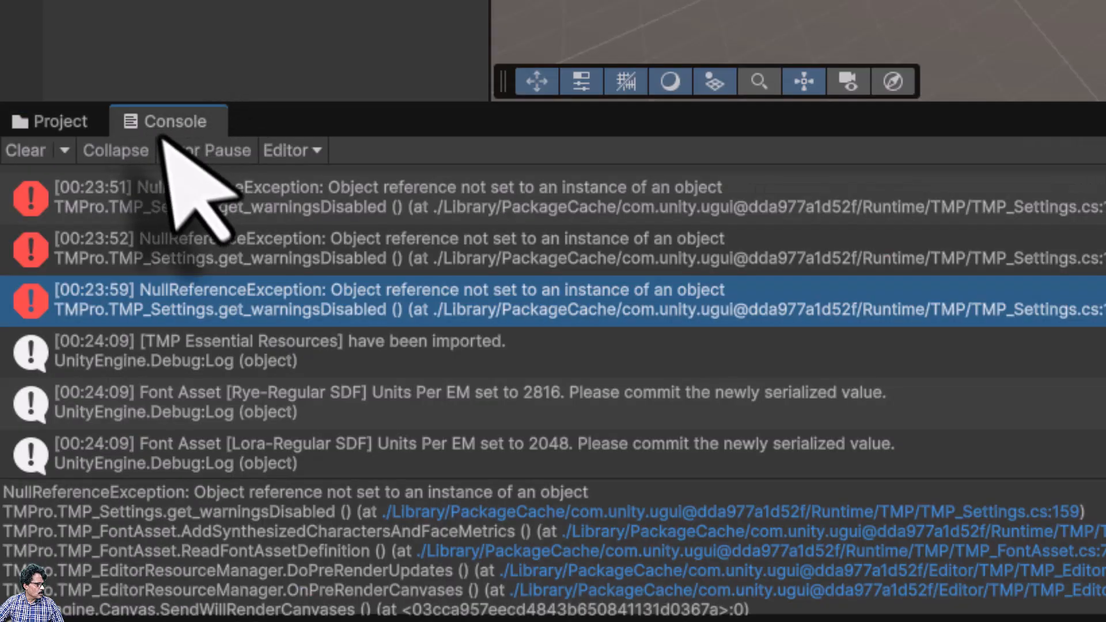
pyautogui.click(21, 152)
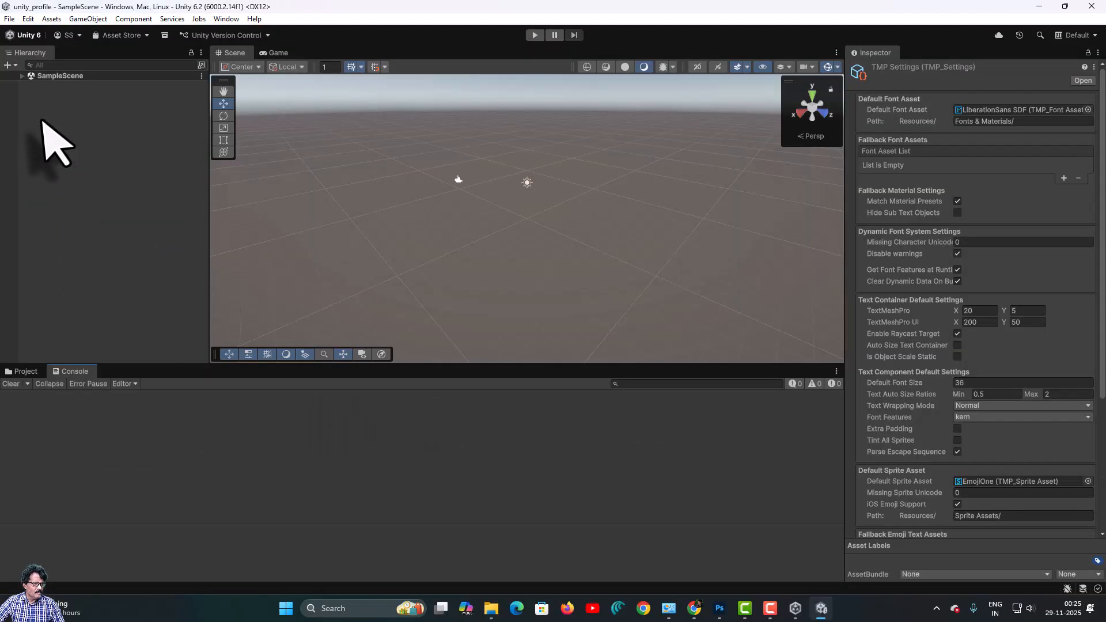